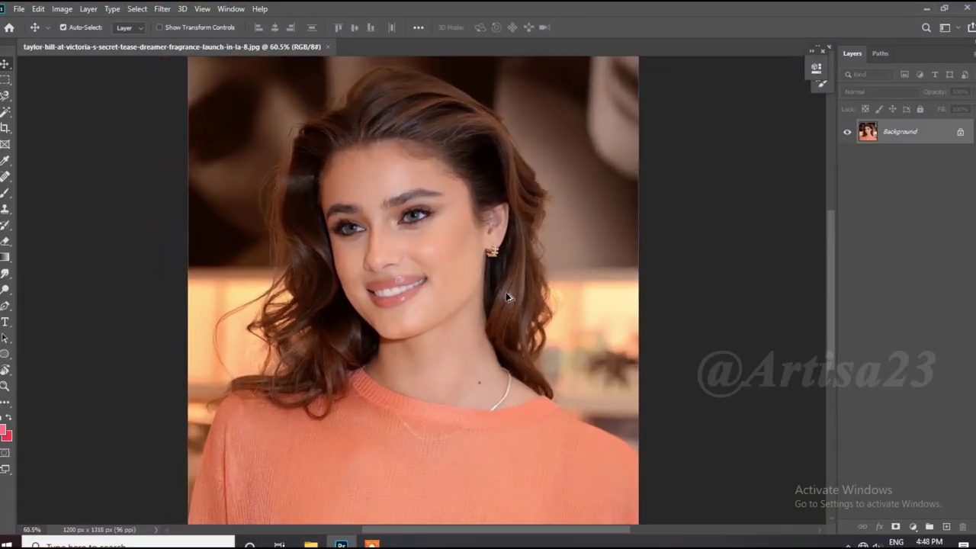
Start a pen path at the sweater's lower edge, tracing up the left shoulder and loose strand.
scroll(271, 358, "up", 5)
key("p")
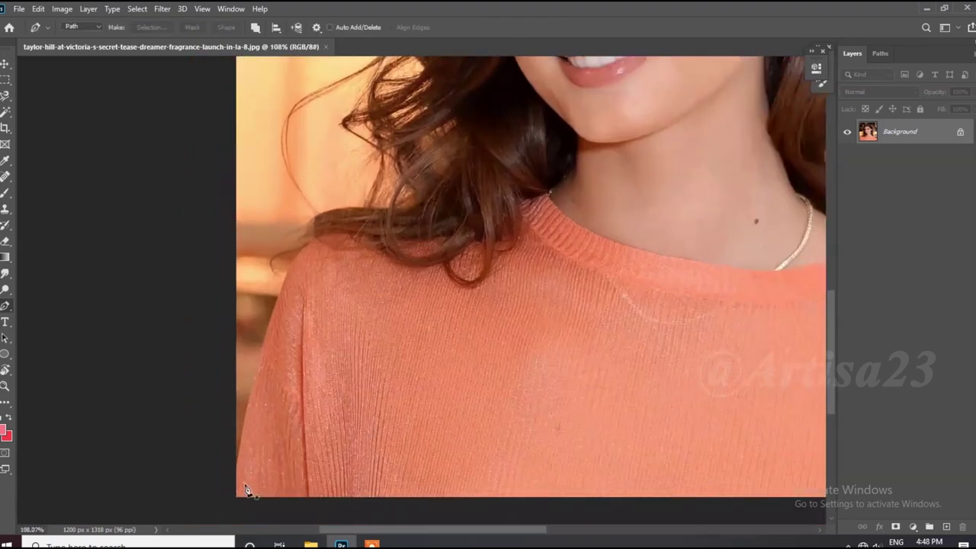
scroll(251, 481, "up", 3)
left_click(227, 461)
left_click(251, 305)
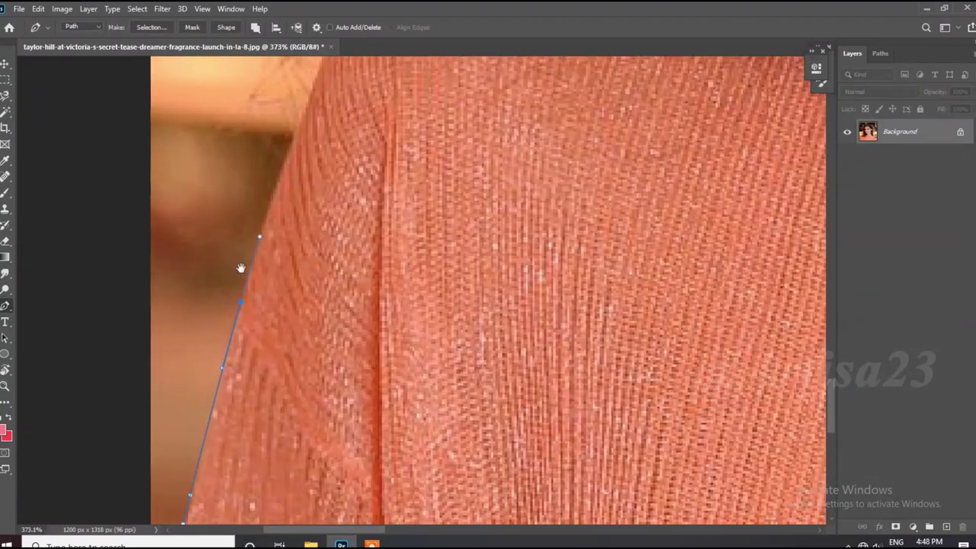
left_click(201, 329)
left_click(215, 302)
left_click_drag(229, 276, 215, 313)
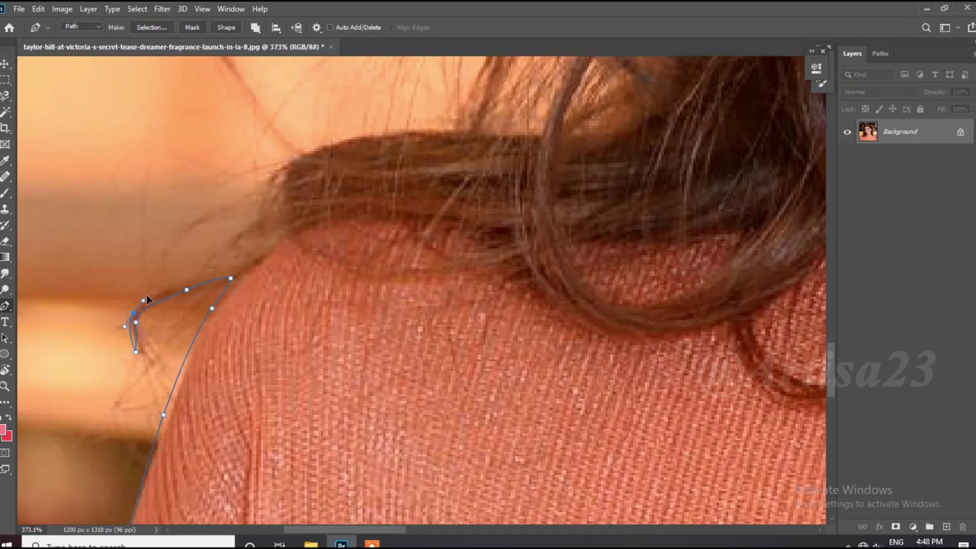
scroll(261, 252, "down", 2)
left_click(264, 239)
left_click(319, 255)
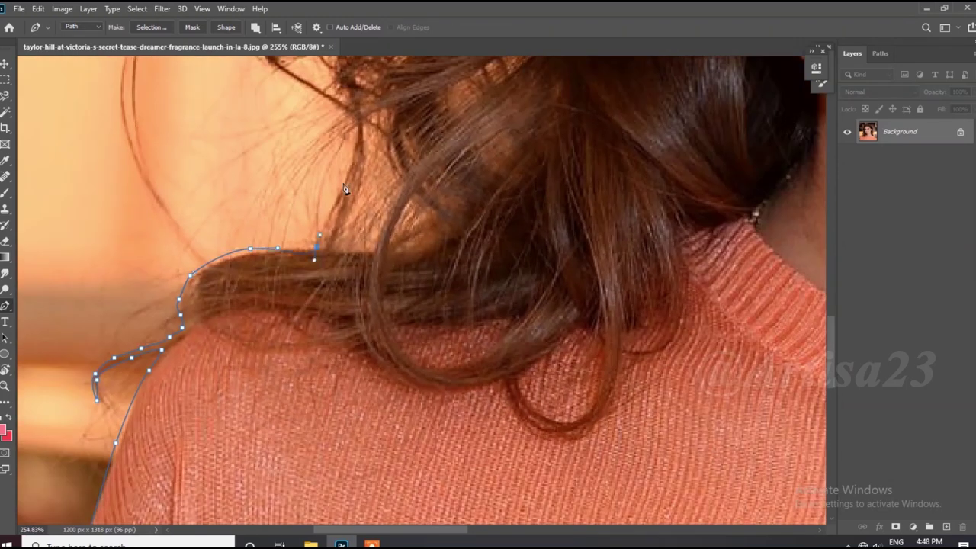
left_click(329, 235)
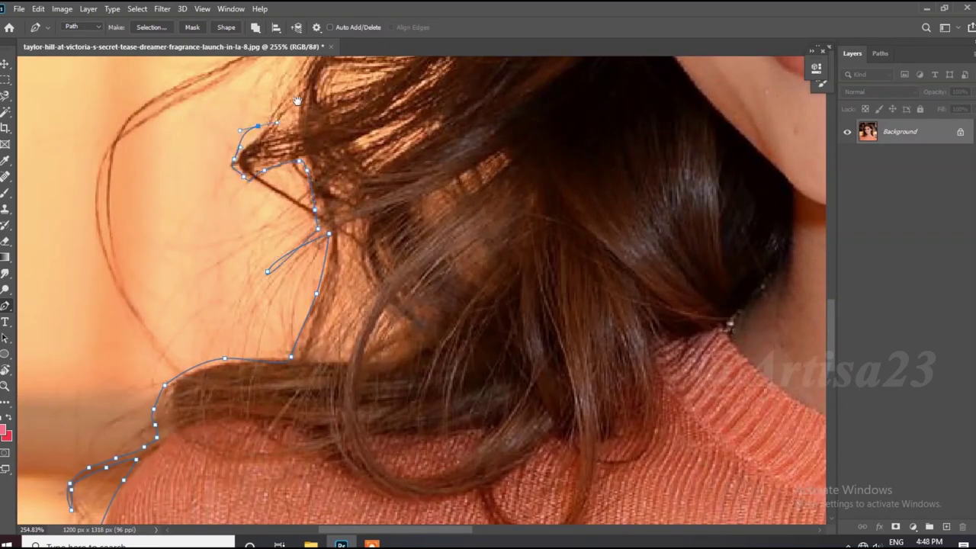
Continue the outline up the left hair curls beside the cheek and forehead.
left_click_drag(298, 100, 282, 276)
left_click(283, 256)
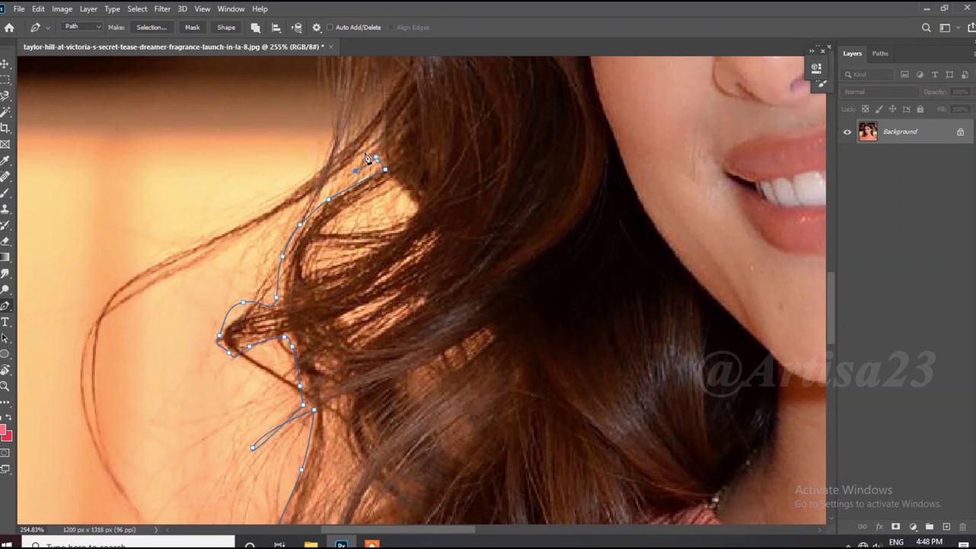
left_click(106, 450)
left_click_drag(142, 526, 159, 451)
left_click_drag(333, 98, 286, 286)
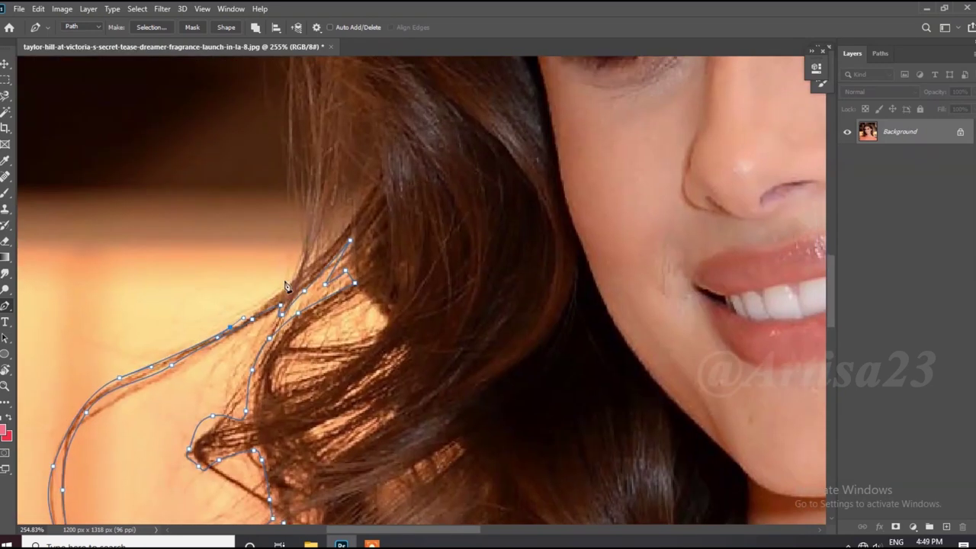
mouse_move(308, 134)
left_mouse_down()
mouse_move(291, 210)
mouse_move(288, 353)
left_mouse_up()
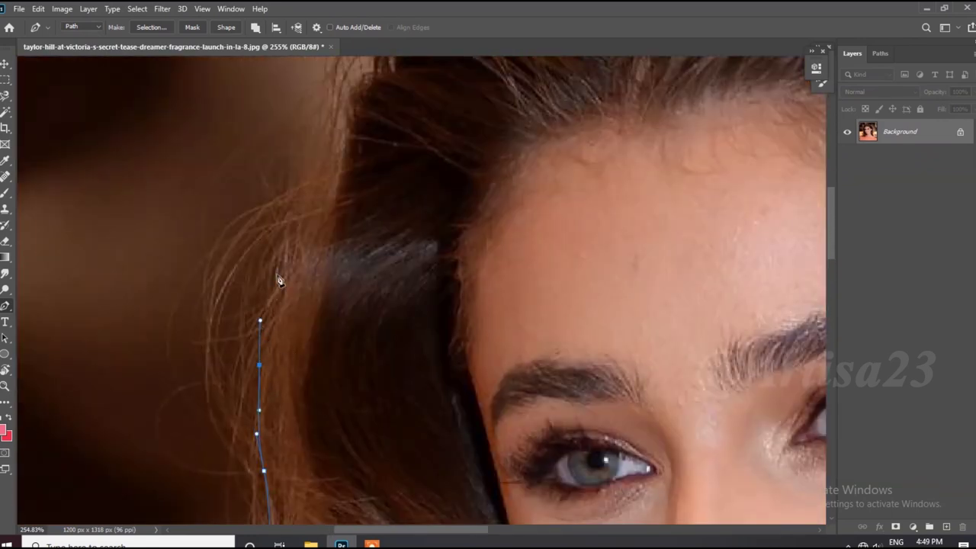
left_click(279, 281)
scroll(279, 281, "down", 5)
scroll(297, 219, "up", 5)
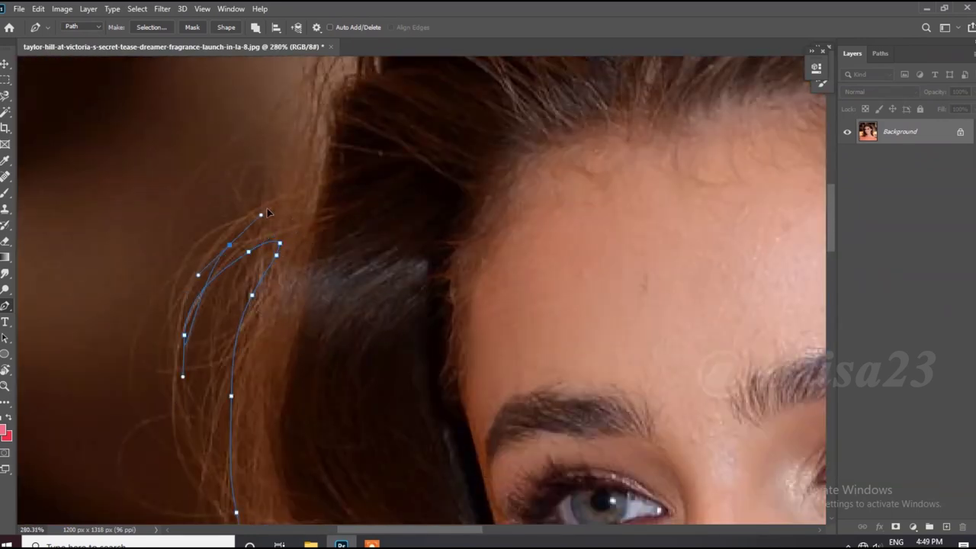
left_click_drag(298, 157, 256, 337)
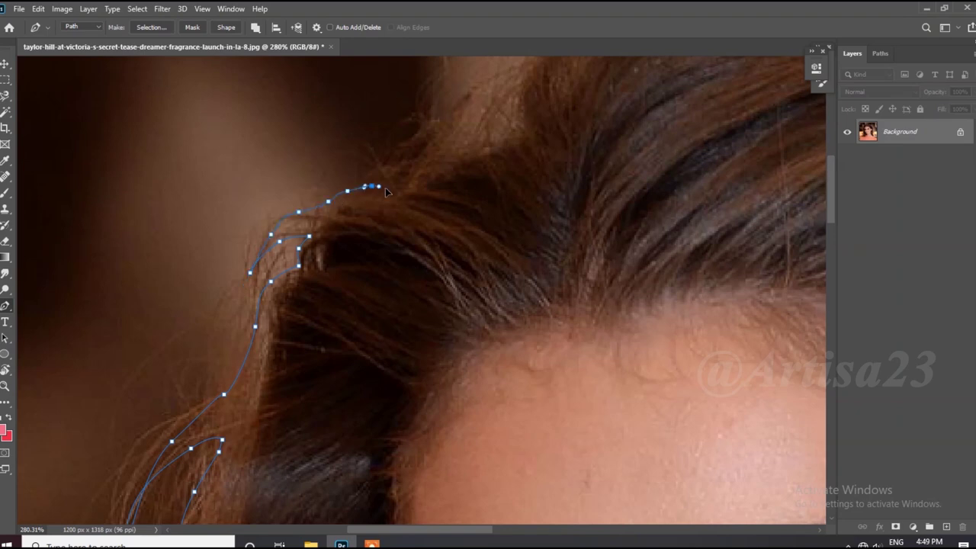
left_click_drag(387, 193, 231, 318)
Curve the outline over the crown and down the hair's right edge to the ear.
left_click_drag(251, 293, 269, 276)
left_click_drag(387, 165, 399, 154)
scroll(388, 165, "down", 2)
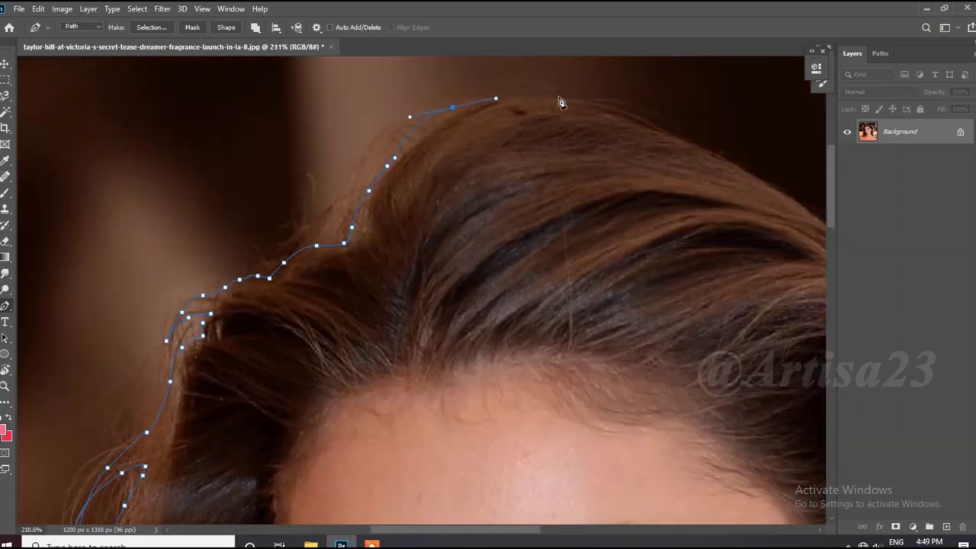
scroll(561, 103, "down", 2)
scroll(621, 156, "up", 4)
mouse_move(611, 204)
left_mouse_down()
mouse_move(650, 231)
mouse_move(516, 225)
left_mouse_up()
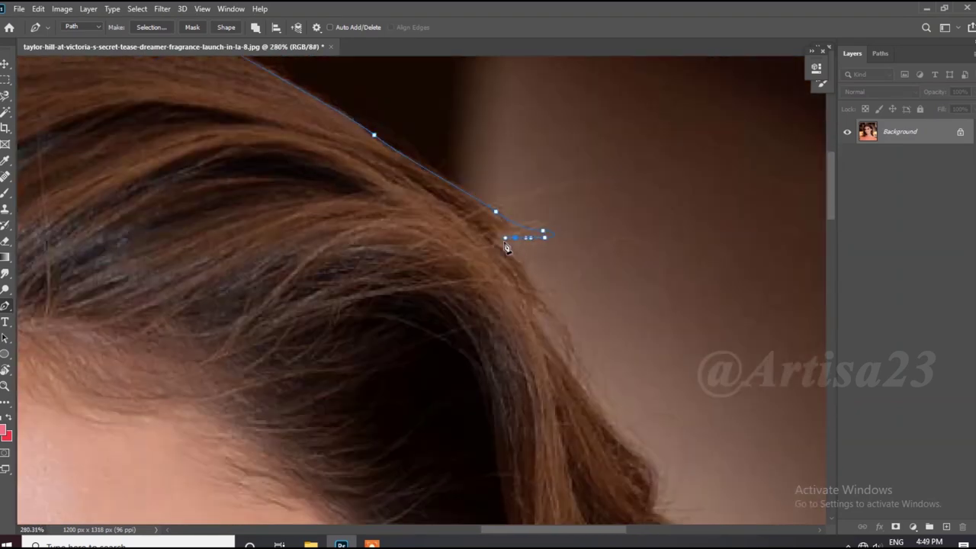
left_click_drag(588, 363, 620, 420)
left_click_drag(621, 428, 387, 254)
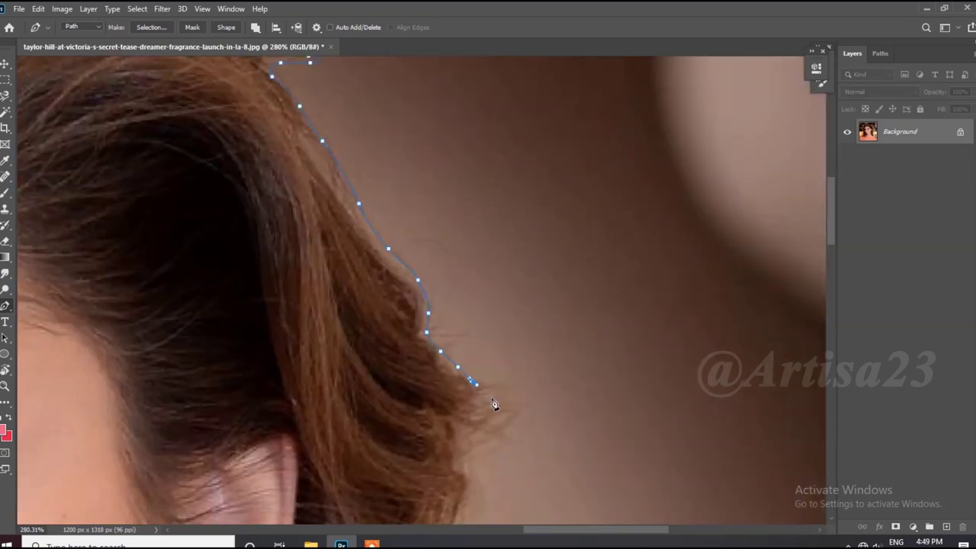
left_click_drag(462, 471, 475, 507)
left_click_drag(475, 518, 466, 276)
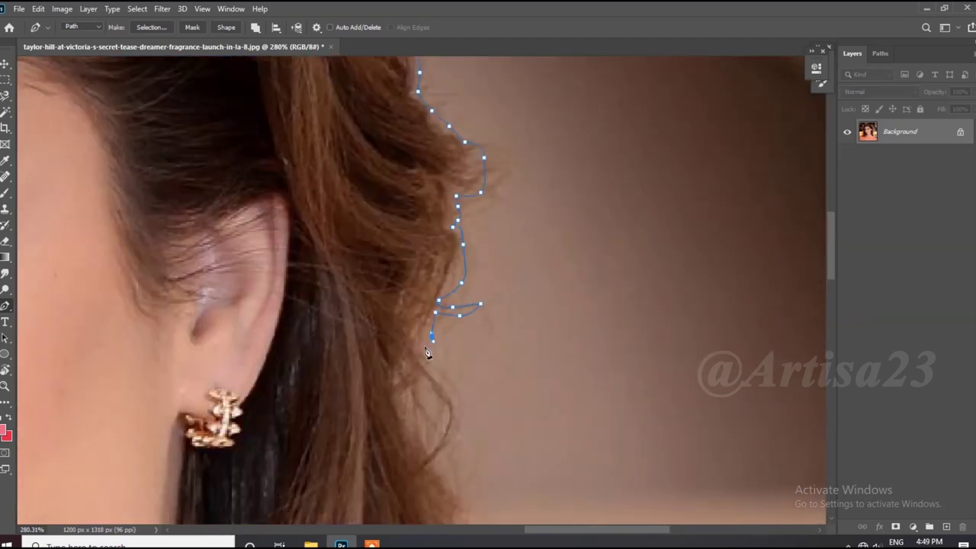
left_click_drag(434, 462, 422, 469)
Extend the outline past the ear and along the right shoulder, closing it around the bottom.
left_click_drag(449, 494, 403, 322)
left_click_drag(436, 450, 428, 488)
mouse_move(439, 504)
left_mouse_down()
mouse_move(408, 258)
mouse_move(416, 318)
left_mouse_up()
left_click_drag(381, 404, 361, 469)
left_click_drag(358, 474, 413, 231)
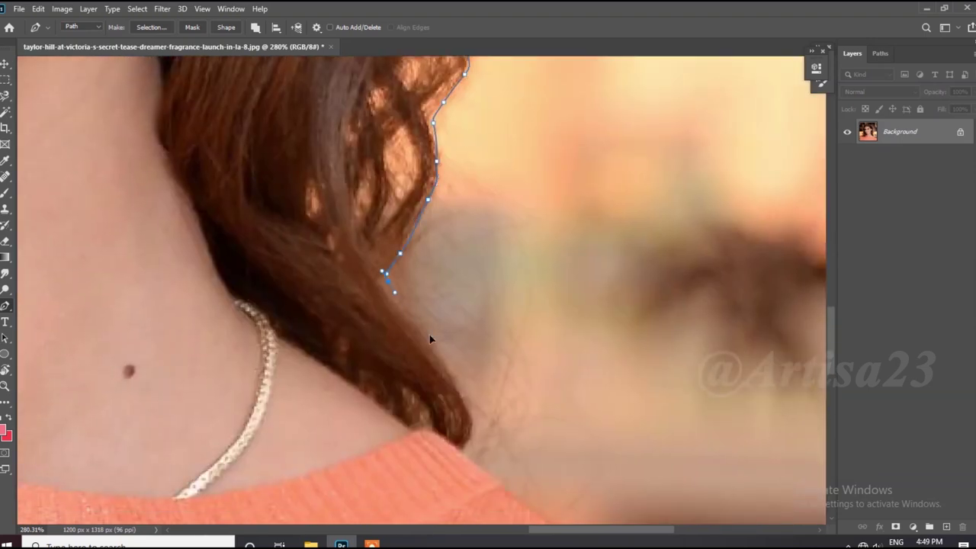
left_click(466, 450)
scroll(465, 450, "up", 3)
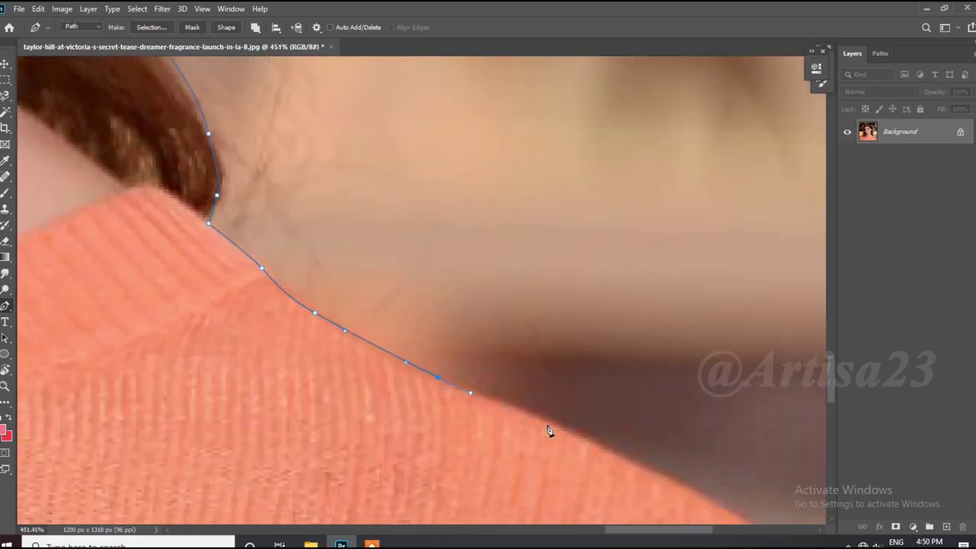
left_click_drag(574, 431, 602, 447)
scroll(613, 425, "down", 2)
scroll(716, 506, "down", 5)
left_click(649, 481)
left_click(411, 514)
left_click(324, 509)
left_click(254, 483)
Turn the traced path into a selection and copy the woman onto Layer 1.
right_click(437, 263)
left_click(437, 309)
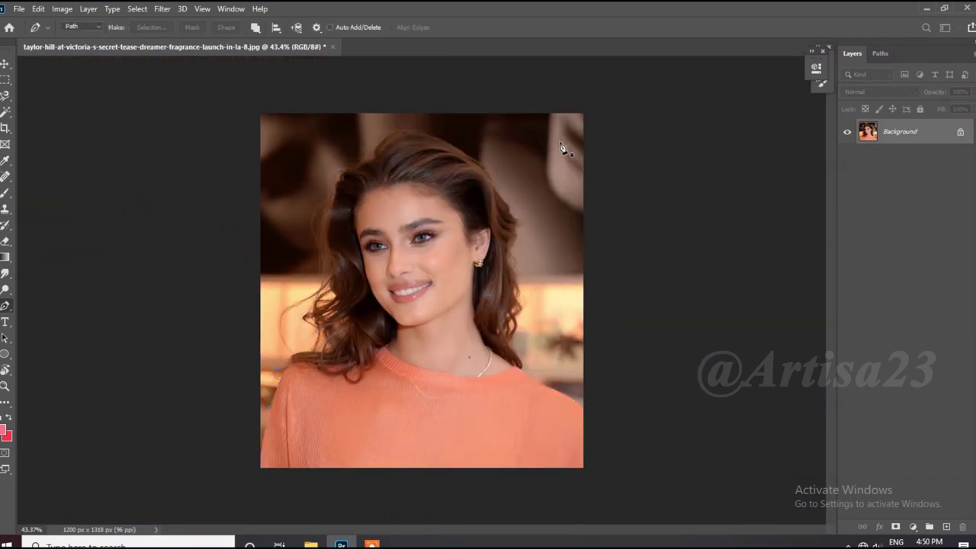
key("ctrl+j")
Crop outward to widen the canvas to 2174 × 1424 px.
key("c")
left_click_drag(584, 290, 664, 270)
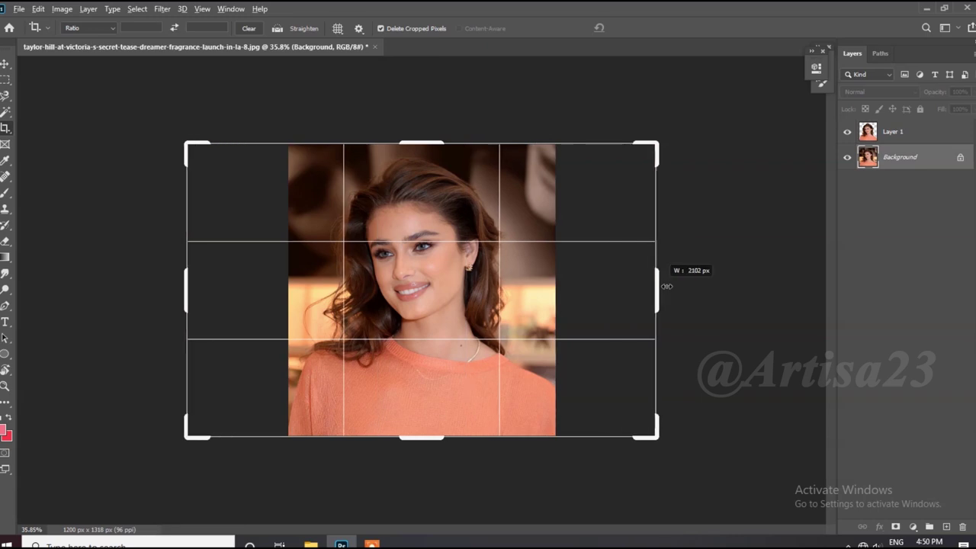
left_click_drag(424, 140, 433, 126)
key("Return")
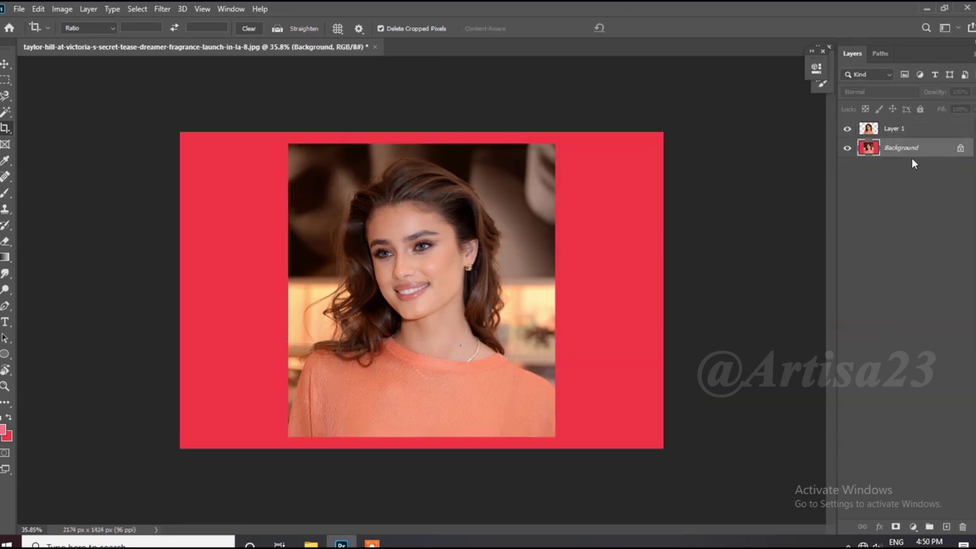
Fill a new Layer 2 with a brown sampled from the photo.
left_click(946, 526)
left_click(5, 432)
left_click(506, 193)
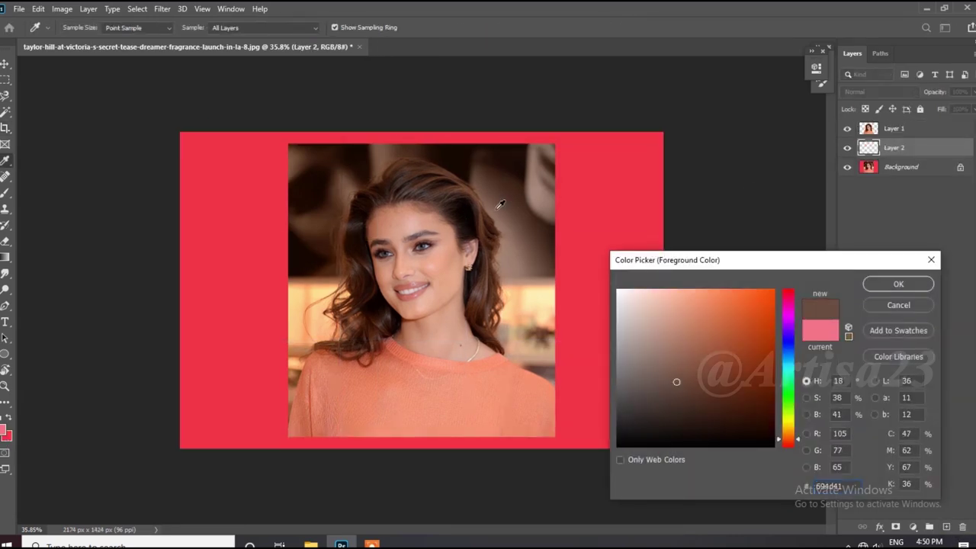
left_click(893, 284)
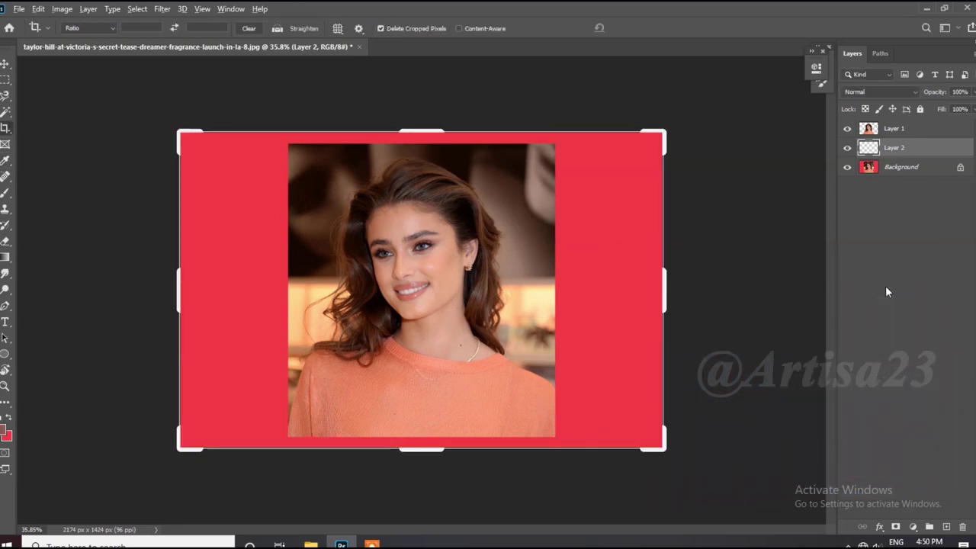
key("alt+BackSpace")
Save the document as taylor-01.psd, dismissing the error message.
key("ctrl+shift+s")
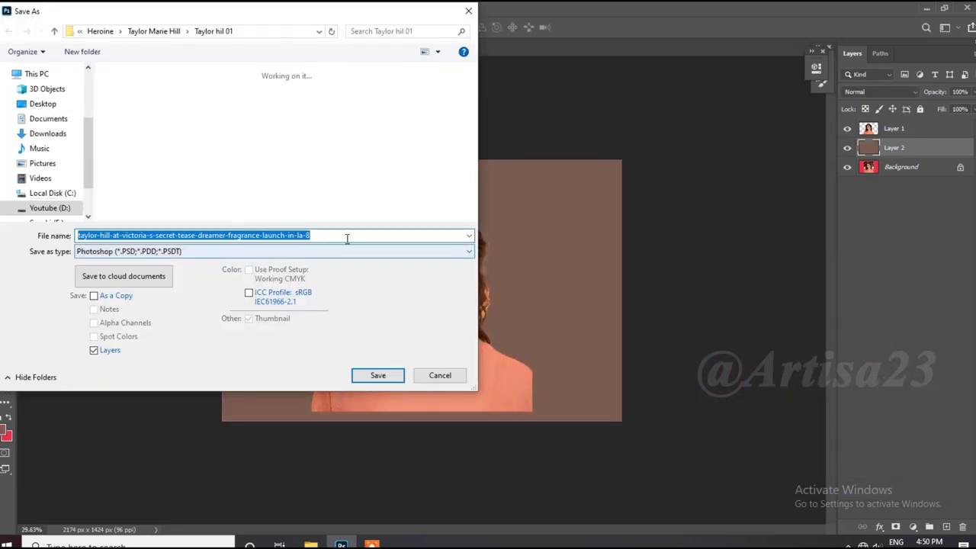
type("01")
left_click(374, 374)
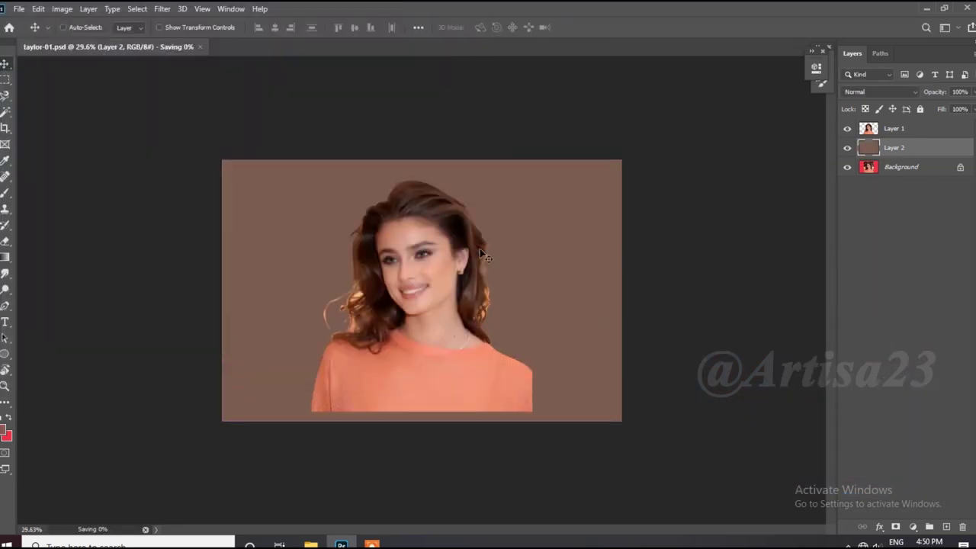
left_click(494, 220)
Crop the canvas taller to 2174 × 1542 px.
key("c")
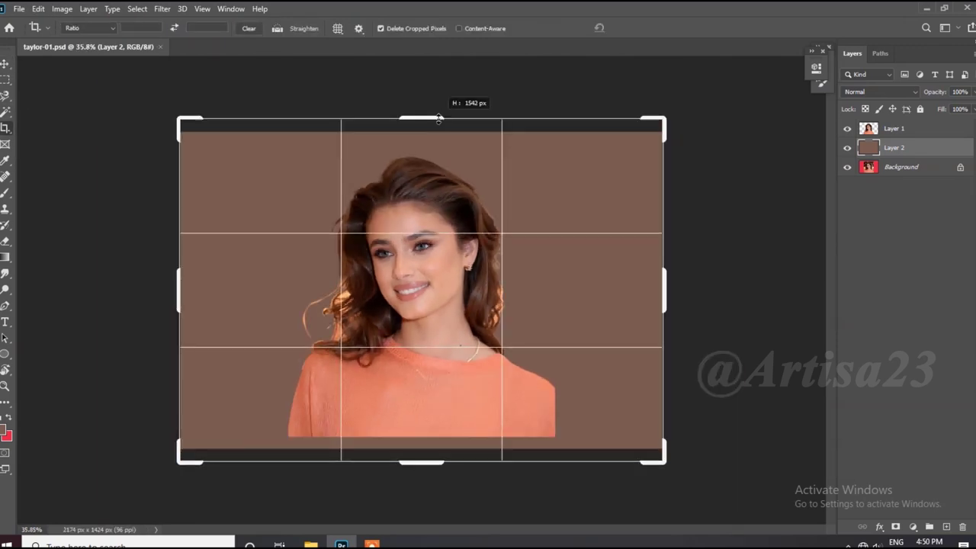
key("Return")
scroll(865, 132, "up", 1)
scroll(869, 133, "up", 1)
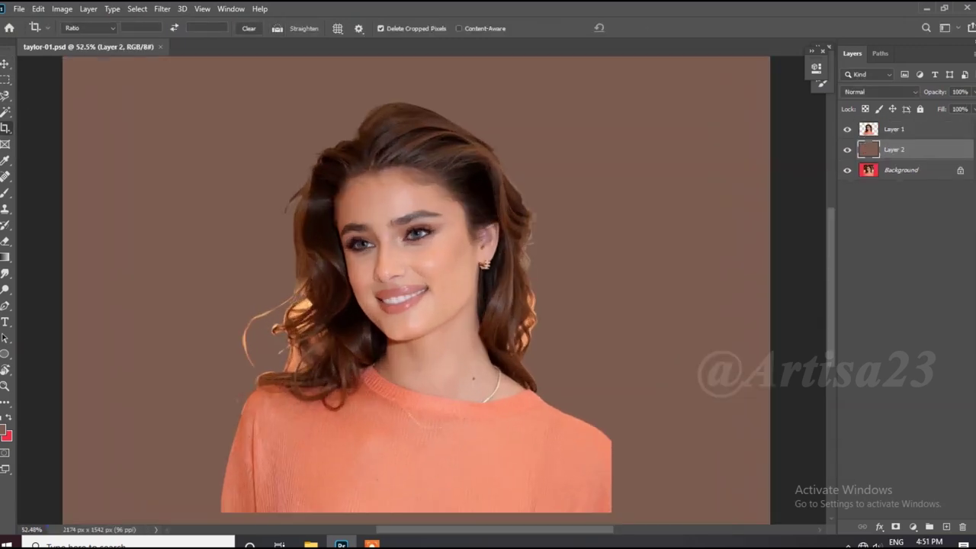
scroll(873, 133, "up", 1)
Duplicate the cut-out portrait layer below the brown Layer 2.
key("v")
left_click_drag(873, 134, 873, 162)
scroll(532, 135, "down", 1)
scroll(305, 305, "up", 2)
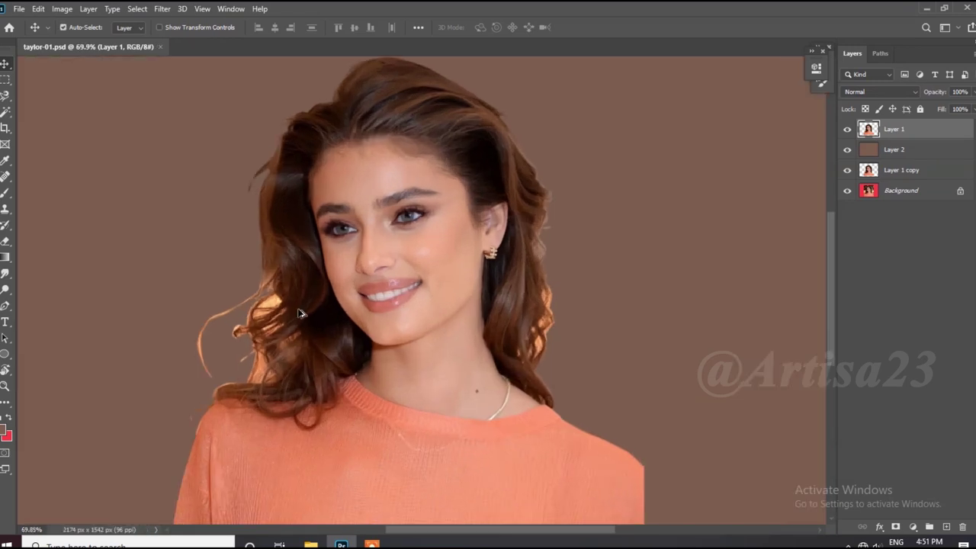
scroll(295, 307, "up", 1)
Outline a bright highlight patch in the left hair with the Pen tool.
left_click(5, 304)
scroll(267, 309, "up", 1)
scroll(267, 309, "up", 1)
left_click(257, 289)
left_click(274, 306)
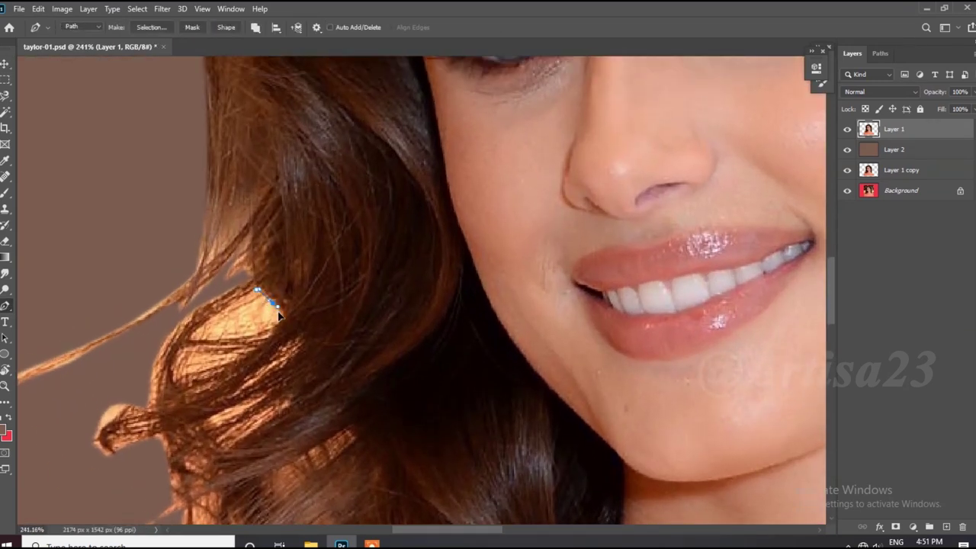
scroll(260, 259, "down", 2)
scroll(244, 297, "up", 3)
left_click(203, 312)
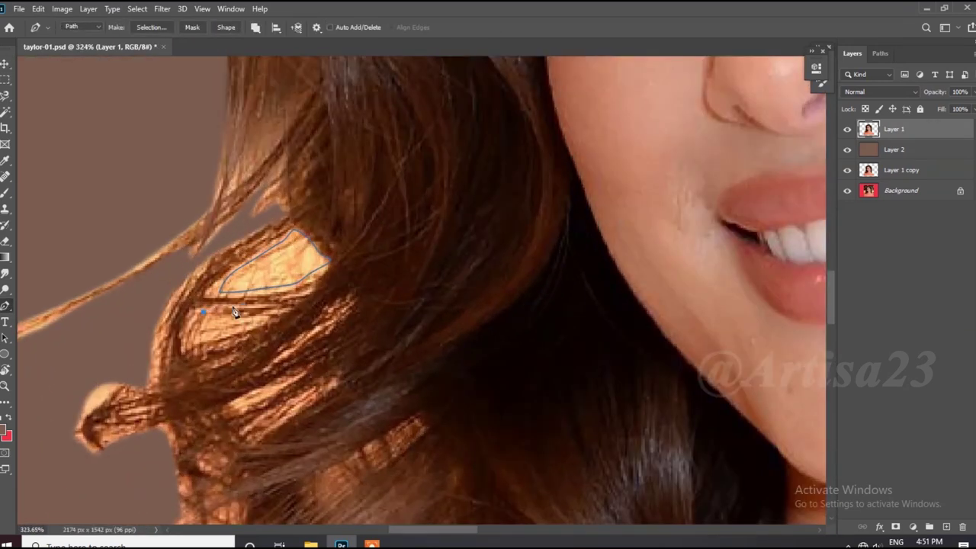
scroll(206, 320, "down", 4)
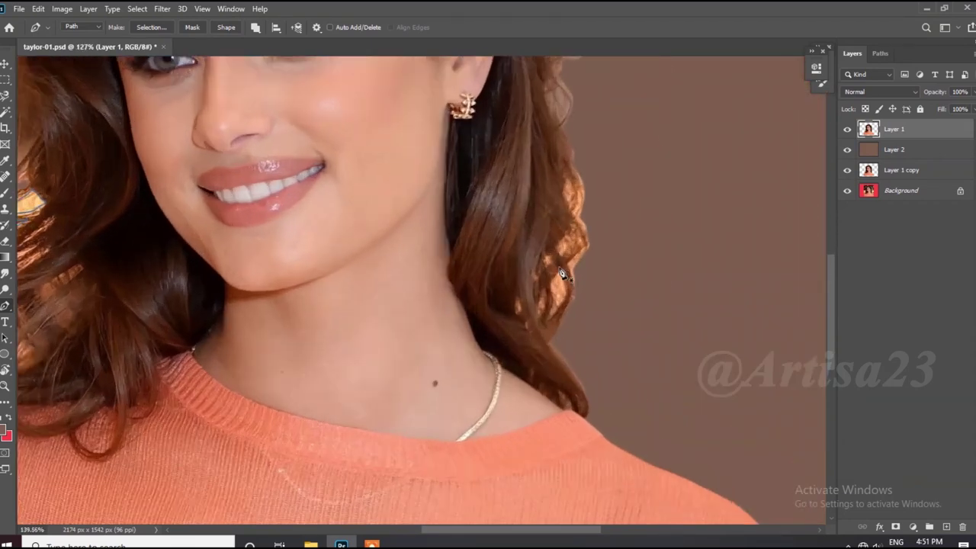
scroll(565, 290, "up", 5)
Outline a small highlight in the right hair and convert the outlines to a selection.
left_click(559, 267)
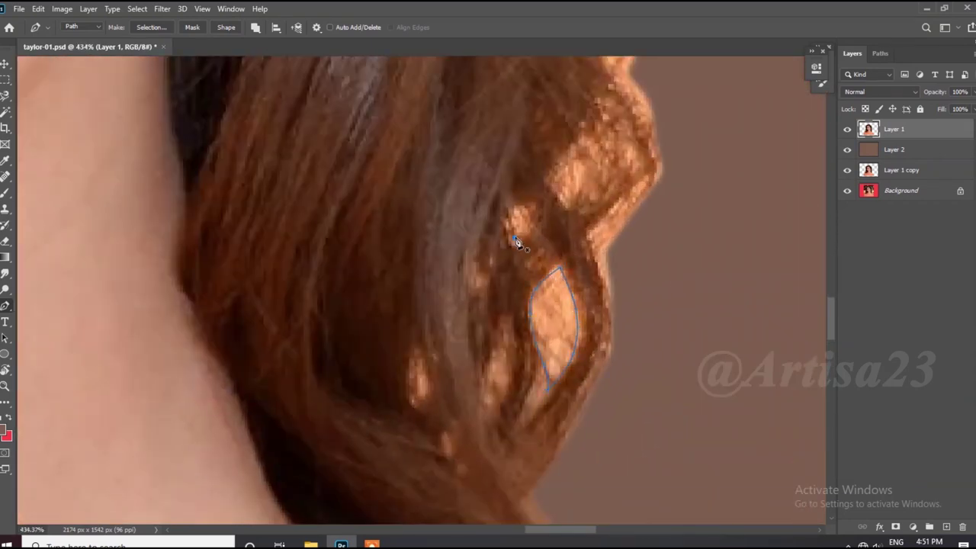
scroll(527, 252, "up", 1)
left_click(554, 237)
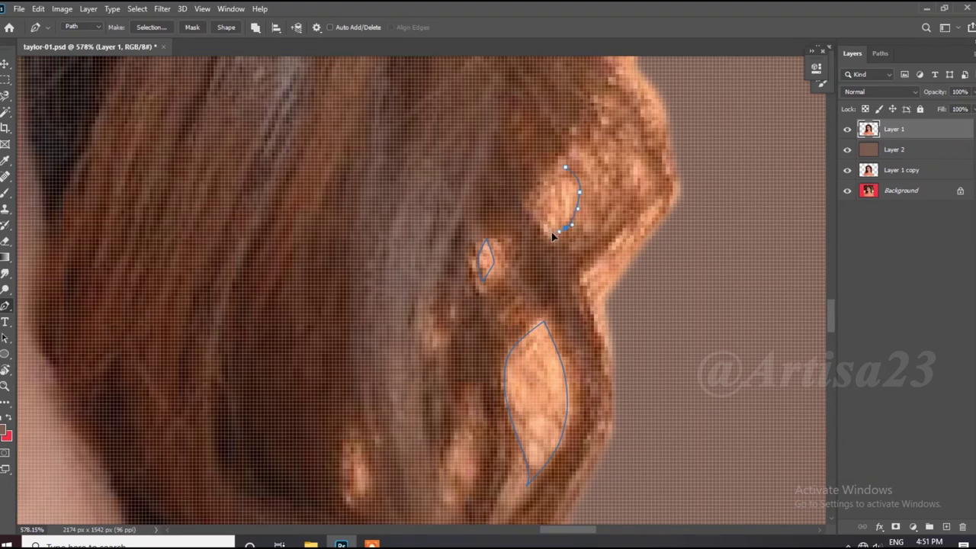
left_click(566, 168)
scroll(475, 388, "down", 4)
scroll(507, 200, "up", 3)
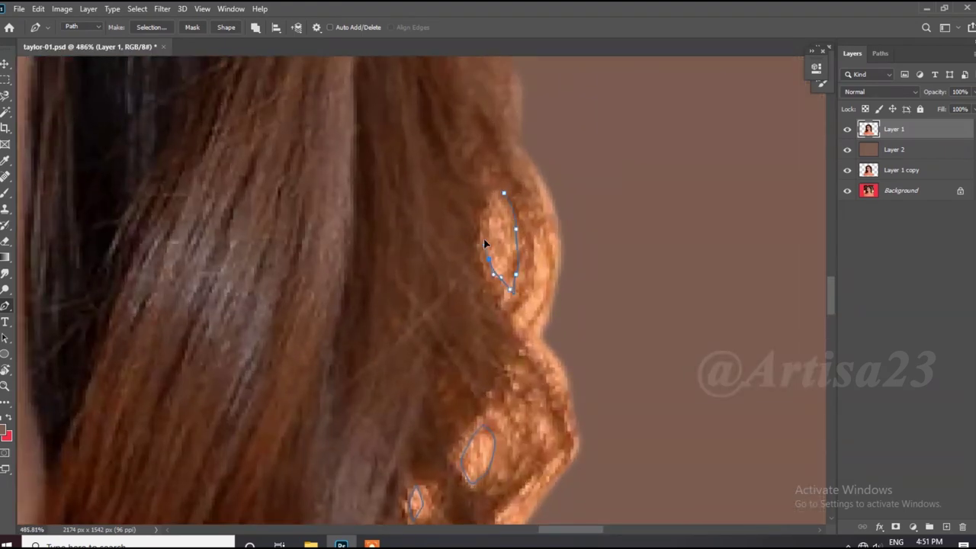
right_click(505, 257)
left_click(527, 310)
key("Return")
Trace the glowing hair strand and make its outline a selection.
scroll(567, 146, "down", 2)
scroll(534, 259, "down", 3)
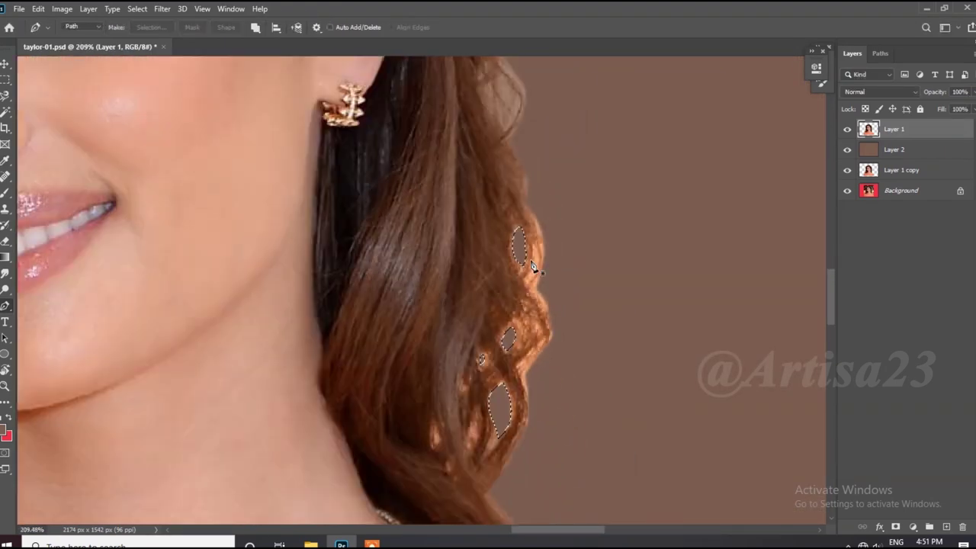
scroll(531, 273, "down", 3)
scroll(279, 331, "up", 4)
scroll(279, 246, "up", 4)
left_click_drag(275, 235, 300, 342)
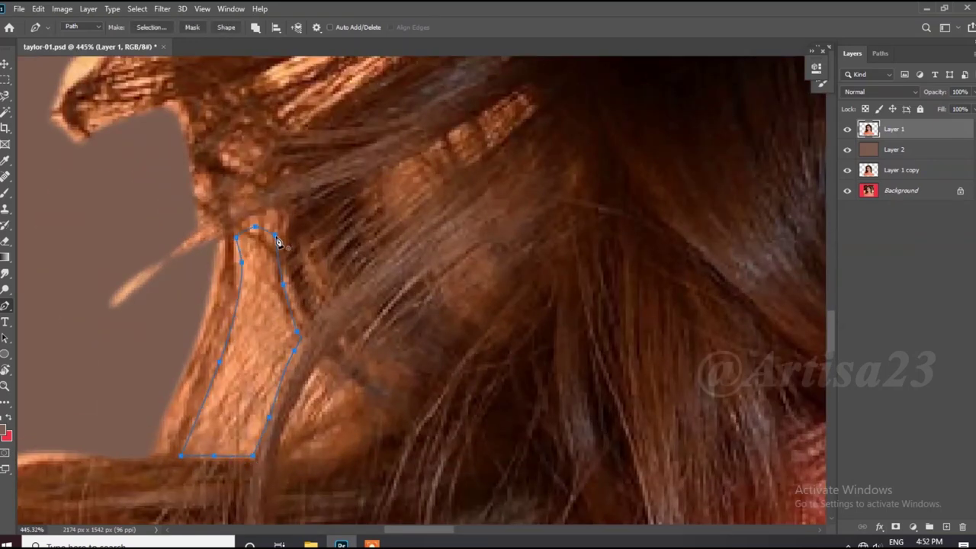
right_click(259, 321)
right_click(248, 325)
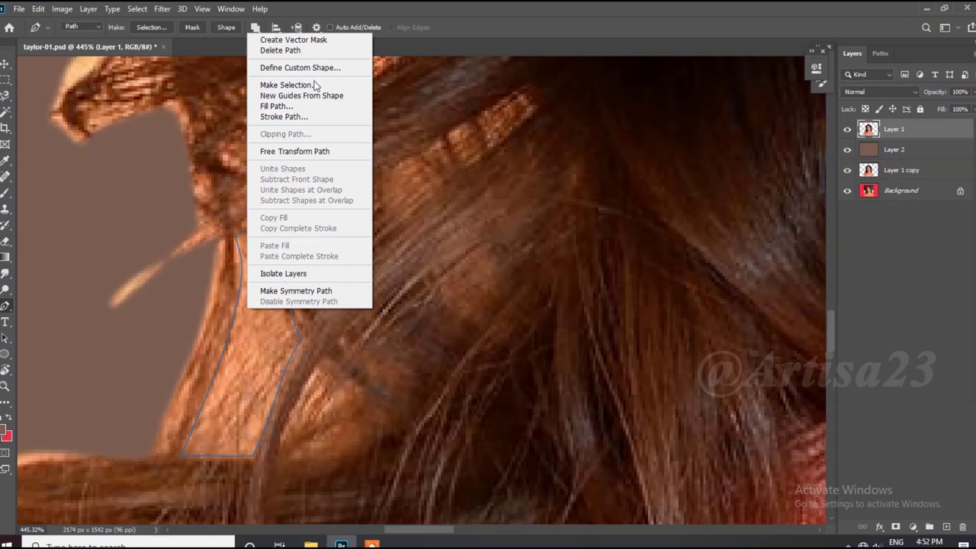
left_click(315, 86)
left_click(554, 138)
scroll(280, 358, "down", 4)
scroll(452, 301, "down", 3)
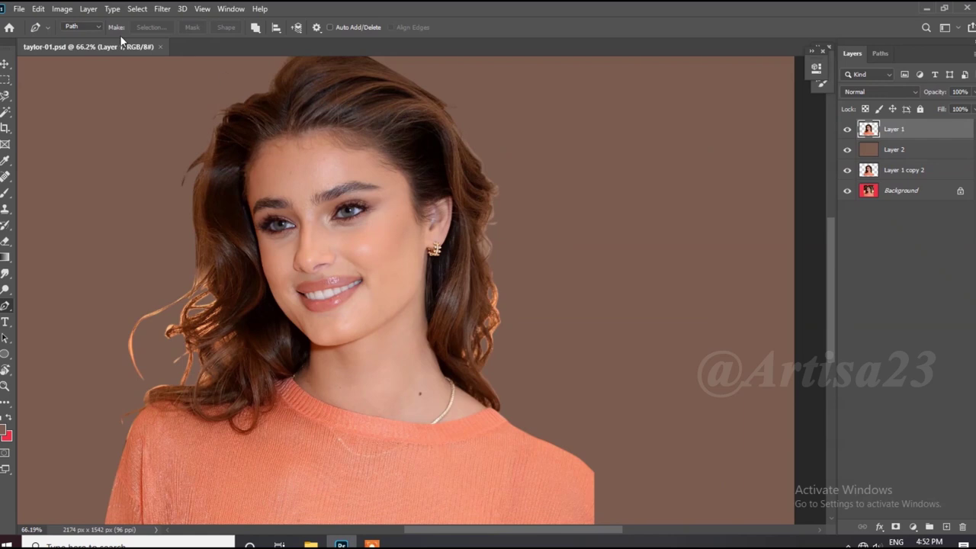
Apply Levels with input values 18 / 1.00 / 243 to Layer 1.
left_click(62, 9)
left_click(237, 49)
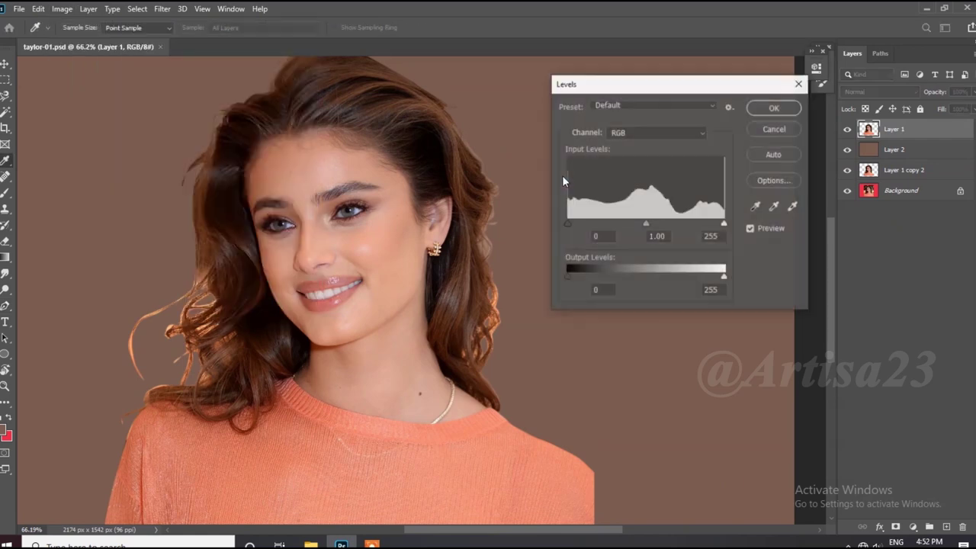
left_click_drag(568, 224, 579, 225)
left_click_drag(725, 224, 716, 224)
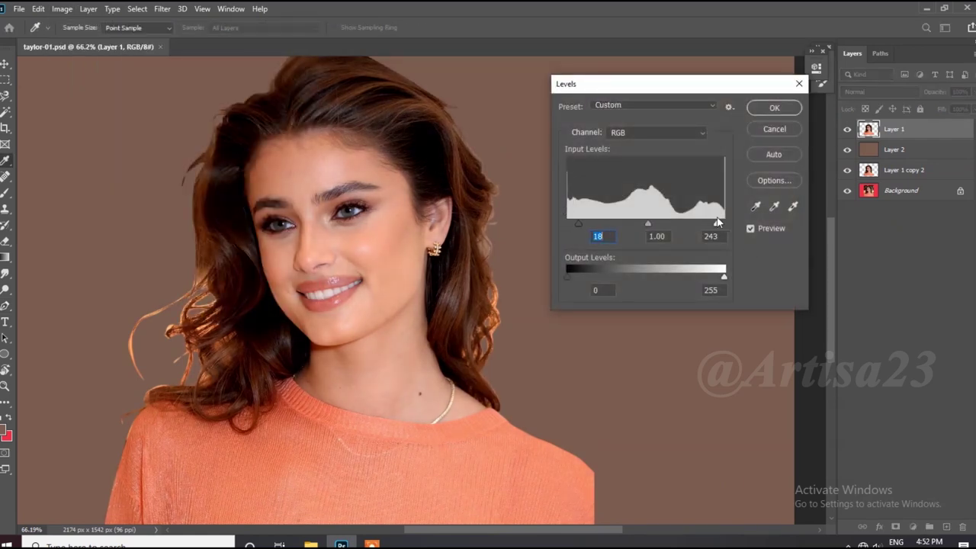
left_click(62, 8)
Apply Brightness/Contrast with brightness -5 and contrast 21.
left_click(229, 49)
left_click_drag(643, 169, 649, 174)
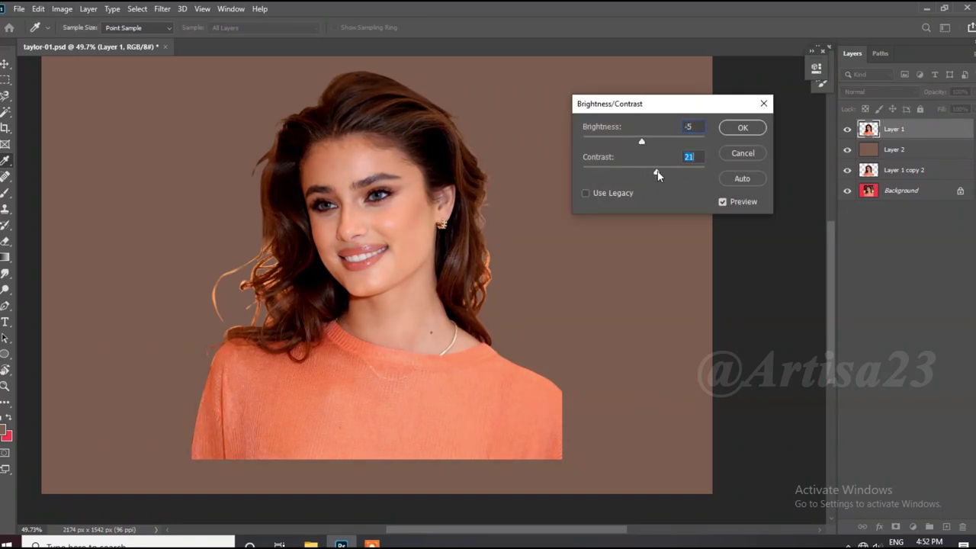
left_click(743, 128)
key("p")
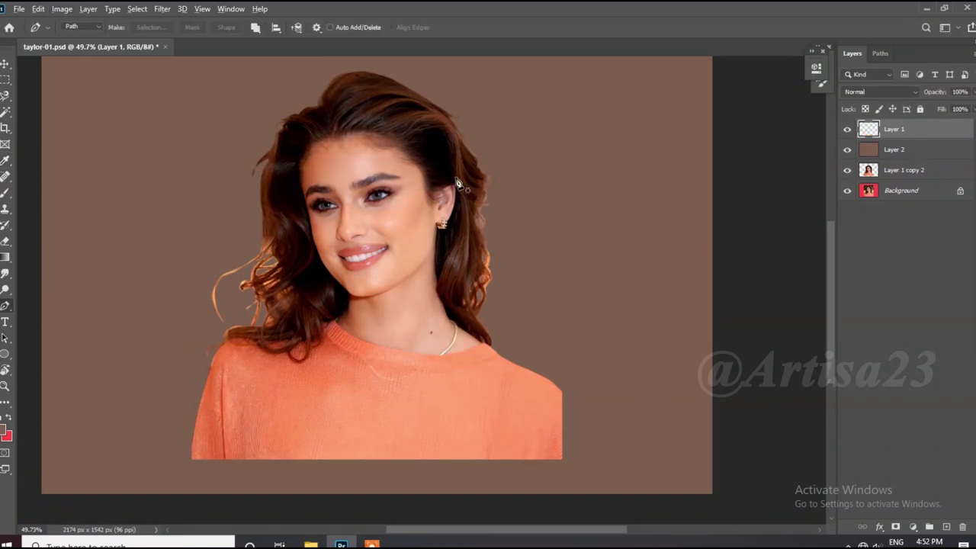
scroll(381, 164, "up", 1)
scroll(384, 273, "up", 2)
Make a hidden backup copy of Layer 1.
scroll(353, 196, "down", 3)
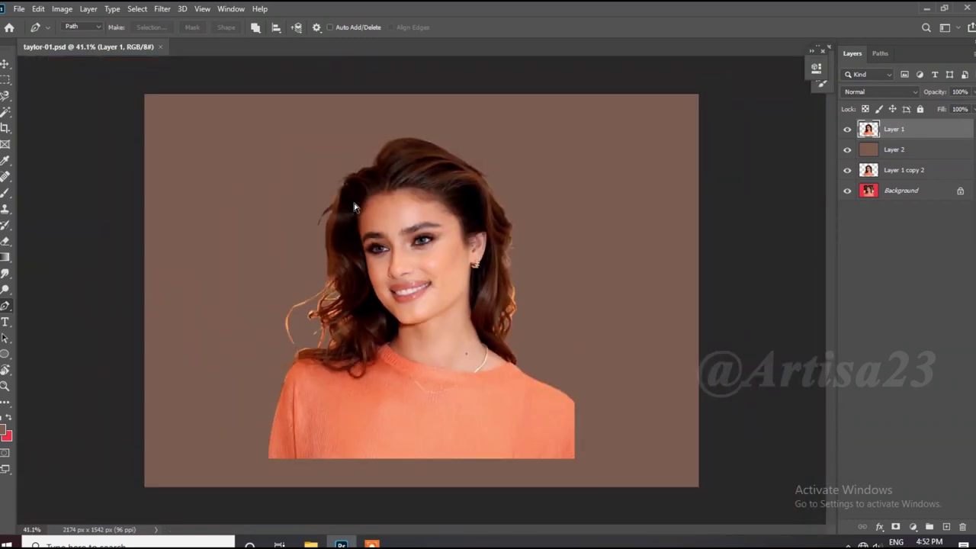
scroll(358, 192, "up", 1)
scroll(357, 192, "up", 1)
key("ctrl+z")
scroll(534, 343, "down", 2)
scroll(534, 348, "up", 1)
scroll(477, 195, "up", 2)
scroll(458, 167, "up", 1)
scroll(233, 81, "up", 1)
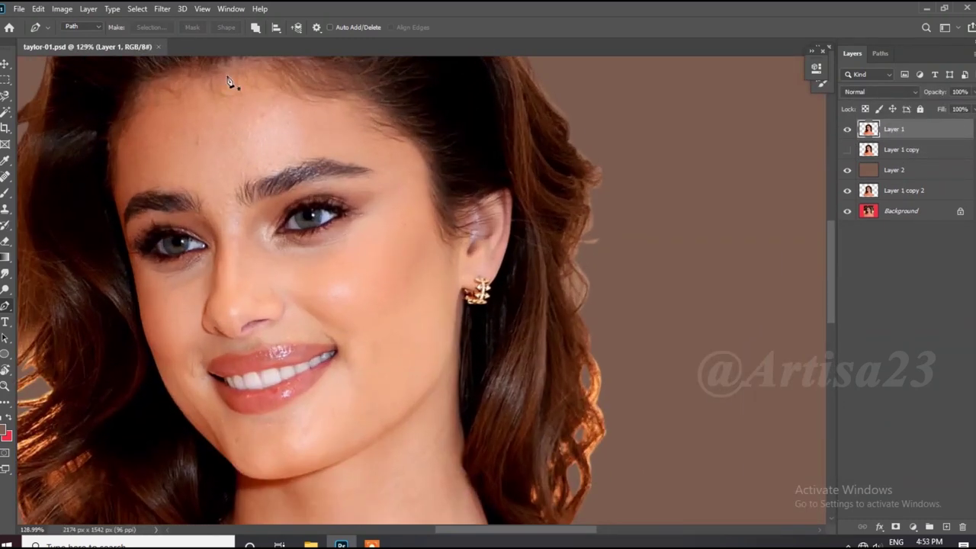
scroll(233, 81, "down", 1)
Sharpen Layer 1 with Unsharp Mask: amount 210%, radius 4.4 px, threshold 0.
left_click(162, 8)
left_click(351, 277)
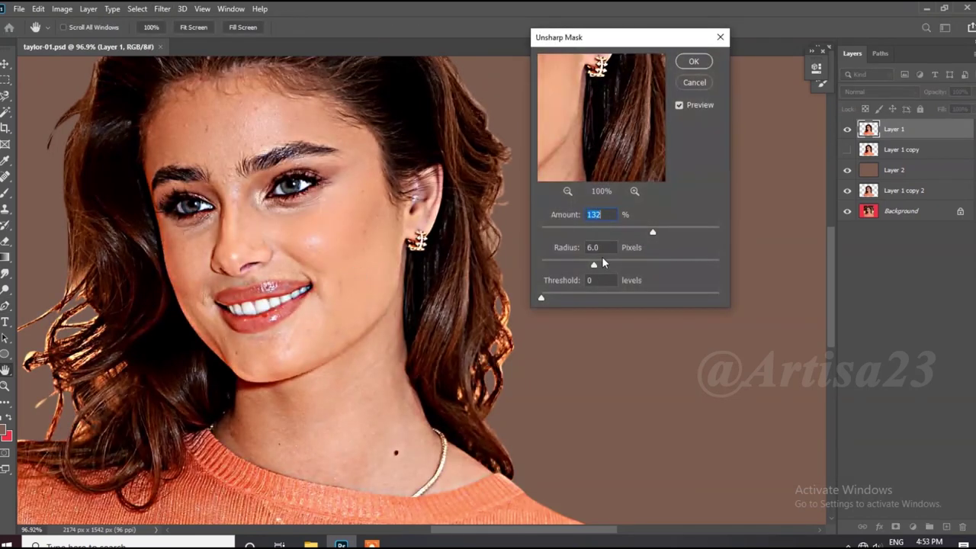
left_click(664, 232)
left_click_drag(595, 264, 591, 264)
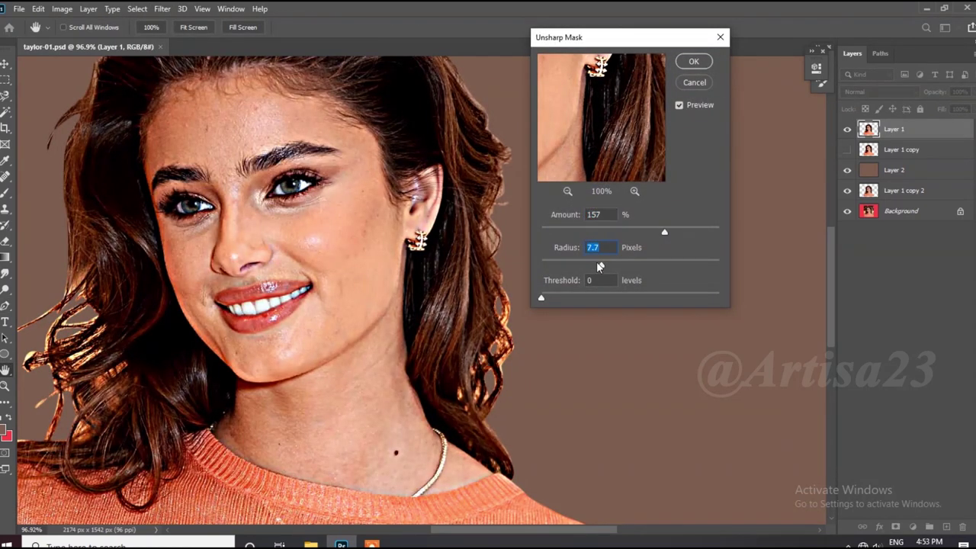
left_click_drag(685, 229, 674, 229)
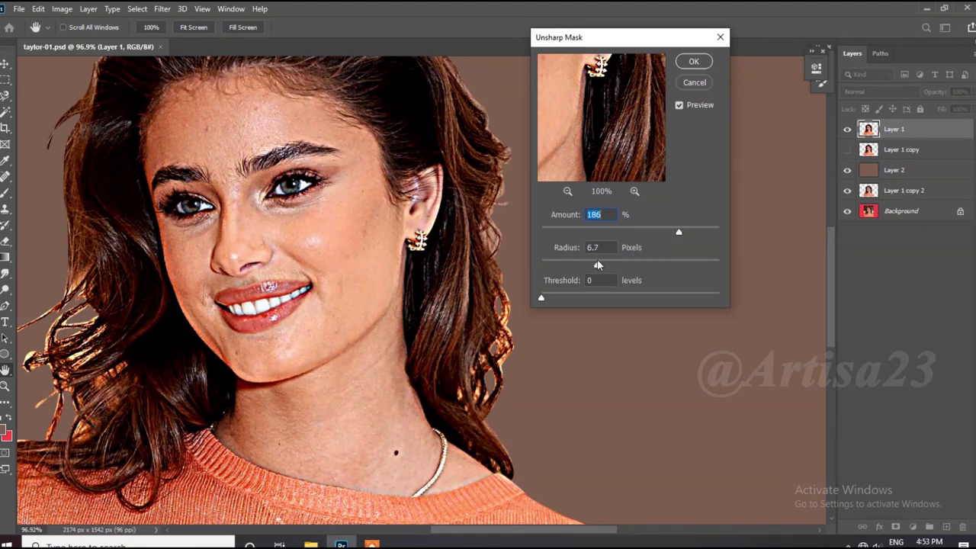
left_click_drag(593, 266, 584, 264)
Apply the sharpening, then switch to the Smudge tool at 43% strength with a smaller brush.
left_click(694, 61)
scroll(553, 343, "down", 5)
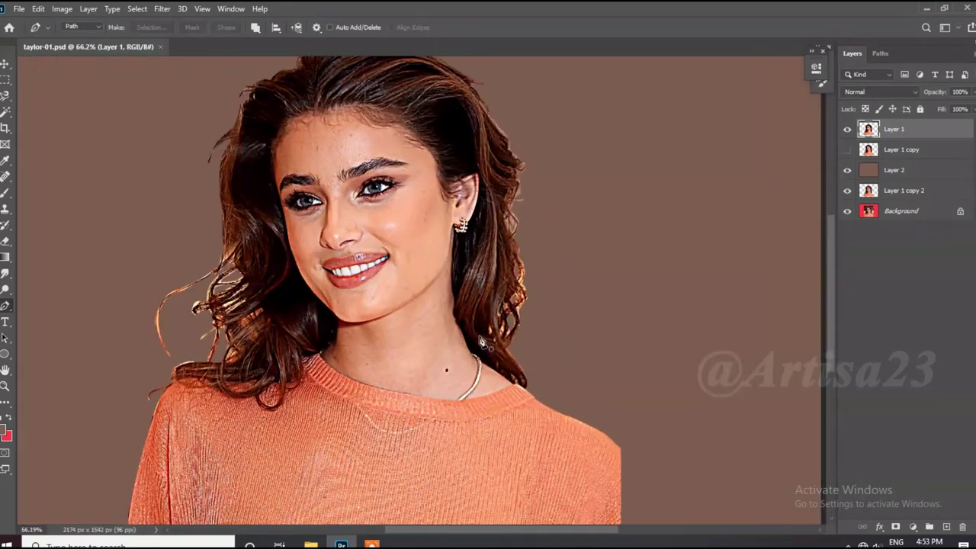
key("p")
scroll(426, 244, "up", 2)
scroll(426, 244, "up", 1)
scroll(425, 244, "up", 1)
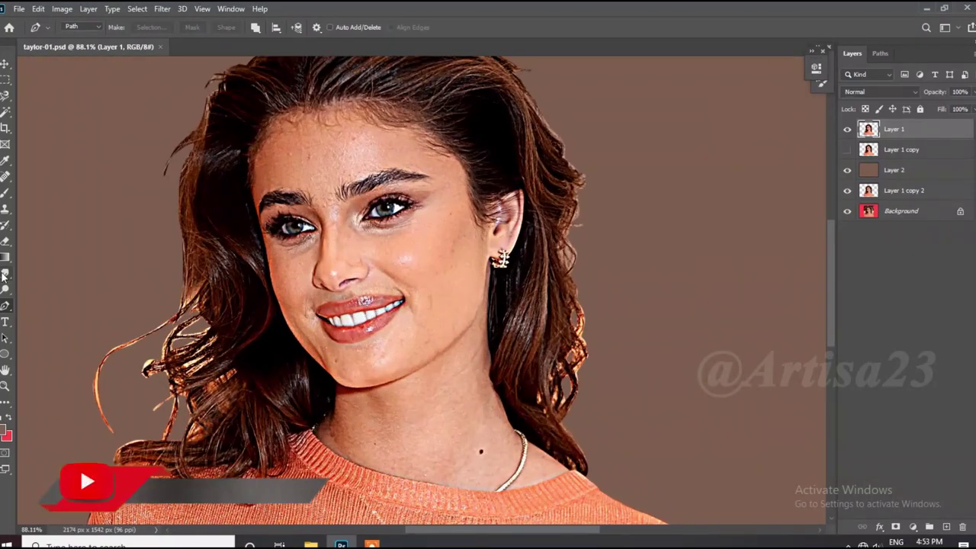
key("r")
scroll(426, 244, "up", 1)
scroll(338, 148, "up", 2)
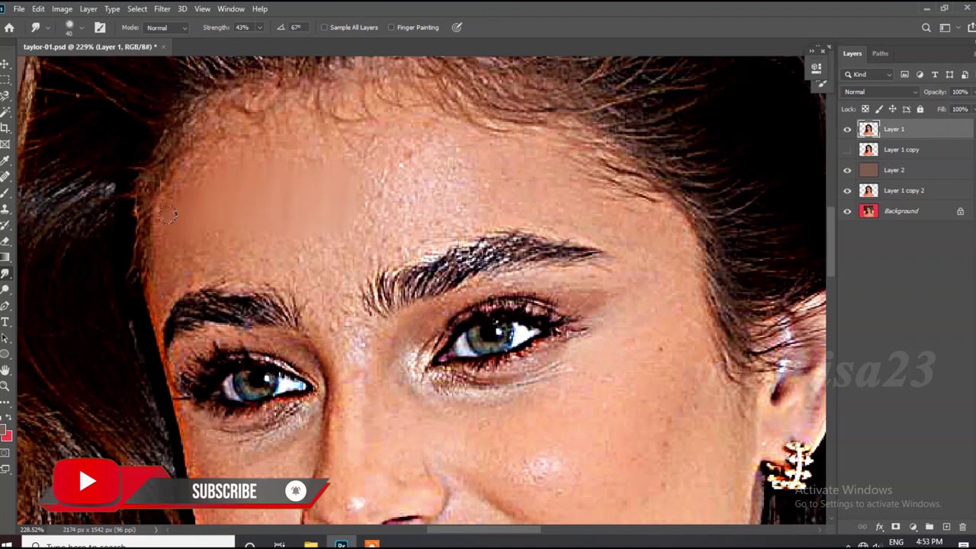
key("bracketleft")
Smudge the forehead skin smooth and blend it into the hairline.
left_click_drag(359, 99, 211, 118)
left_click_drag(359, 155, 363, 199)
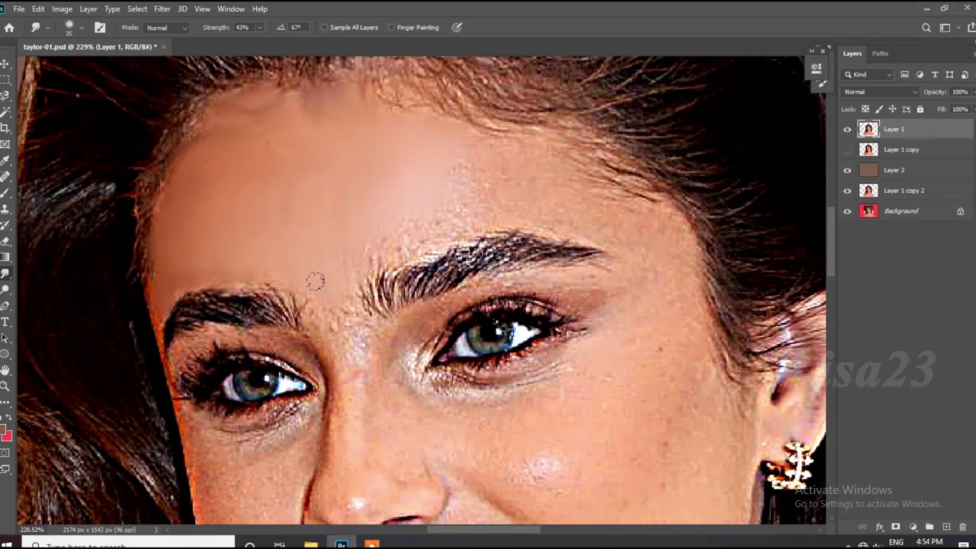
left_click_drag(425, 126, 441, 101)
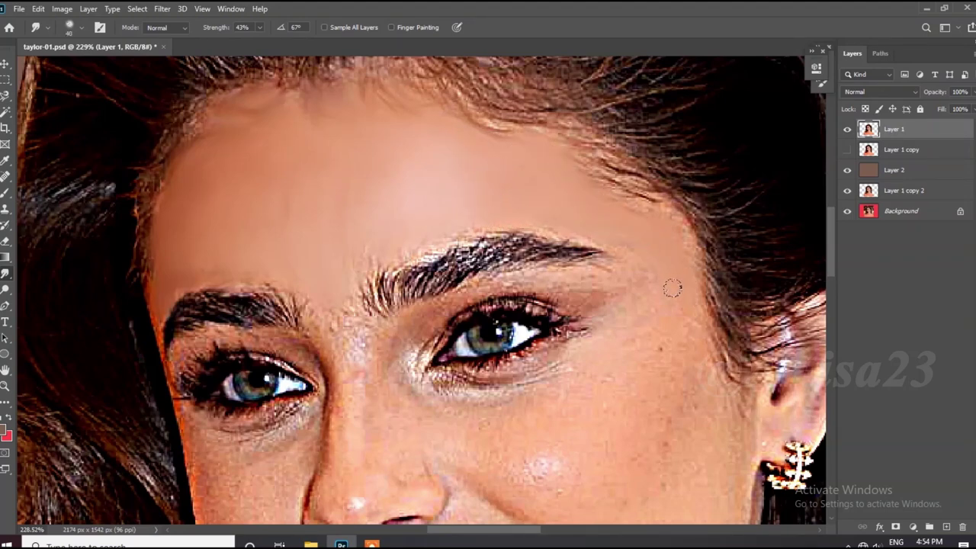
key("bracketleft")
key("bracketleft")
key("ctrl+0")
scroll(419, 249, "up", 5)
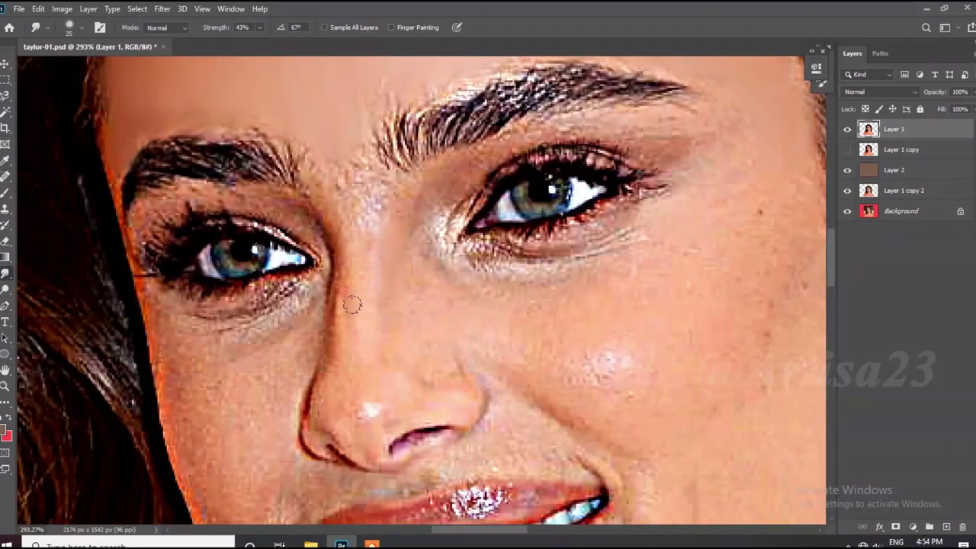
Smooth the skin between the eyebrows and under the right eye.
left_click_drag(346, 181, 343, 178)
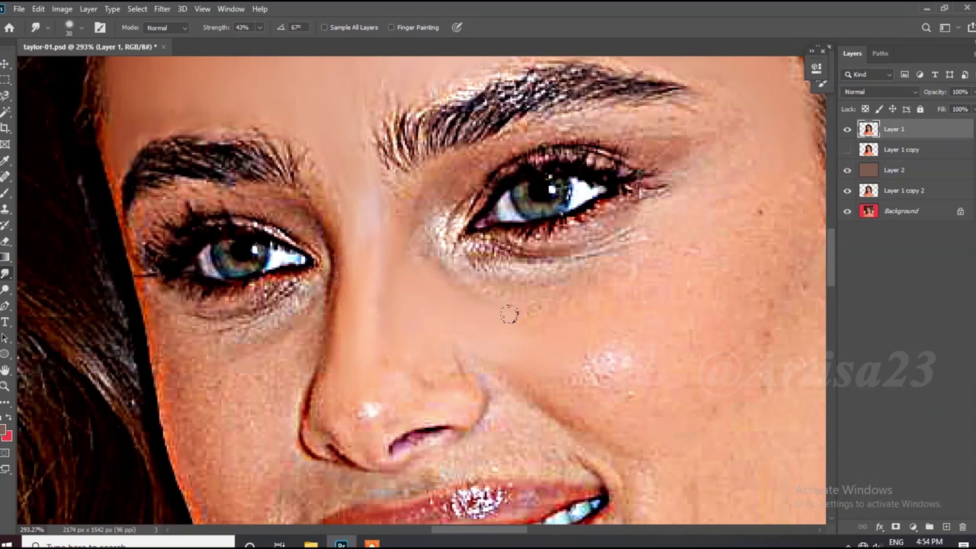
key("bracketright")
left_click_drag(496, 272, 665, 233)
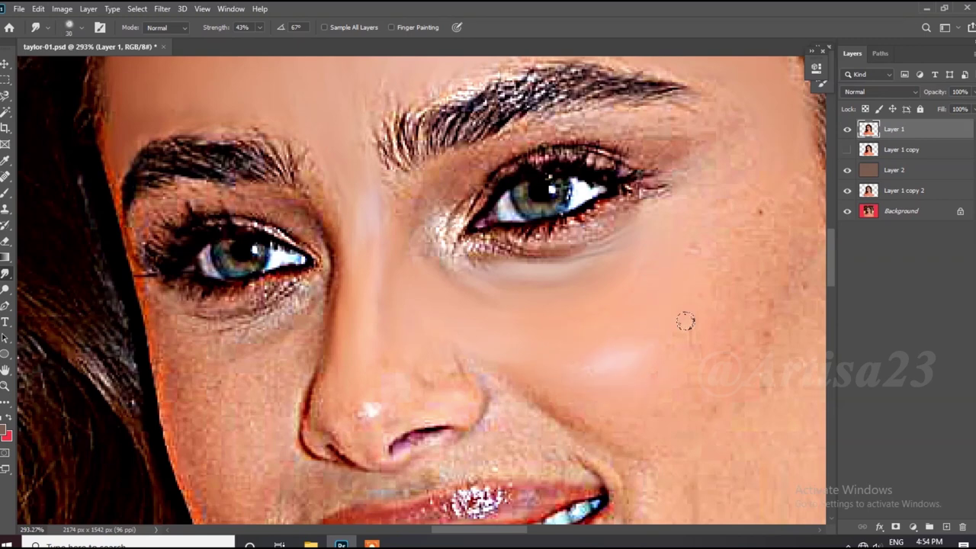
key("bracketright")
scroll(685, 321, "down", 1, "alt")
key("bracketleft")
key("bracketleft")
scroll(613, 187, "down", 1, "alt")
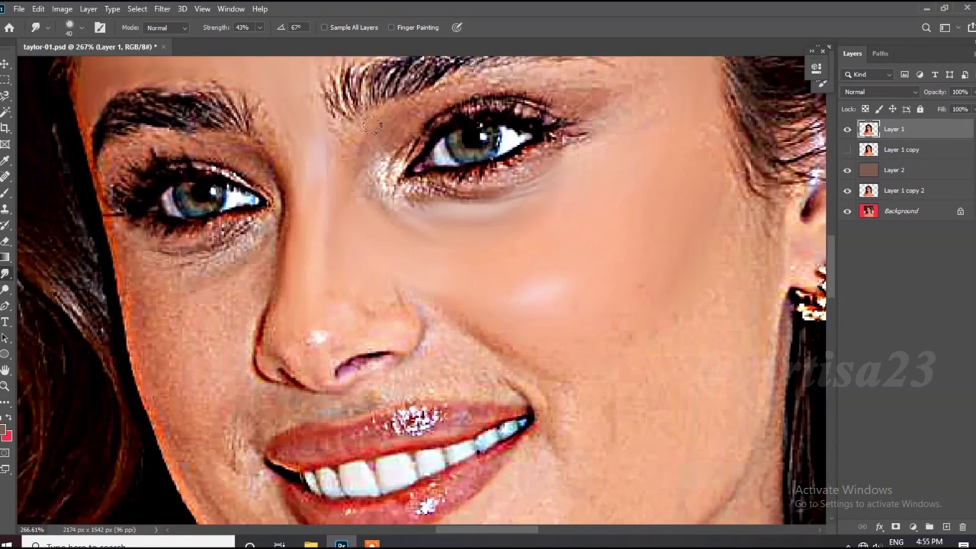
scroll(405, 164, "up", 2, "alt")
Smudge the inner eye corner and lower lash line, pulling lower lashes into fine strands.
mouse_move(408, 144)
left_mouse_down()
mouse_move(385, 187)
mouse_move(359, 174)
left_mouse_up()
key("bracketright")
scroll(382, 202, "up", 2, "alt")
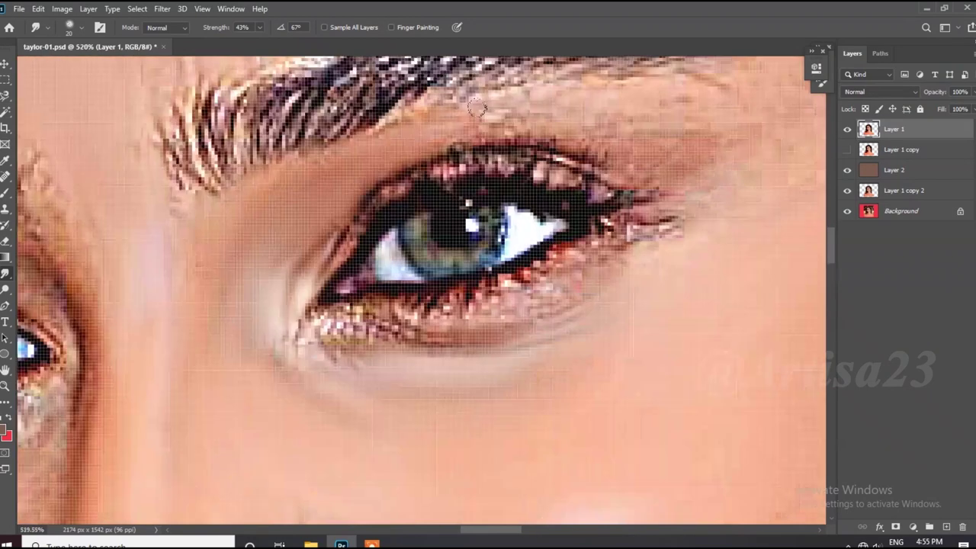
scroll(680, 131, "down", 1, "alt")
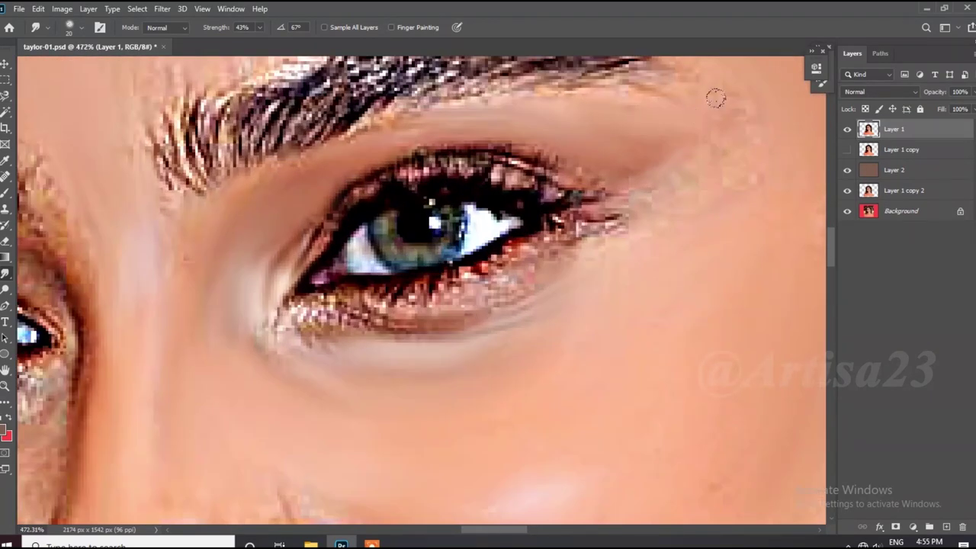
scroll(670, 160, "down", 1, "alt")
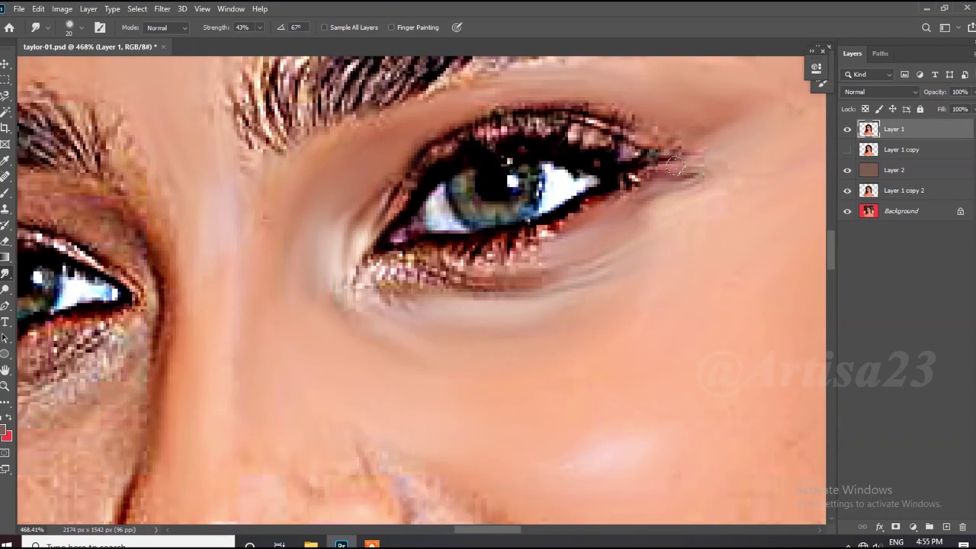
scroll(509, 255, "up", 2, "alt")
left_click_drag(509, 255, 342, 276)
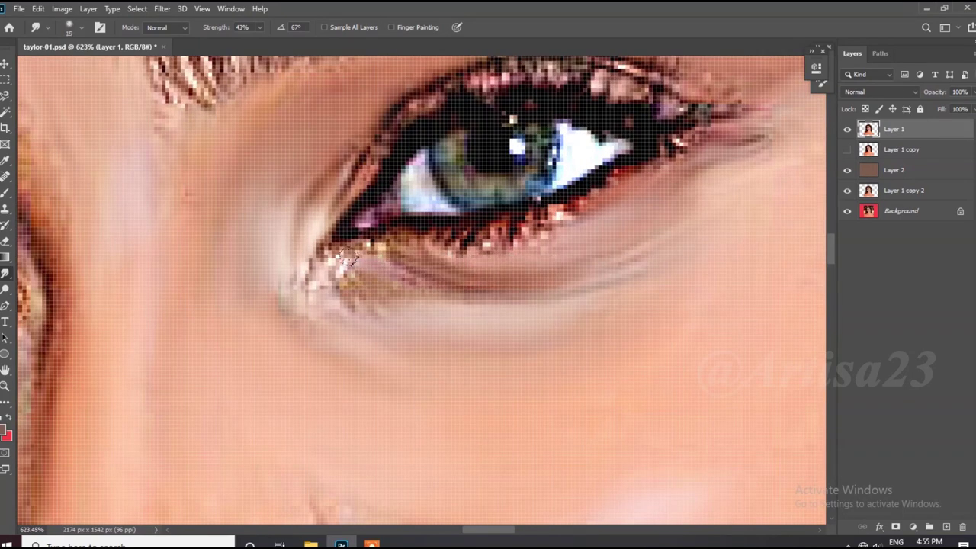
key("bracketleft")
key("bracketleft")
left_click_drag(412, 236, 570, 212)
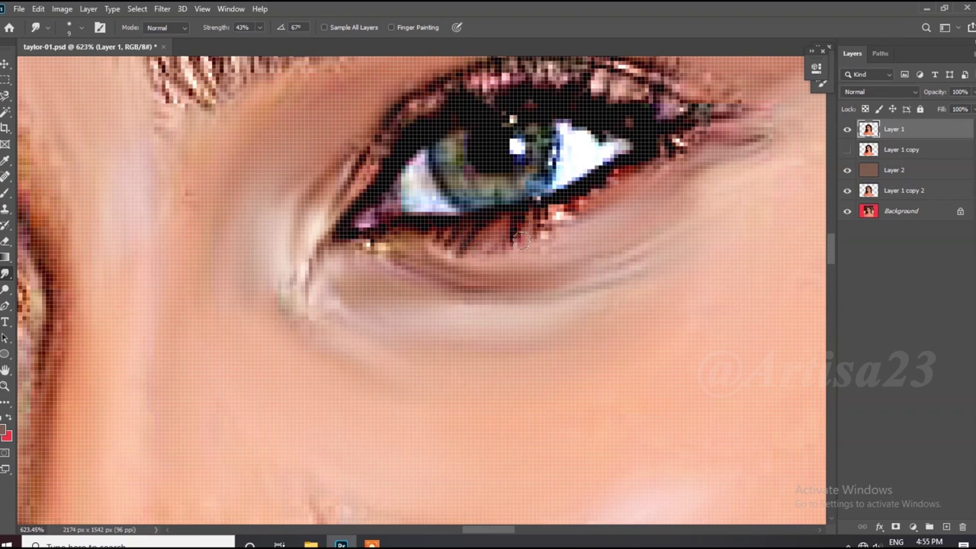
scroll(671, 144, "up", 1, "alt")
Smudge the upper lash line, eyelid crease and upper-lid lash highlight.
left_click_drag(496, 145, 190, 328)
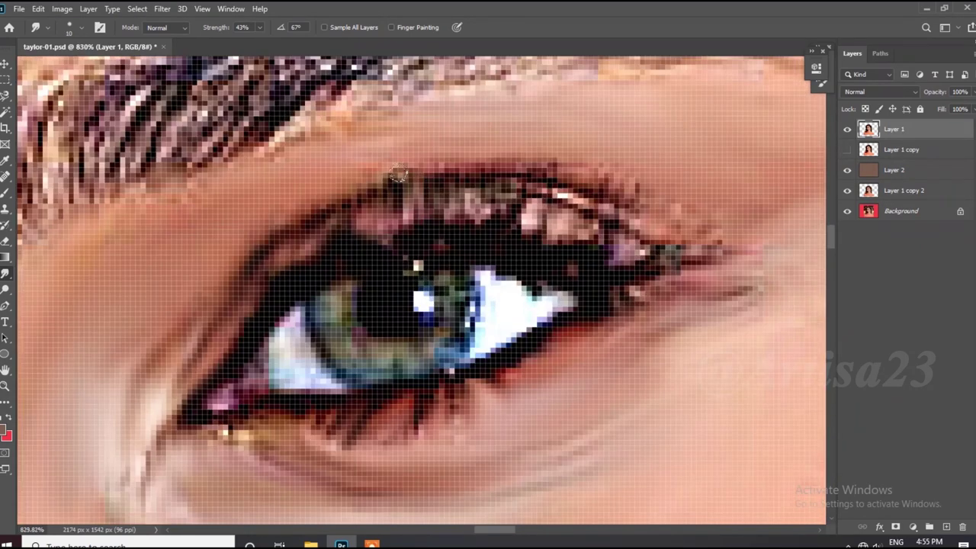
left_click_drag(465, 176, 320, 217)
mouse_move(511, 168)
left_mouse_down()
mouse_move(639, 210)
mouse_move(526, 200)
left_mouse_up()
mouse_move(451, 195)
left_mouse_down()
mouse_move(595, 206)
mouse_move(724, 238)
left_mouse_up()
scroll(169, 263, "down", 2)
scroll(170, 263, "up", 1, "alt")
mouse_move(516, 217)
left_mouse_down()
mouse_move(504, 321)
mouse_move(424, 286)
left_mouse_up()
key("bracketleft")
mouse_move(465, 213)
left_mouse_down()
mouse_move(183, 294)
mouse_move(164, 335)
left_mouse_up()
key("bracketright")
Smooth the skin below the brow, near the inner brow and on the lower eyelid.
left_click_drag(152, 267, 263, 195)
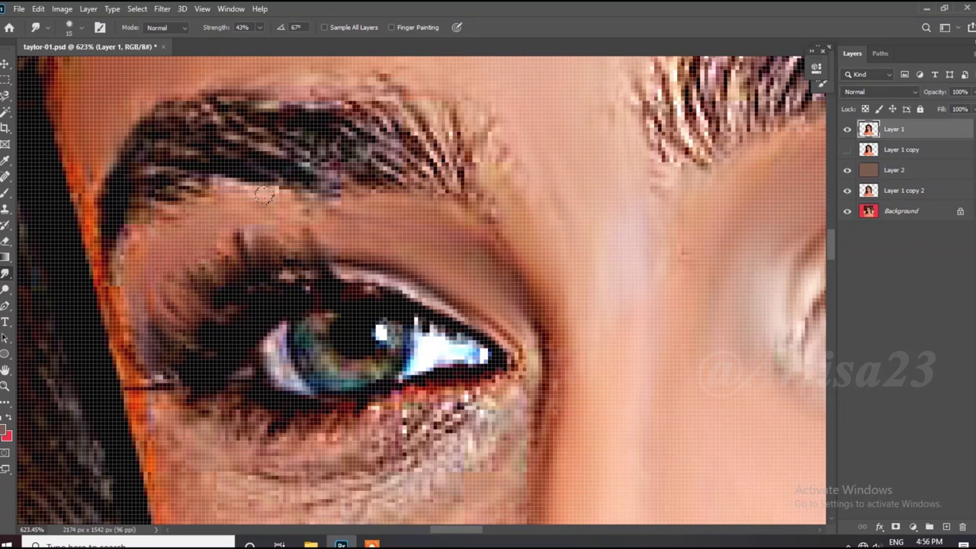
left_click_drag(207, 245, 128, 367)
scroll(216, 245, "down", 2)
mouse_move(496, 328)
left_mouse_down()
mouse_move(450, 389)
mouse_move(381, 389)
mouse_move(164, 353)
left_mouse_up()
key("bracketright")
key("bracketright")
scroll(164, 355, "down", 1)
scroll(164, 355, "down", 1)
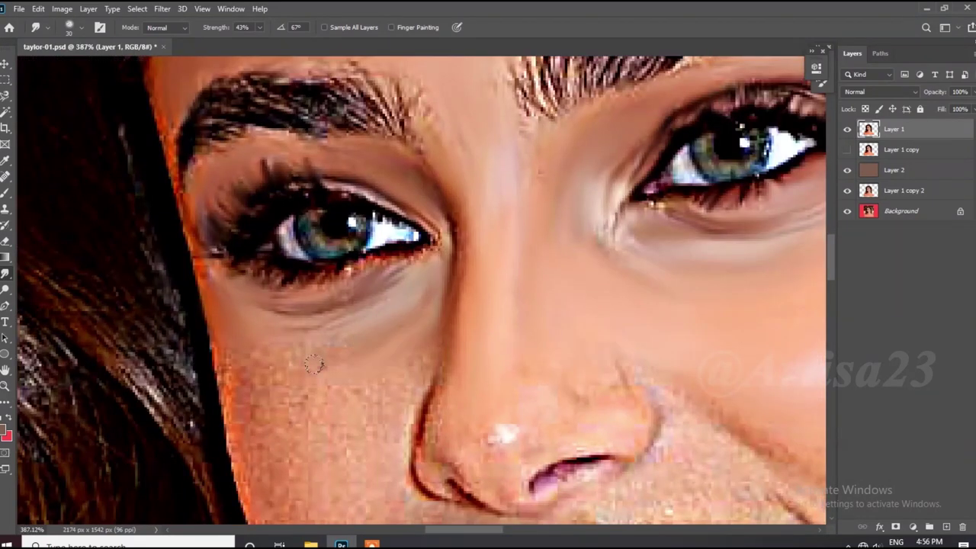
scroll(249, 364, "down", 1)
scroll(305, 374, "up", 1)
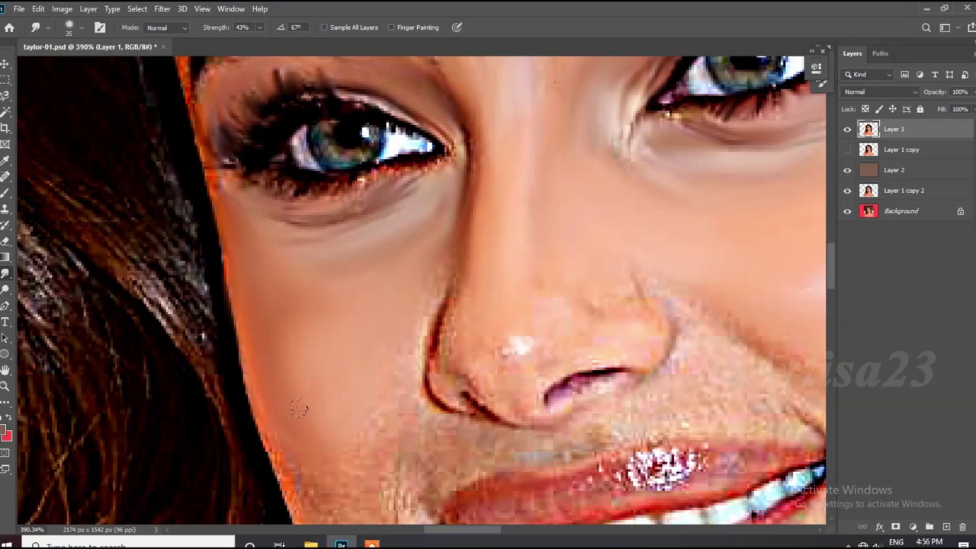
scroll(301, 376, "down", 3)
scroll(301, 376, "down", 1)
scroll(343, 216, "down", 1)
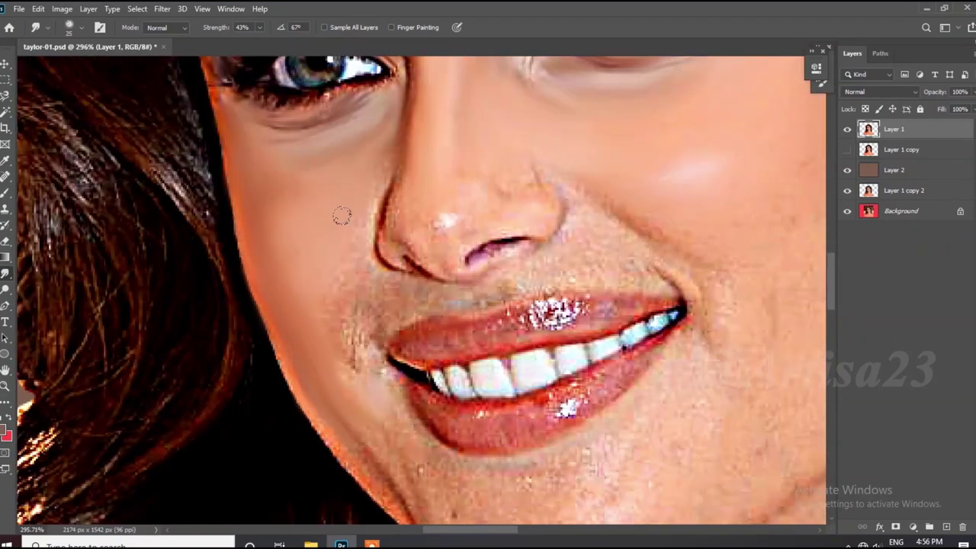
scroll(387, 133, "up", 2)
Smudge away the stubble texture on the cheek beside the nose.
mouse_move(386, 133)
left_mouse_down()
mouse_move(360, 225)
mouse_move(392, 312)
mouse_move(298, 334)
mouse_move(383, 376)
left_mouse_up()
scroll(420, 391, "down", 1)
scroll(355, 286, "up", 1)
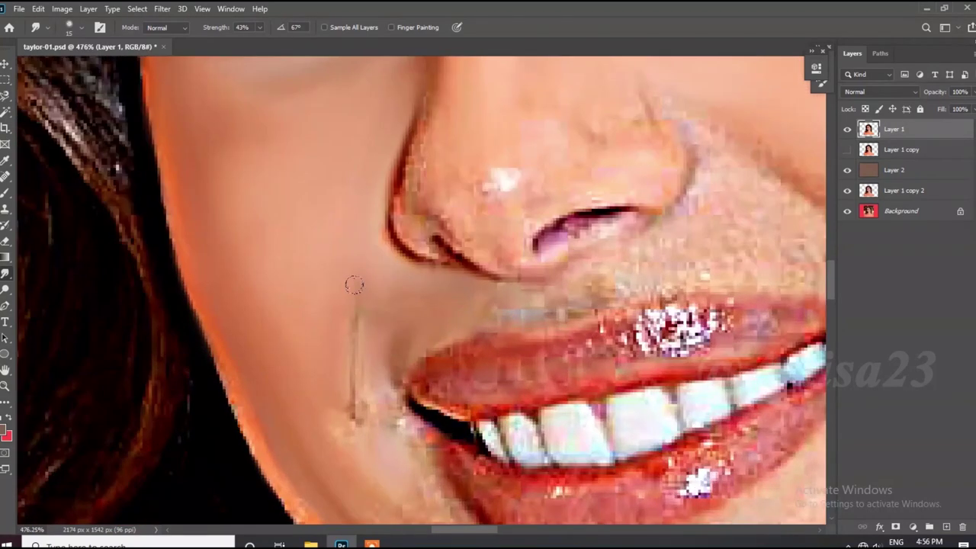
scroll(374, 423, "down", 1)
scroll(359, 382, "up", 1)
scroll(290, 321, "down", 1)
scroll(259, 228, "up", 1)
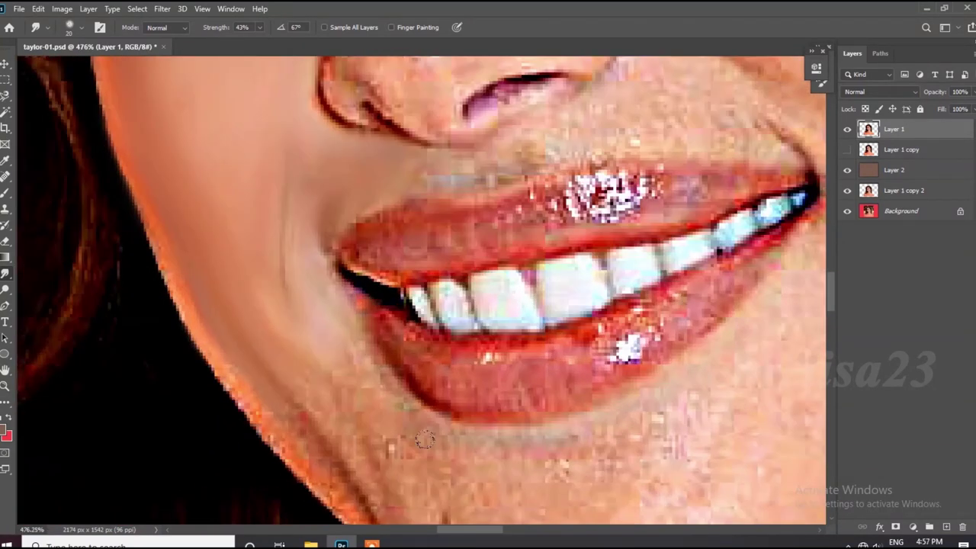
scroll(238, 155, "down", 1)
With a larger brush, soften the jawline, the skin below the lower lip and beside the chin.
key("]")
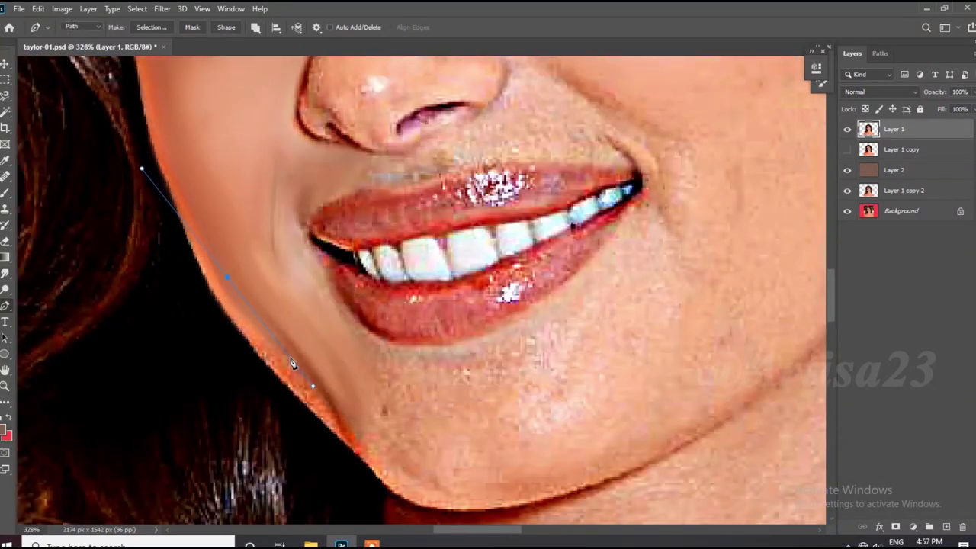
left_click_drag(249, 316, 374, 462)
left_click_drag(362, 340, 416, 420)
key("]")
left_click_drag(493, 376, 518, 383)
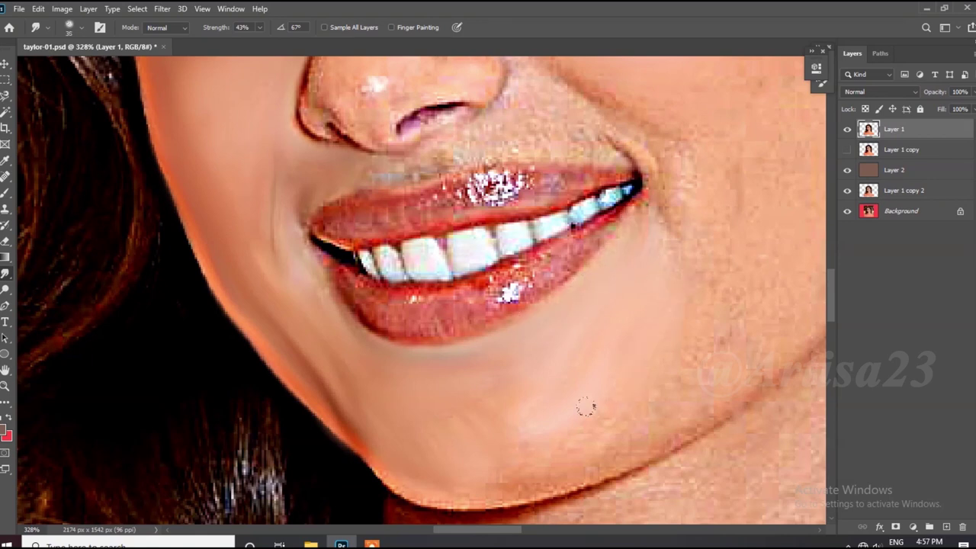
left_click_drag(396, 480, 651, 424)
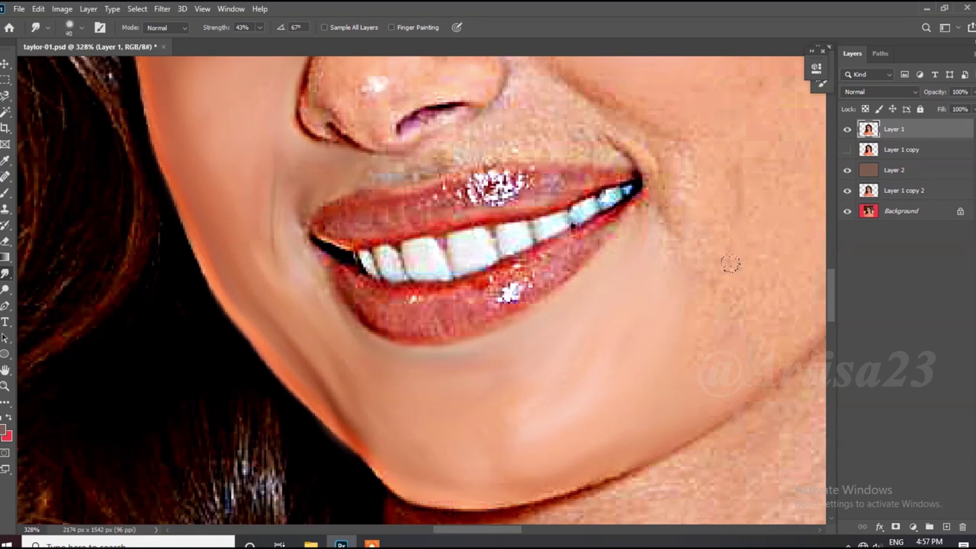
left_click_drag(731, 263, 594, 341)
Smooth the left edge of the nose.
scroll(584, 193, "down", 1)
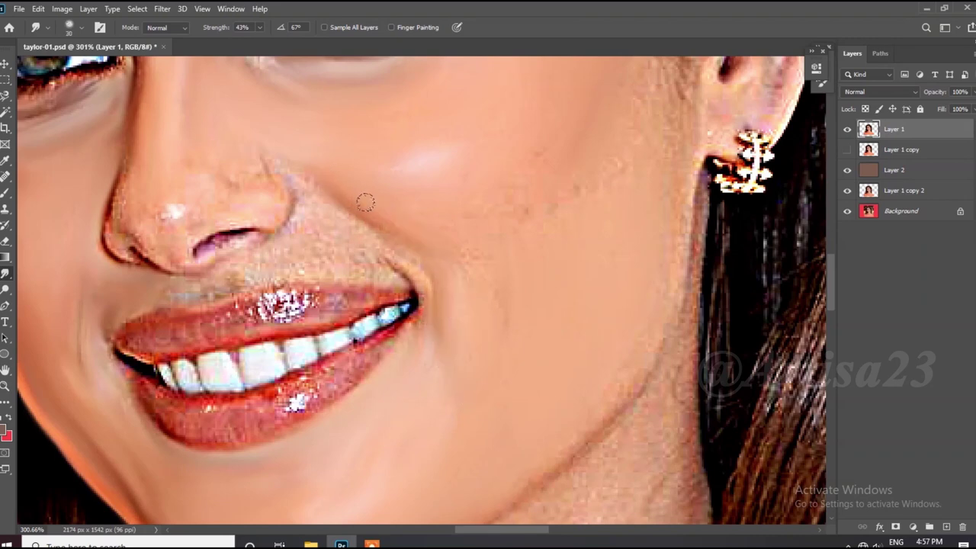
scroll(593, 308, "down", 1)
scroll(567, 130, "down", 1)
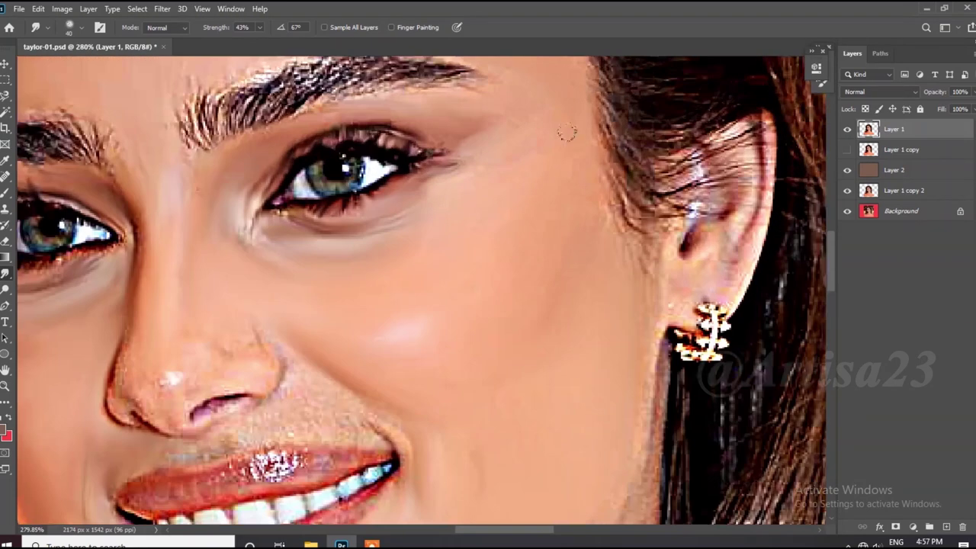
scroll(554, 227, "down", 1)
scroll(473, 266, "up", 3)
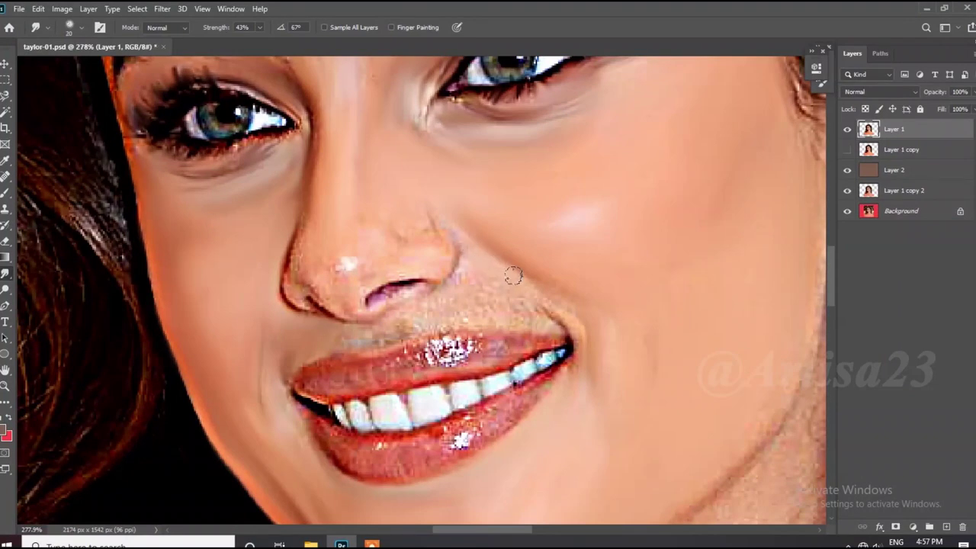
scroll(512, 276, "up", 2)
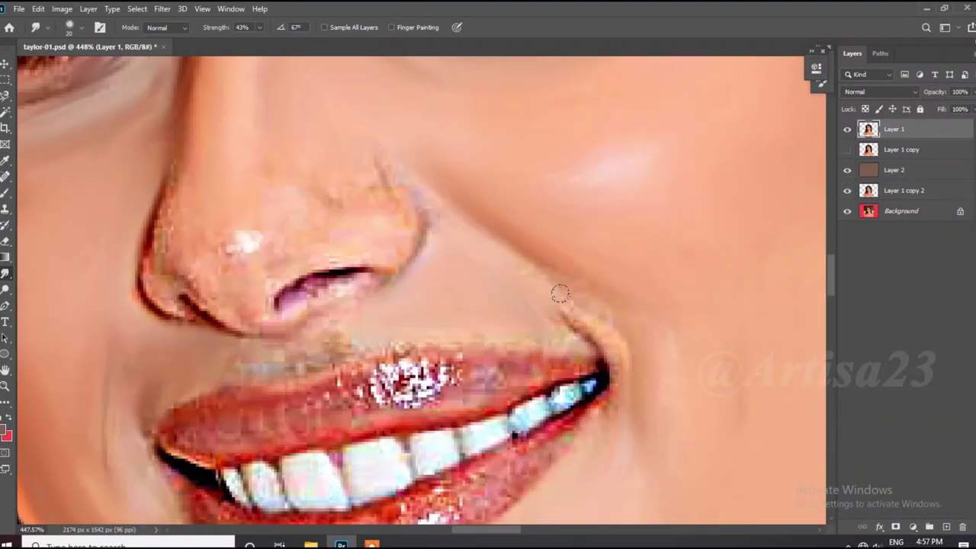
scroll(545, 254, "down", 1)
scroll(443, 212, "up", 1)
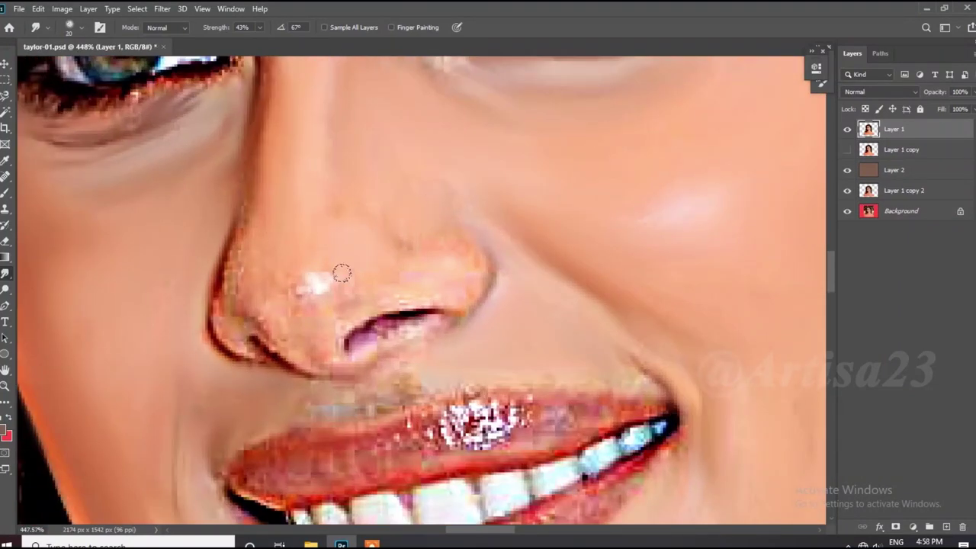
left_click_drag(273, 293, 300, 275)
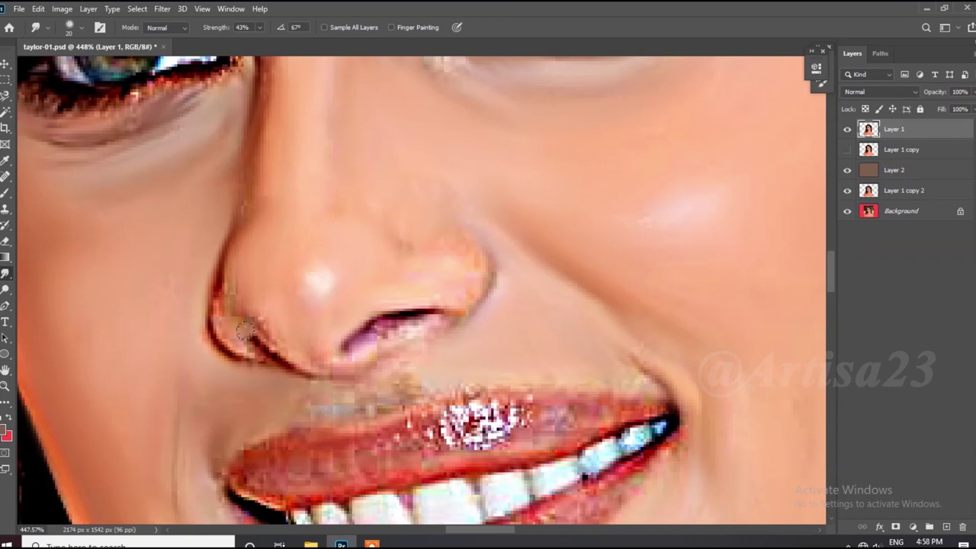
With a smaller brush, smooth the pale patch inside the nostril.
scroll(247, 347, "up", 1)
key("bracketleft")
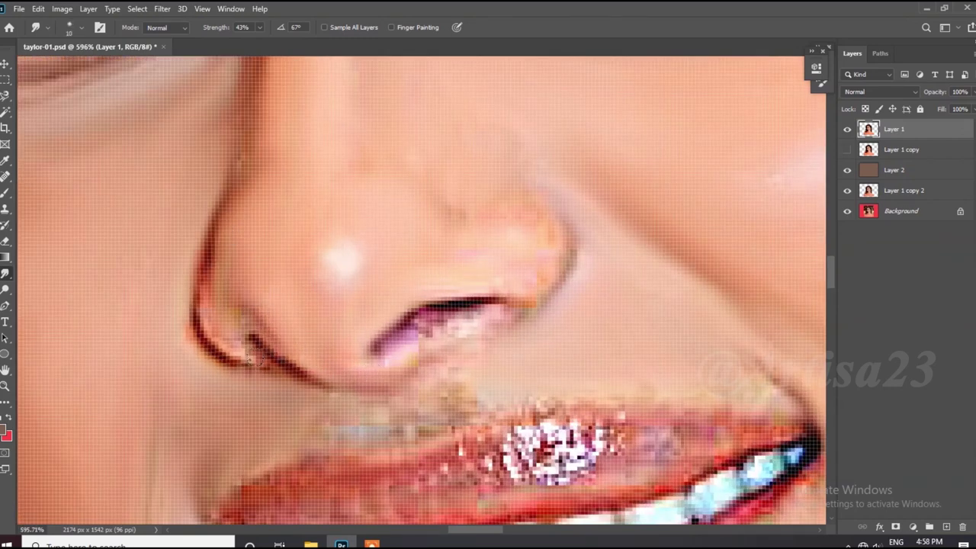
left_click_drag(434, 316, 448, 322)
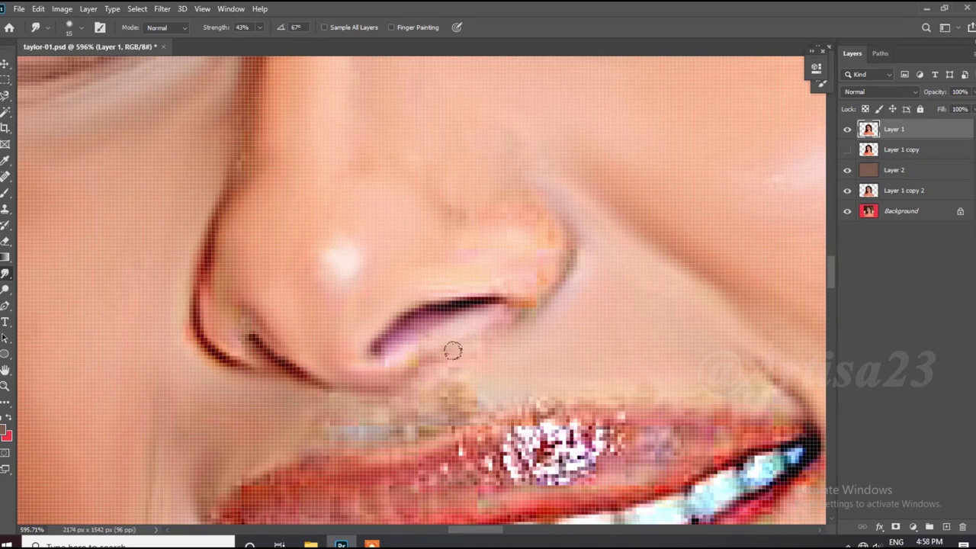
scroll(496, 214, "down", 3)
scroll(443, 290, "up", 2)
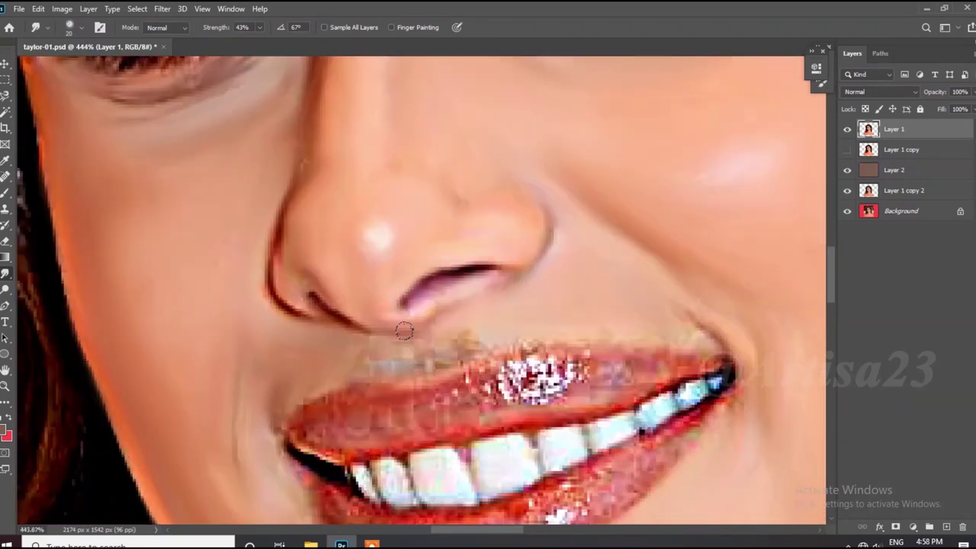
scroll(398, 351, "up", 1)
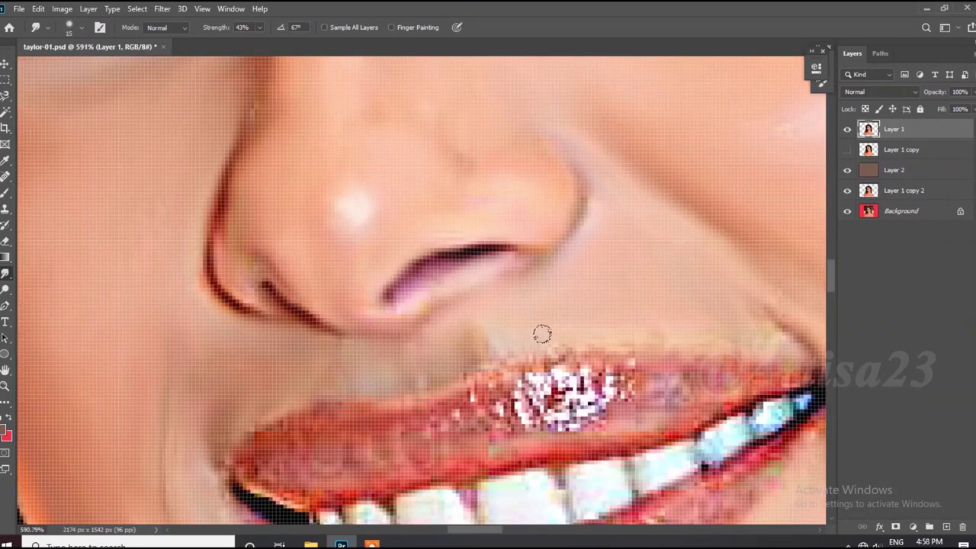
scroll(730, 294, "down", 2)
scroll(412, 301, "down", 1)
scroll(580, 252, "up", 2)
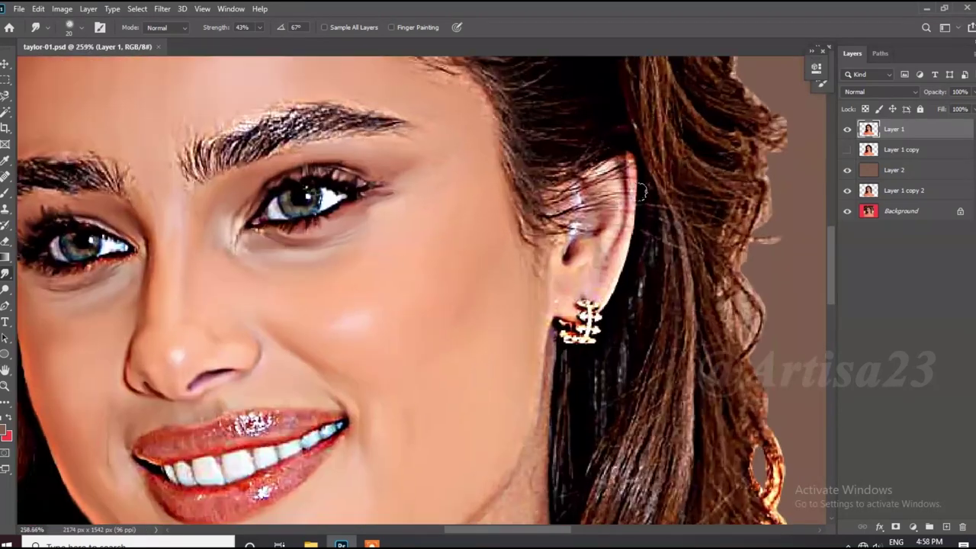
scroll(447, 283, "up", 1)
scroll(445, 412, "down", 1)
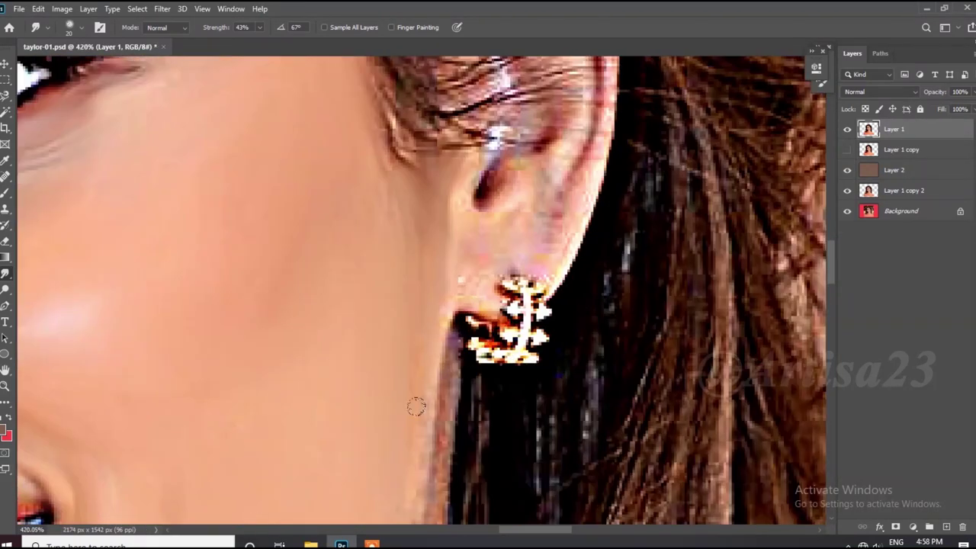
scroll(415, 404, "down", 1)
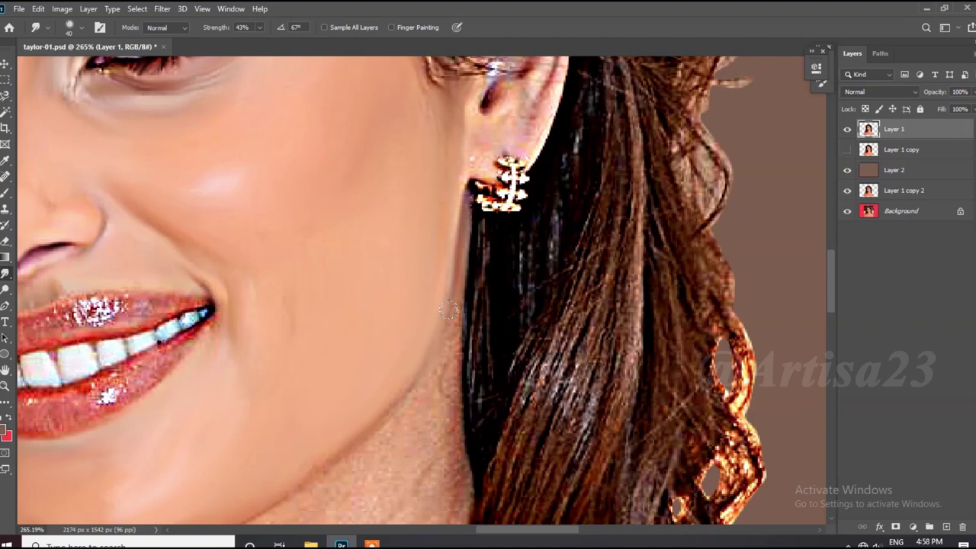
Smudge the skin between neck and jawline and down the neck, shrinking the brush for the necklace area.
scroll(386, 409, "down", 1)
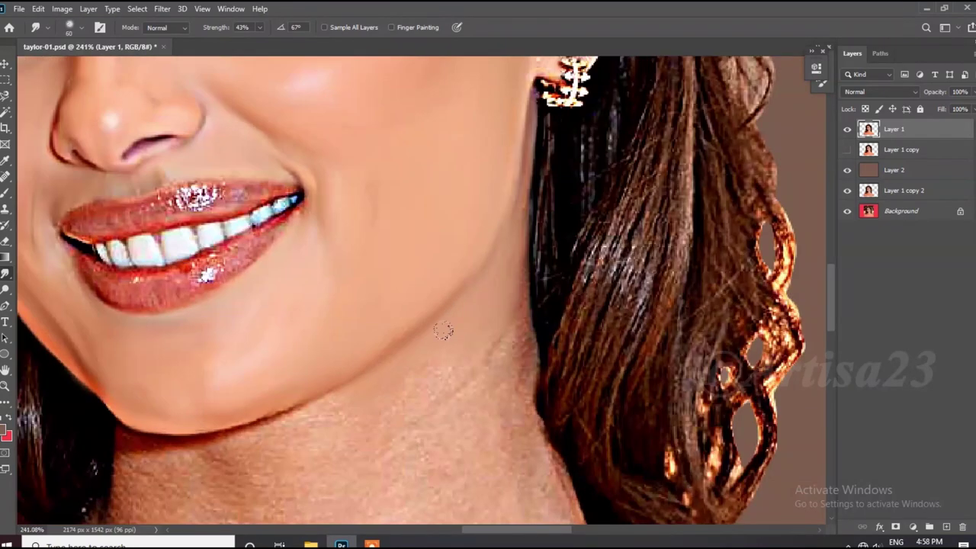
left_click_drag(491, 334, 343, 414)
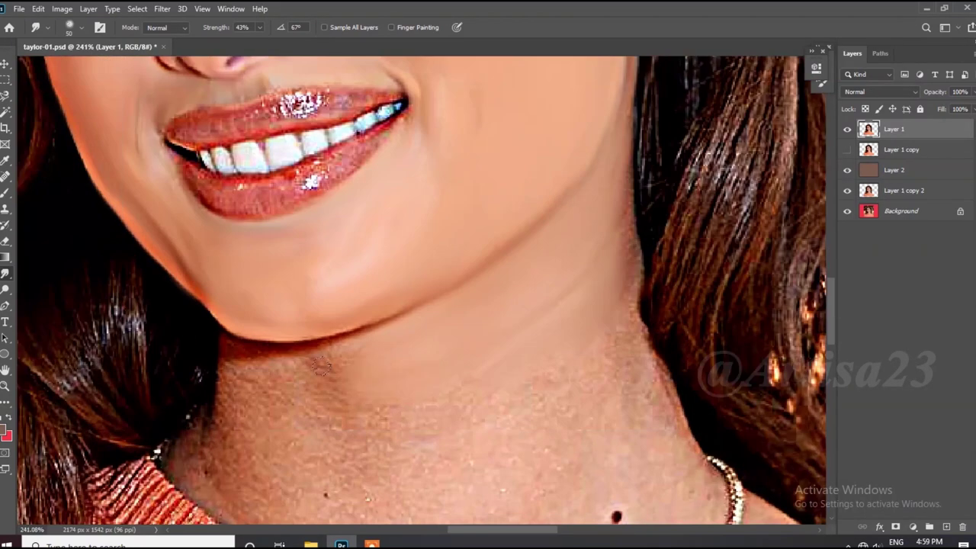
scroll(518, 368, "down", 1)
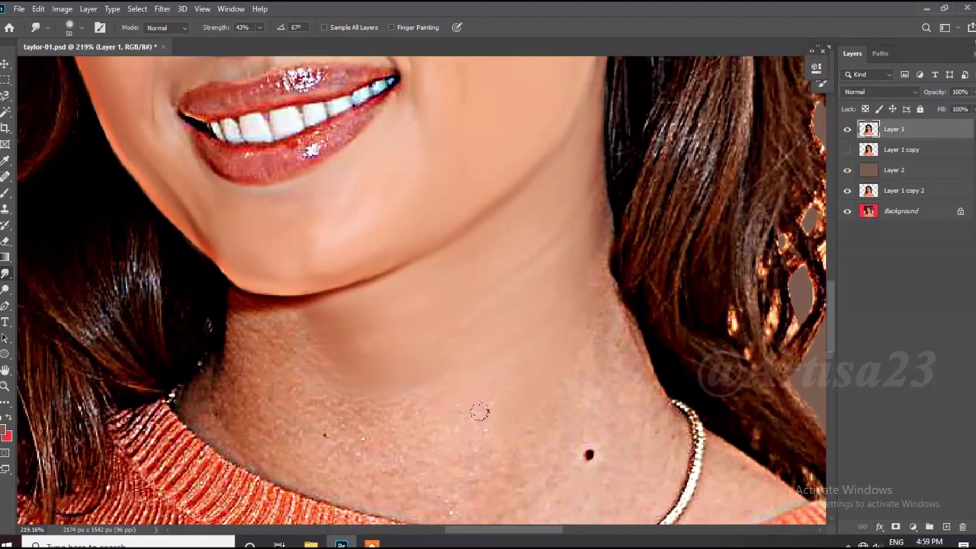
scroll(548, 347, "down", 1)
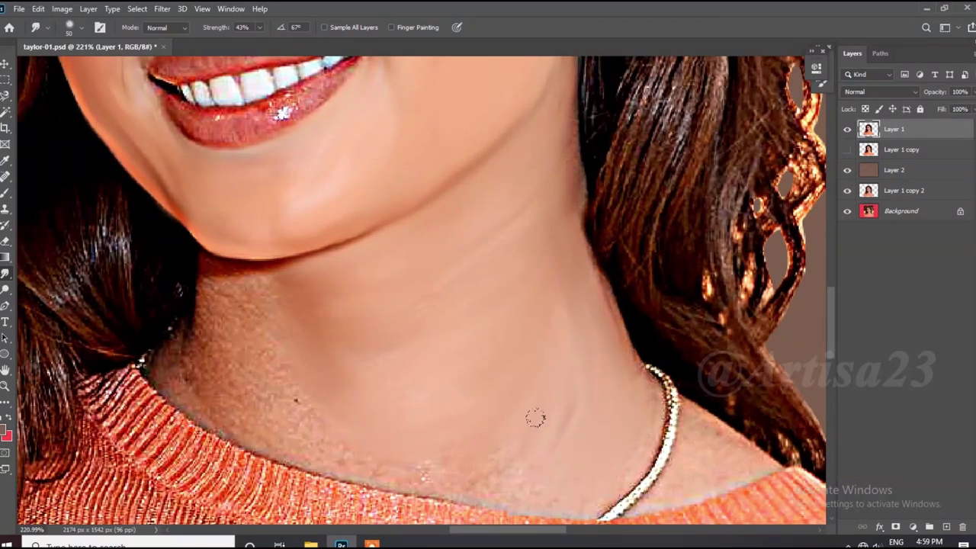
mouse_move(357, 443)
left_mouse_down()
mouse_move(227, 273)
mouse_move(246, 273)
left_mouse_up()
scroll(228, 272, "up", 4)
key("bracketleft")
key("bracketleft")
key("bracketleft")
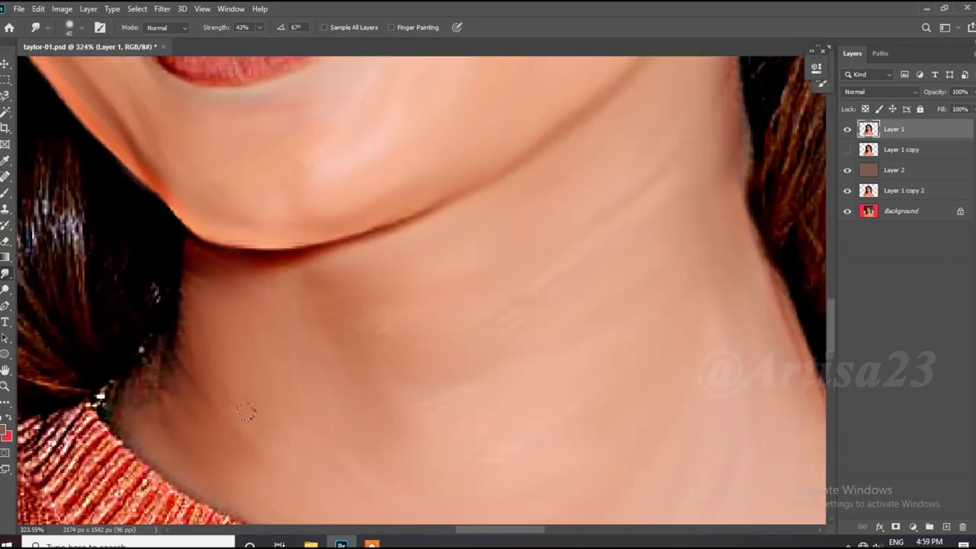
scroll(435, 384, "down", 5)
scroll(470, 407, "up", 2)
scroll(394, 280, "up", 3)
key("bracketleft")
key("bracketleft")
key("bracketleft")
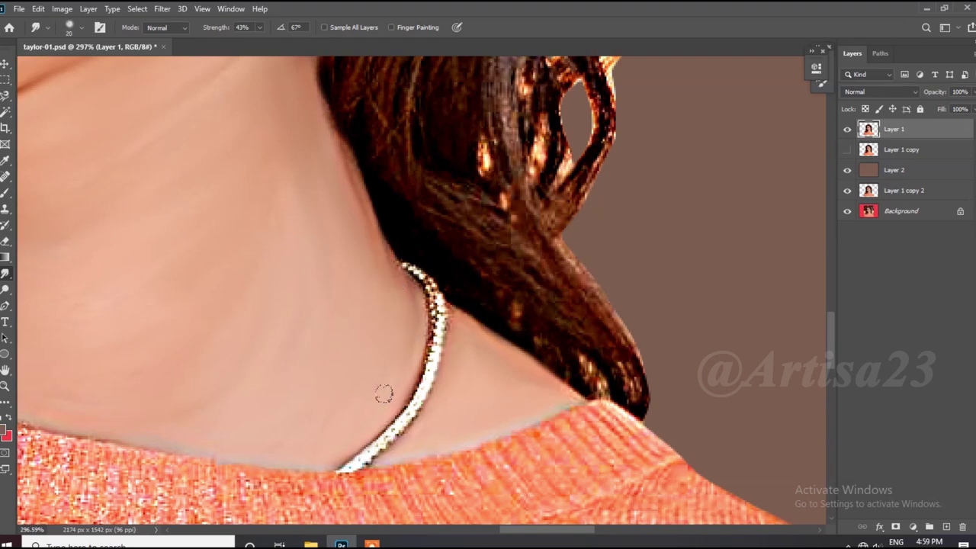
Smooth the ear skin, inner fold and earlobe with a small smudge brush.
scroll(384, 393, "down", 5)
scroll(410, 323, "down", 1)
scroll(268, 242, "up", 3)
scroll(490, 217, "up", 3)
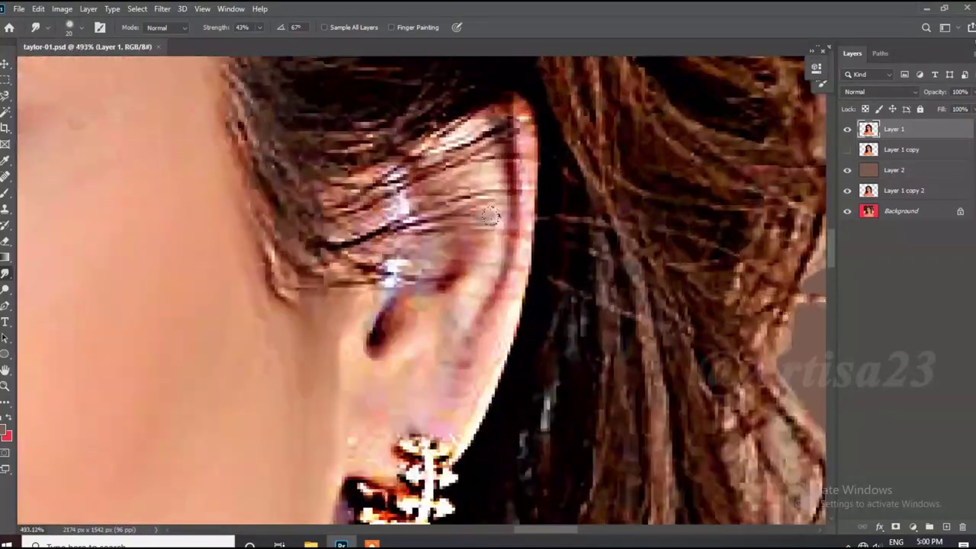
scroll(396, 370, "down", 1)
key("bracketleft")
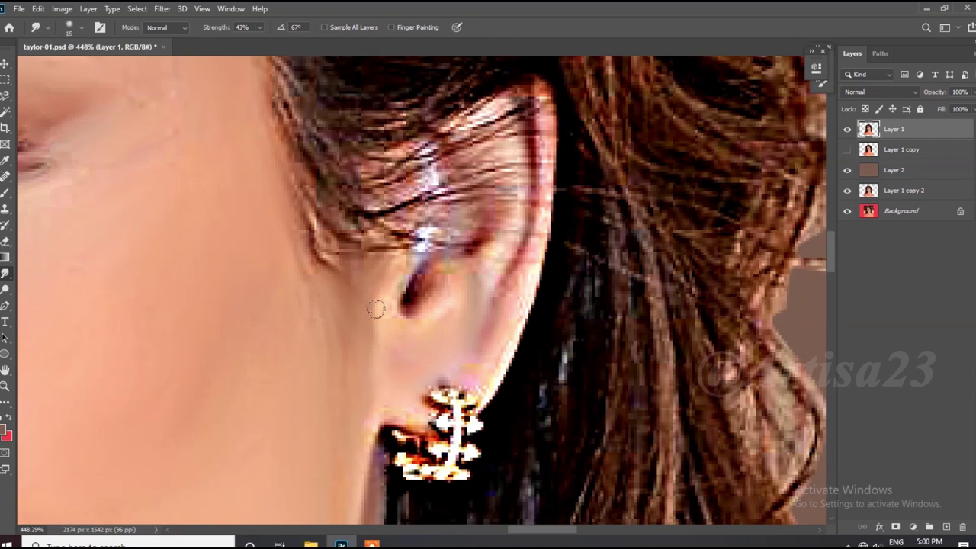
key("bracketright")
scroll(435, 213, "up", 1)
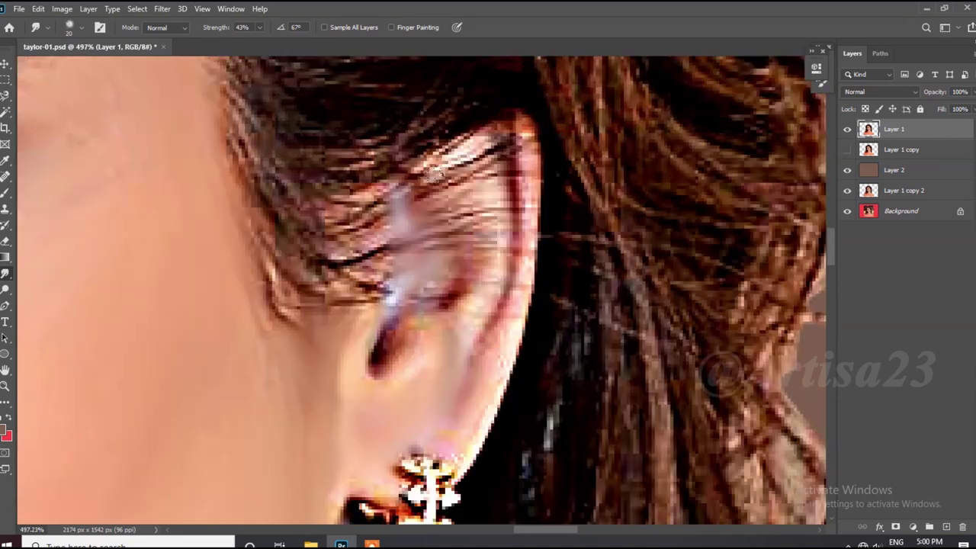
left_click_drag(446, 190, 465, 233)
left_click_drag(431, 297, 496, 259)
left_click_drag(496, 153, 503, 202)
scroll(497, 229, "down", 2)
With a larger brush, blend the ear into the hair edge above it.
key("bracketright")
key("bracketright")
mouse_move(408, 324)
left_mouse_down()
mouse_move(389, 244)
mouse_move(366, 202)
left_mouse_up()
left_click_drag(358, 286, 359, 218)
left_click_drag(408, 290, 339, 283)
key("bracketright")
scroll(381, 290, "down", 3)
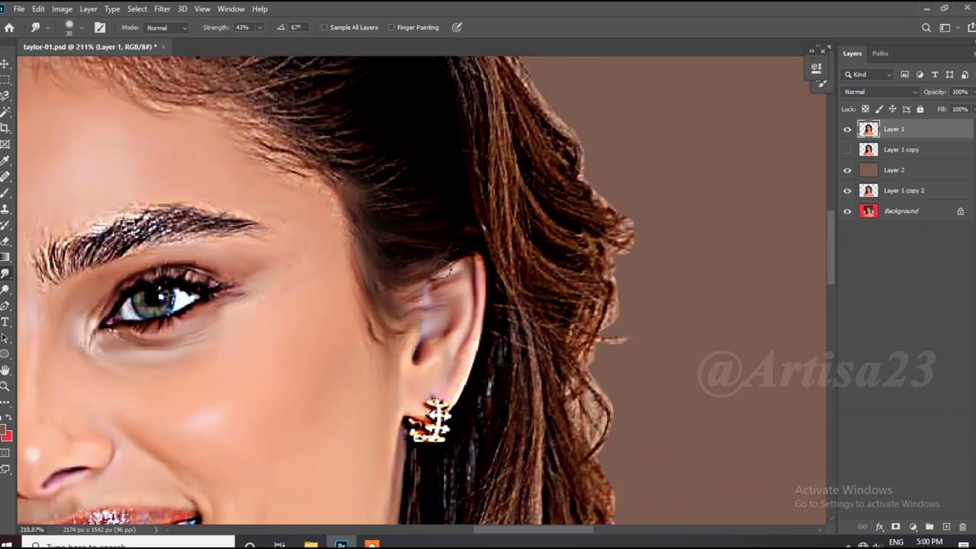
Smudge hair strands down into the forehead and across the crown with a larger brush.
scroll(444, 268, "up", 2)
key("bracketright")
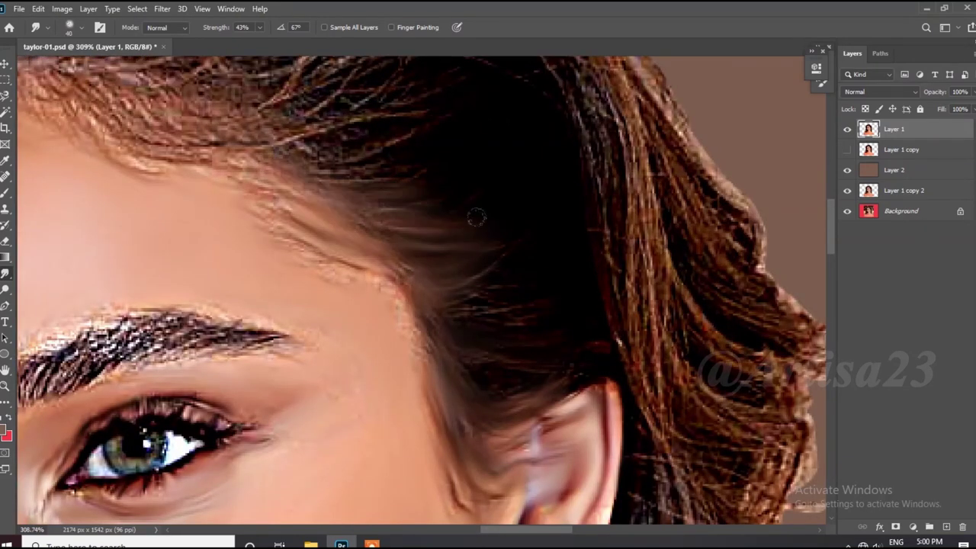
scroll(464, 333, "down", 1)
scroll(271, 223, "up", 1)
left_click_drag(270, 223, 550, 345)
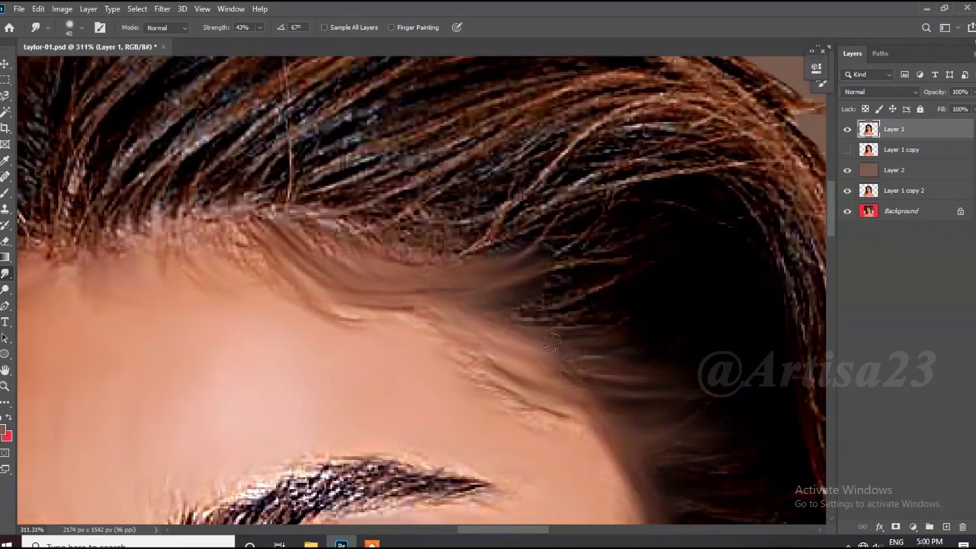
key("bracketright")
key("bracketright")
key("bracketright")
scroll(450, 214, "down", 2)
mouse_move(351, 205)
left_mouse_down()
mouse_move(458, 145)
mouse_move(638, 234)
left_mouse_up()
Smudge the top-left hair and smooth the strands across the top of the head.
key("bracketleft")
key("bracketleft")
key("bracketleft")
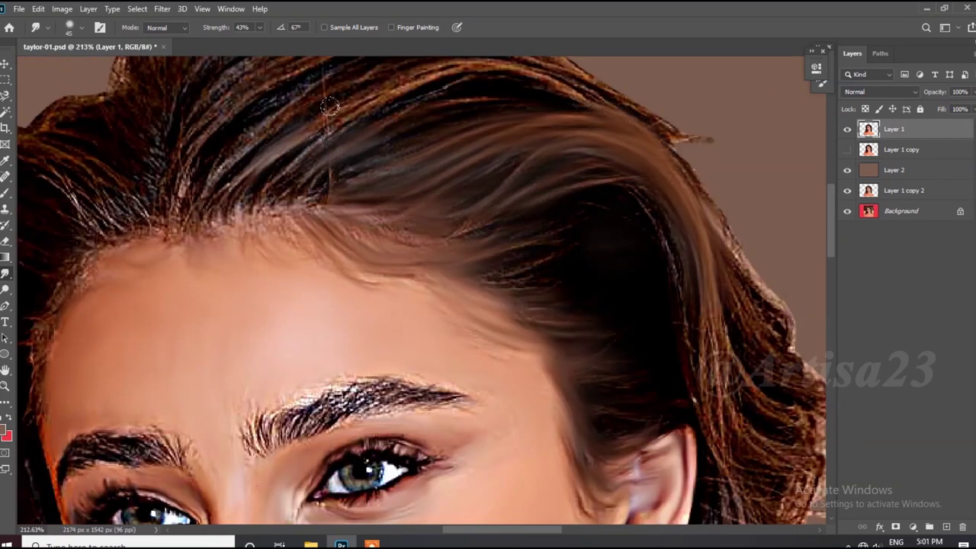
scroll(183, 171, "down", 3)
mouse_move(329, 106)
left_mouse_down()
mouse_move(183, 171)
mouse_move(412, 126)
mouse_move(664, 221)
left_mouse_up()
scroll(162, 200, "up", 3)
key("bracketright")
key("bracketright")
key("bracketright")
left_click_drag(343, 153, 572, 199)
Blend the frizzy outline of the top hair into soft strands with a smaller brush.
key("bracketleft")
key("bracketleft")
scroll(324, 105, "up", 2)
left_click_drag(290, 221, 366, 164)
left_click_drag(221, 221, 435, 149)
left_click_drag(244, 133, 603, 198)
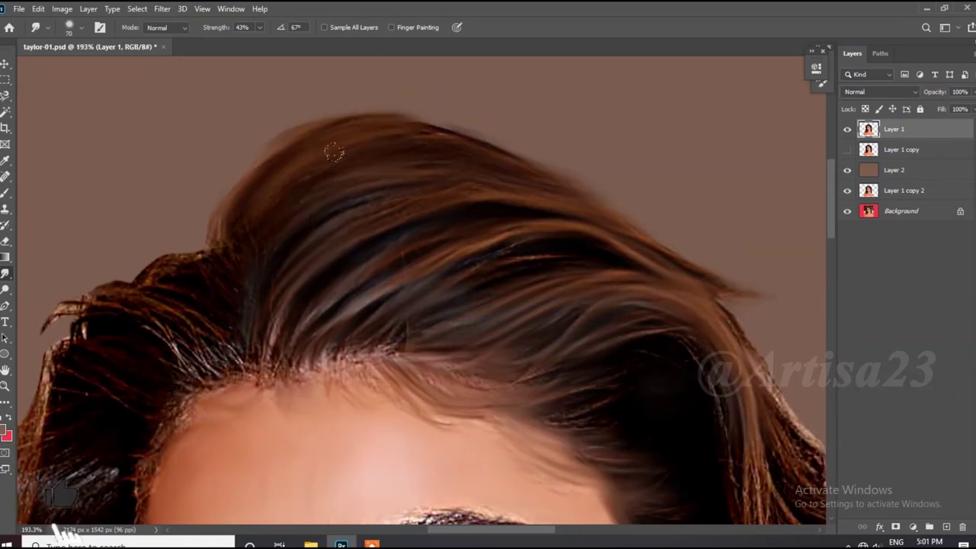
scroll(335, 153, "up", 3)
Smudge short strokes into the strands along the hairline.
key("bracketleft")
key("bracketleft")
key("bracketleft")
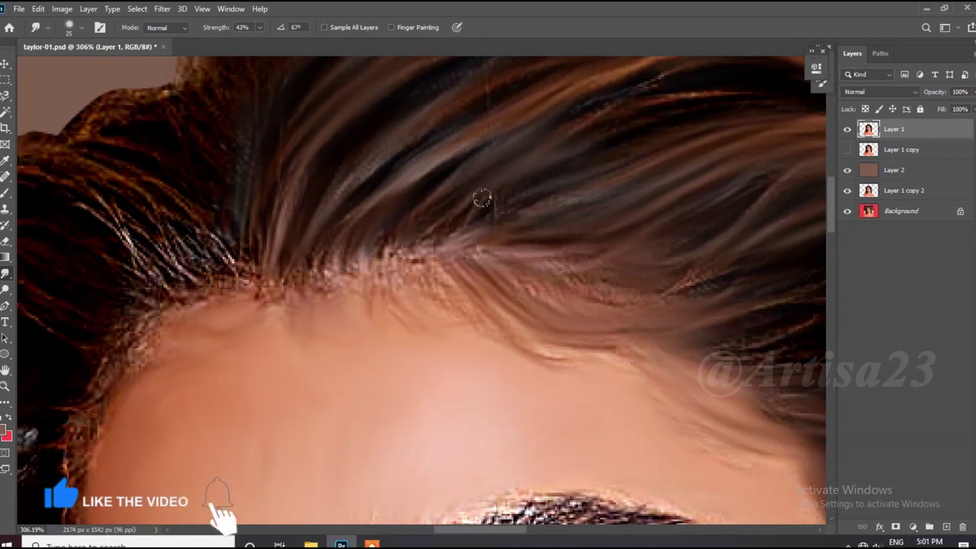
key("bracketright")
left_click_drag(229, 236, 381, 252)
mouse_move(286, 192)
left_mouse_down()
mouse_move(331, 240)
mouse_move(264, 233)
left_mouse_up()
scroll(275, 353, "down", 2)
scroll(275, 353, "up", 1)
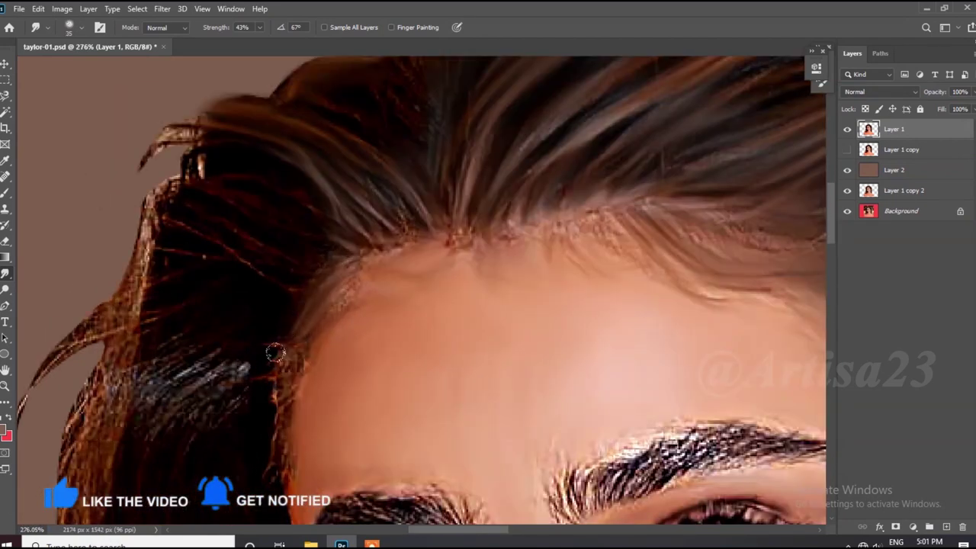
scroll(116, 267, "down", 2)
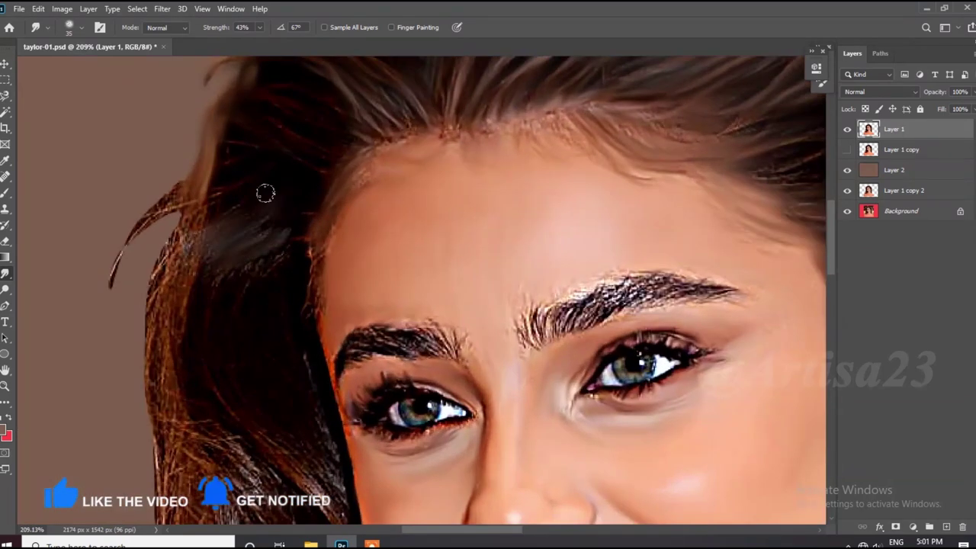
scroll(261, 240, "down", 2)
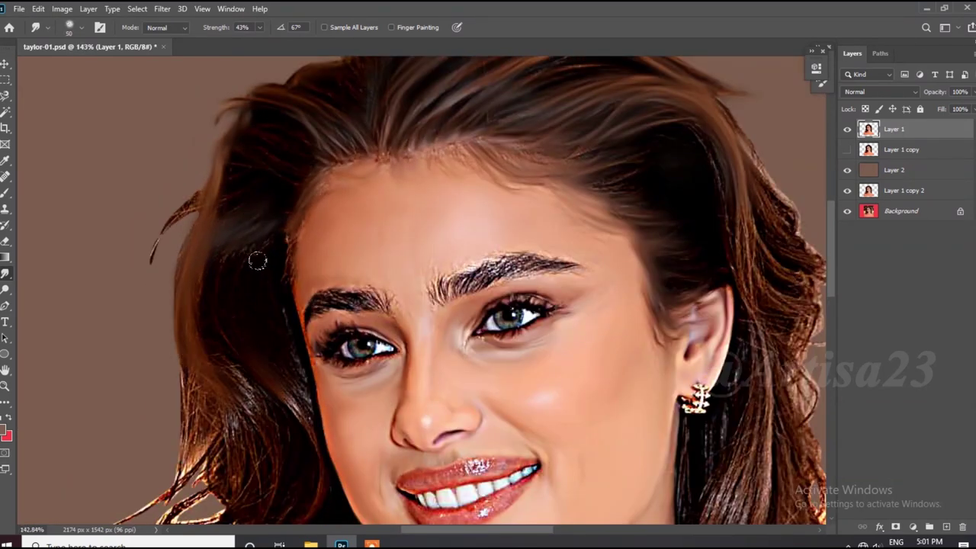
Smudge the hair beside the cheek, softening the bright curl into brown wisps.
scroll(278, 164, "up", 2)
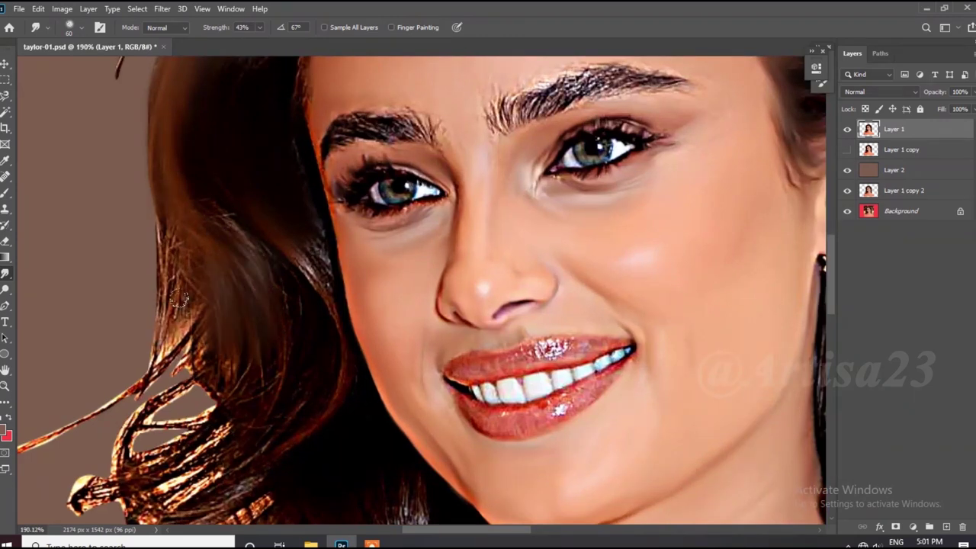
scroll(320, 226, "down", 1)
mouse_move(251, 358)
left_mouse_down()
mouse_move(185, 330)
mouse_move(252, 359)
mouse_move(183, 450)
left_mouse_up()
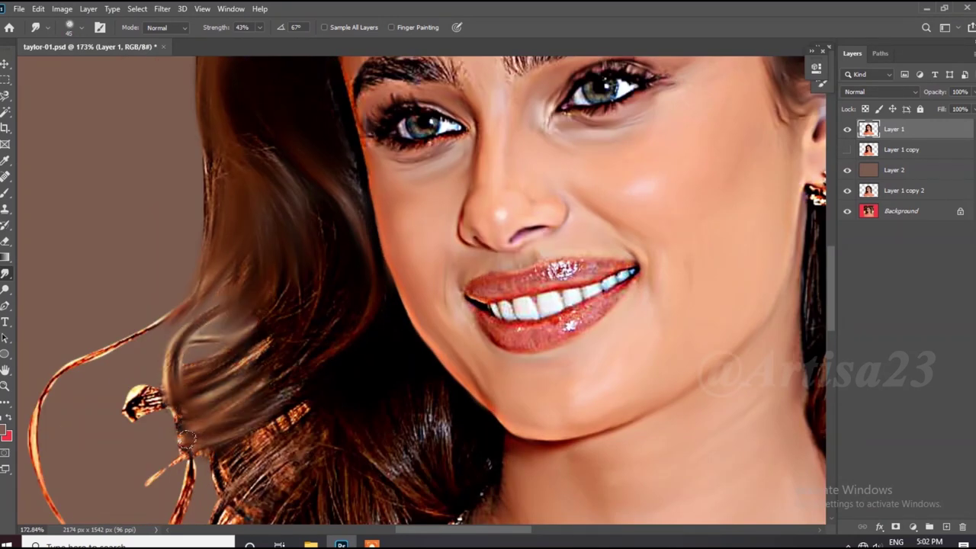
left_click_drag(191, 397, 114, 404)
scroll(234, 336, "down", 3)
left_click_drag(229, 343, 313, 320)
Streak the dark hair strands downward into soft wisps with a slightly larger brush.
key("bracketright")
scroll(233, 332, "up", 1)
left_click_drag(232, 332, 198, 366)
left_click_drag(290, 312, 289, 435)
mouse_move(343, 294)
left_mouse_down()
mouse_move(405, 343)
mouse_move(404, 458)
left_mouse_up()
mouse_move(328, 480)
left_mouse_down()
mouse_move(325, 357)
mouse_move(206, 412)
mouse_move(45, 420)
left_mouse_up()
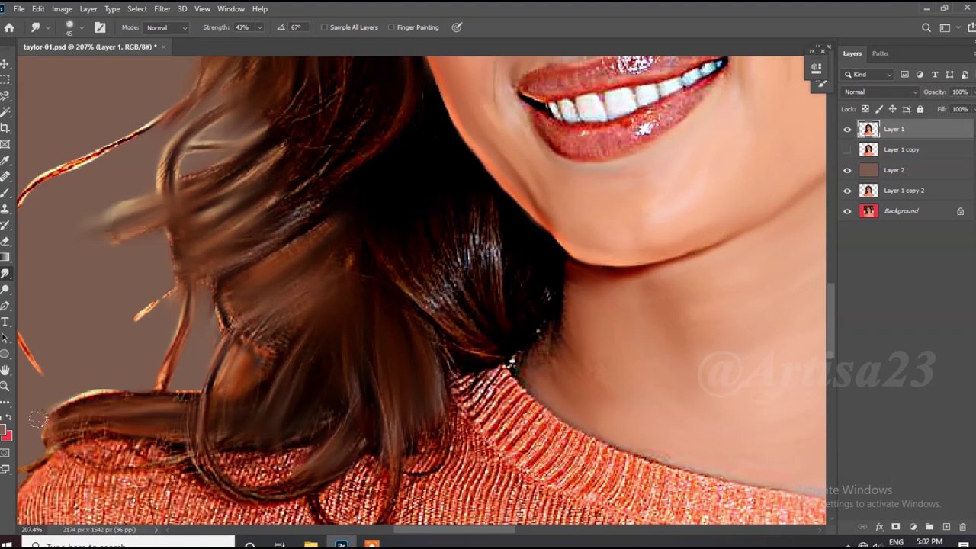
Smudge the hair strands resting on the shoulder.
key("bracketright")
left_click_drag(473, 332, 392, 257)
left_click_drag(480, 202, 477, 320)
scroll(477, 322, "down", 2)
Soften the upper-left hair wisps with a smaller brush.
key("bracketleft")
left_click_drag(289, 168, 183, 153)
left_click_drag(213, 122, 160, 252)
left_click_drag(229, 282, 175, 318)
scroll(243, 221, "down", 1)
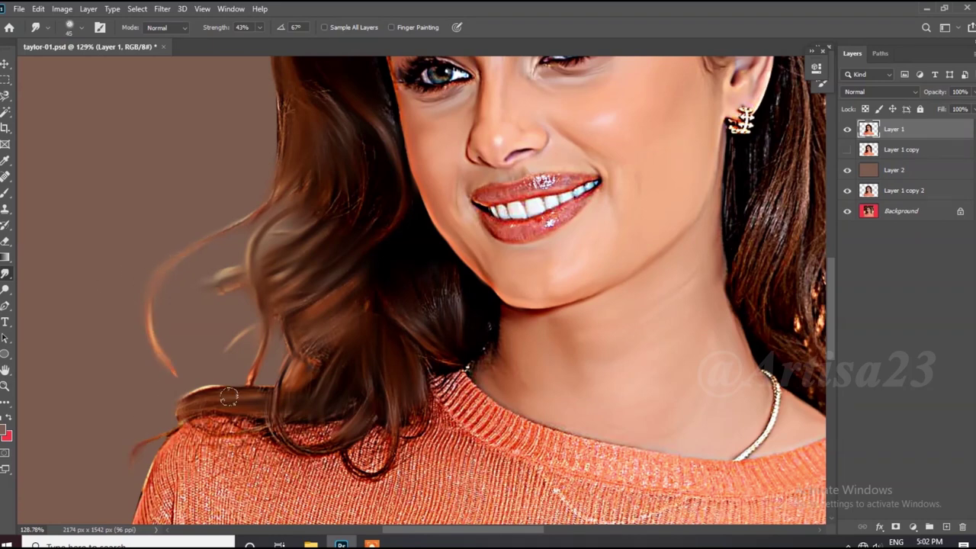
scroll(398, 323, "down", 2)
scroll(348, 218, "up", 2)
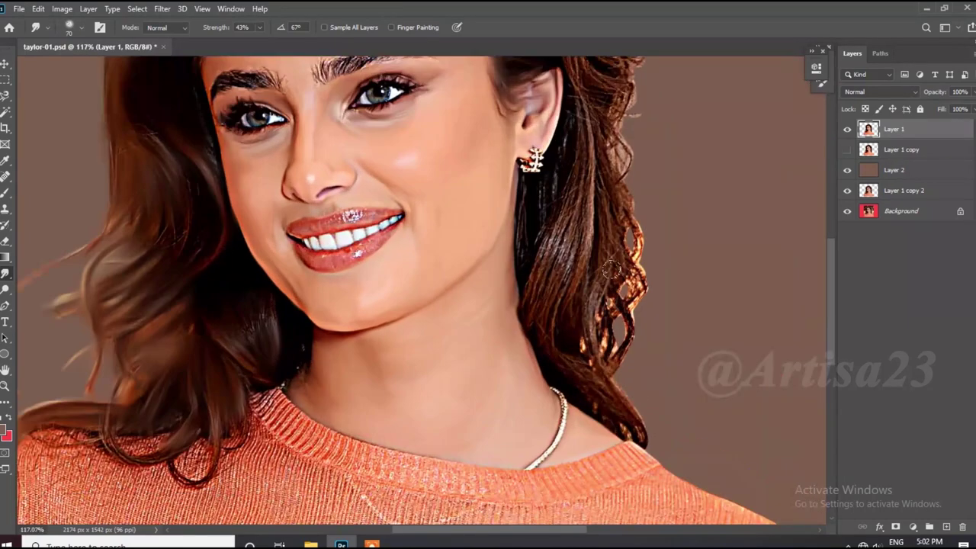
scroll(250, 381, "up", 2)
Smooth the right hair edge down to the earring and the hair just below it.
key("bracketleft")
key("bracketright")
key("bracketright")
key("bracketright")
mouse_move(457, 91)
left_mouse_down()
mouse_move(534, 229)
mouse_move(511, 259)
mouse_move(519, 343)
mouse_move(436, 378)
mouse_move(431, 439)
left_mouse_up()
left_click_drag(457, 396, 480, 481)
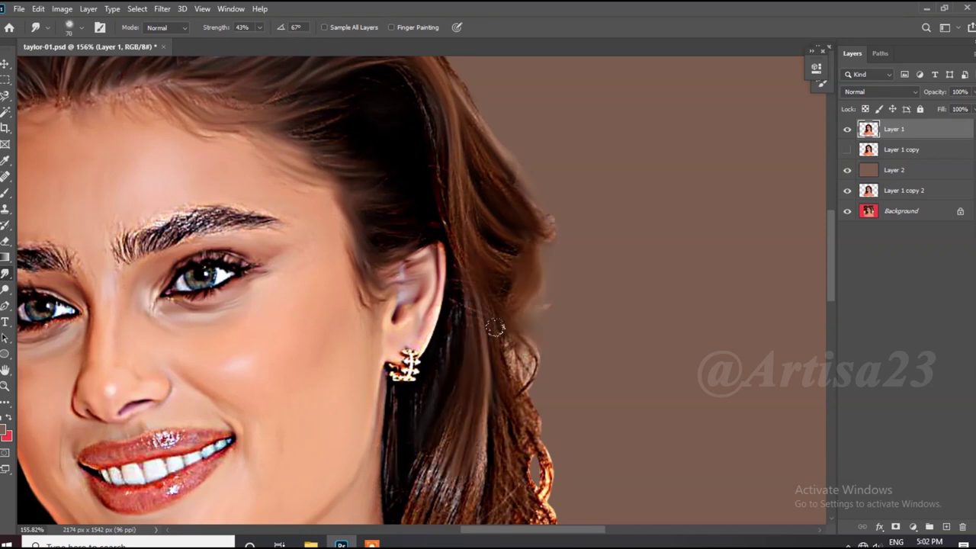
left_click_drag(496, 328, 526, 435)
scroll(496, 328, "down", 2)
scroll(478, 307, "up", 2)
scroll(477, 307, "down", 2)
scroll(477, 307, "up", 2)
Smudge the hair strands below the earring and along the neck with a smaller brush.
key("bracketleft")
mouse_move(518, 305)
left_mouse_down()
mouse_move(488, 397)
mouse_move(457, 285)
mouse_move(380, 213)
mouse_move(372, 404)
left_mouse_up()
key("bracketleft")
left_click_drag(380, 348, 416, 480)
scroll(412, 435, "down", 2)
scroll(412, 434, "up", 2)
key("bracketleft")
mouse_move(410, 414)
left_mouse_down()
mouse_move(423, 328)
mouse_move(458, 251)
left_mouse_up()
scroll(441, 229, "down", 2)
scroll(427, 267, "up", 1)
Blend the light and dark eyebrow hairs into smooth painted streaks with a ~20 px brush.
scroll(457, 259, "down", 3)
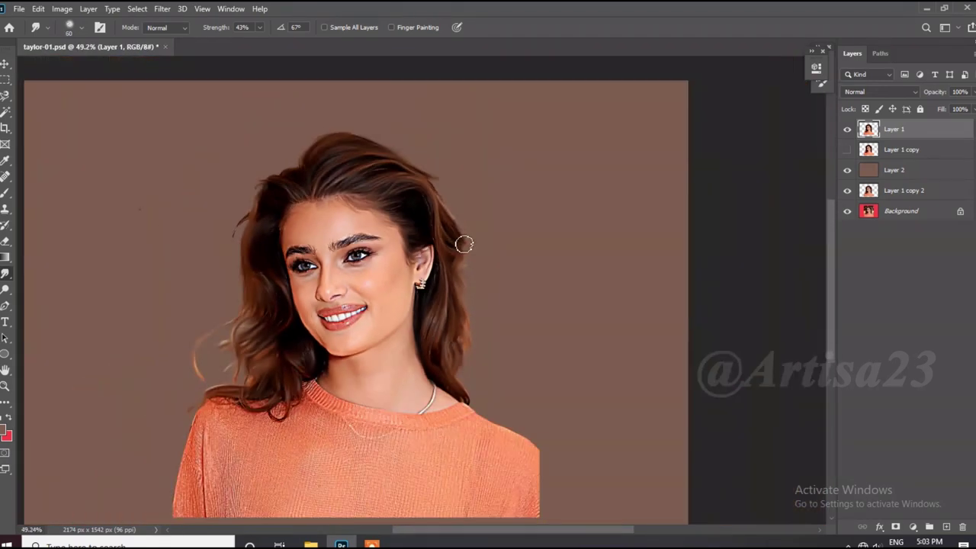
scroll(351, 245, "up", 1)
scroll(351, 246, "up", 2)
scroll(351, 246, "up", 2)
key("bracketleft")
key("bracketleft")
key("bracketleft")
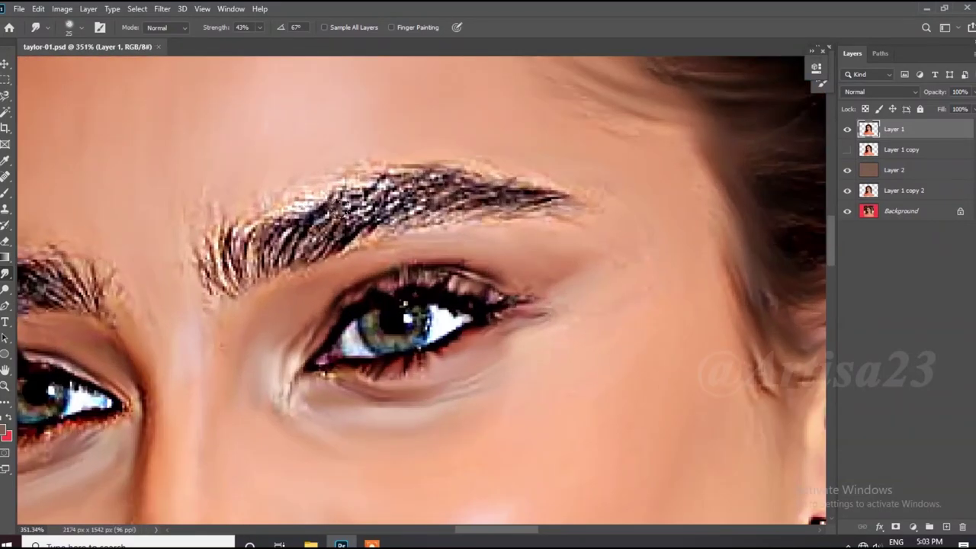
key("bracketright")
mouse_move(307, 252)
left_mouse_down()
mouse_move(266, 262)
mouse_move(263, 212)
left_mouse_up()
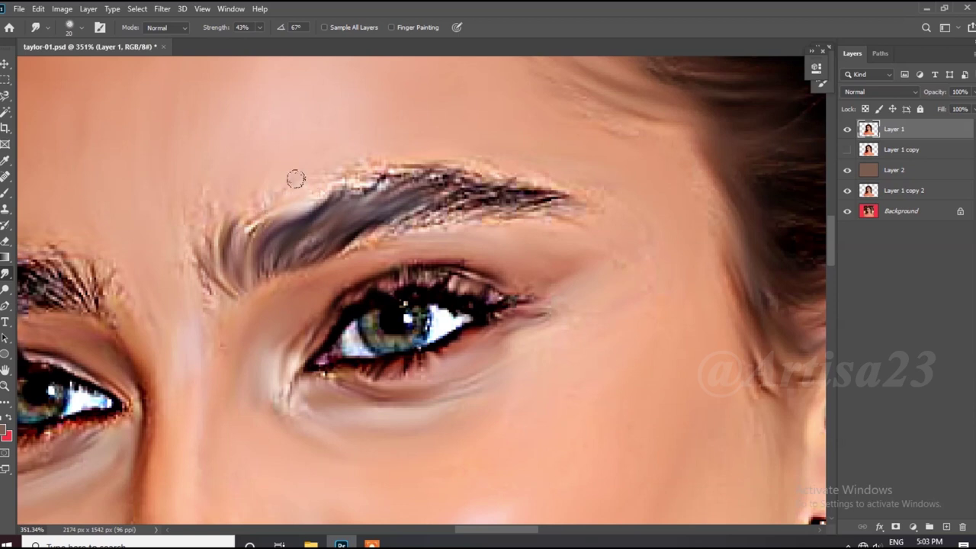
left_click_drag(344, 182, 382, 174)
key("bracketright")
mouse_move(473, 187)
left_mouse_down()
mouse_move(556, 197)
mouse_move(463, 165)
left_mouse_up()
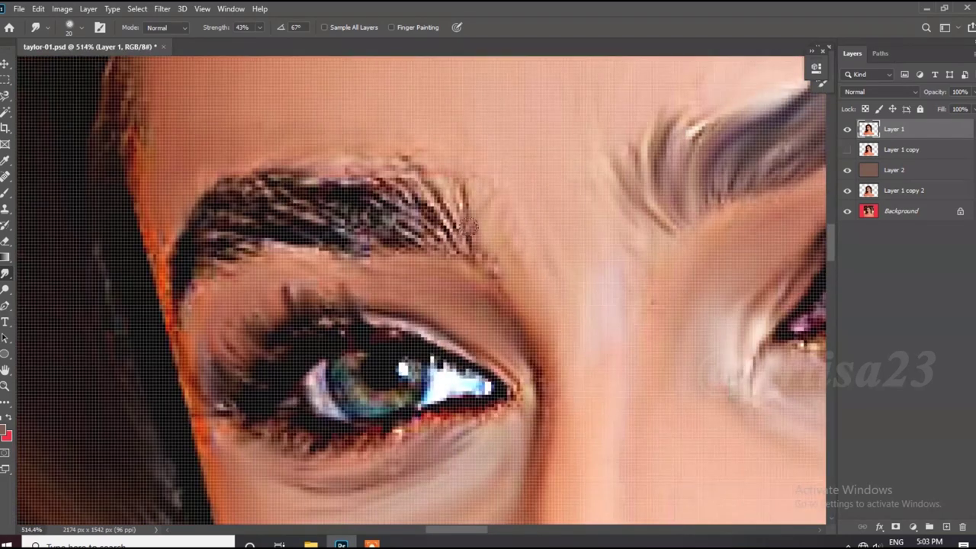
mouse_move(468, 227)
left_mouse_down()
mouse_move(412, 207)
mouse_move(321, 199)
mouse_move(174, 254)
left_mouse_up()
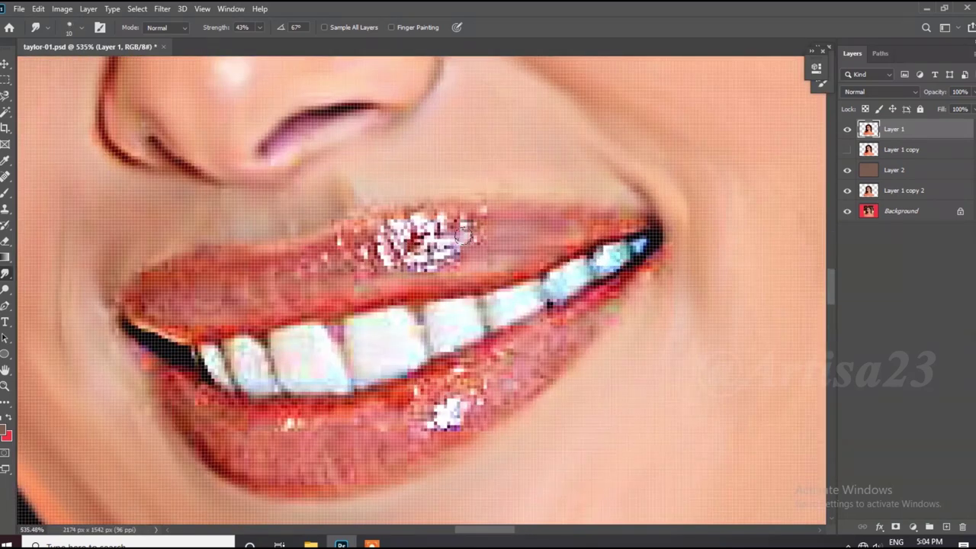
Soften the glitter sparkles on the upper and lower lips.
left_click_drag(463, 234, 322, 238)
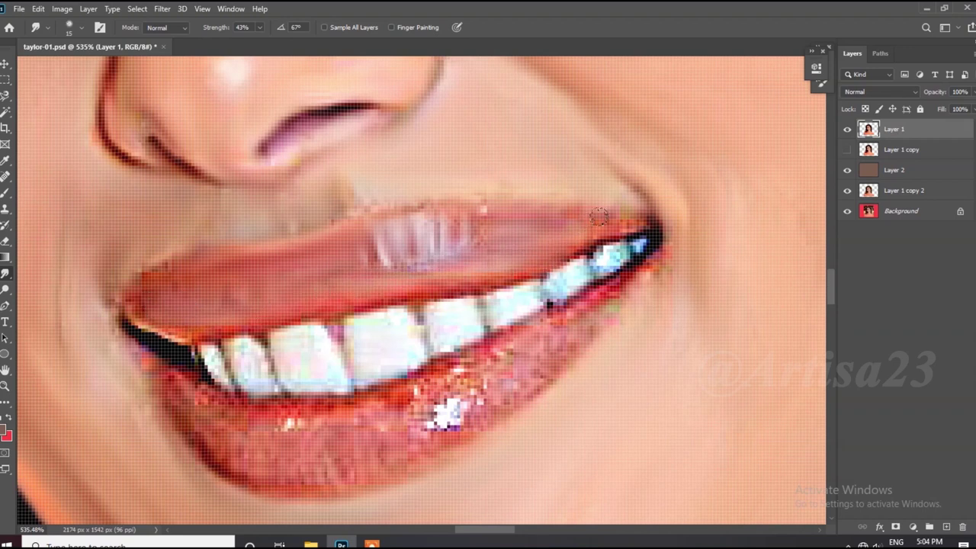
mouse_move(186, 387)
left_mouse_down()
mouse_move(336, 401)
mouse_move(618, 278)
left_mouse_up()
key("bracketleft")
left_click_drag(457, 398, 330, 455)
key("bracketright")
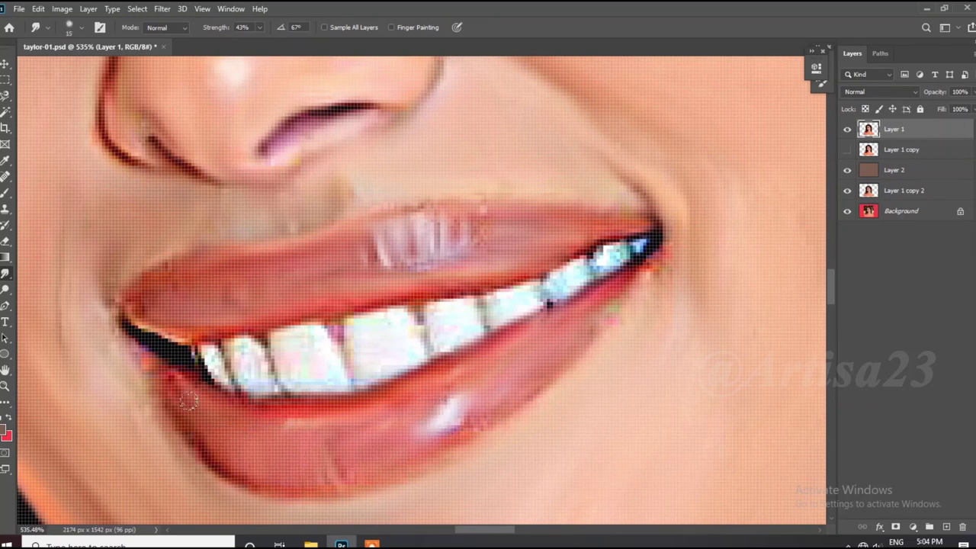
Smudge out the mottled colours on the left teeth and front tooth with a ~9 px brush.
scroll(508, 373, "down", 2)
scroll(301, 349, "up", 2)
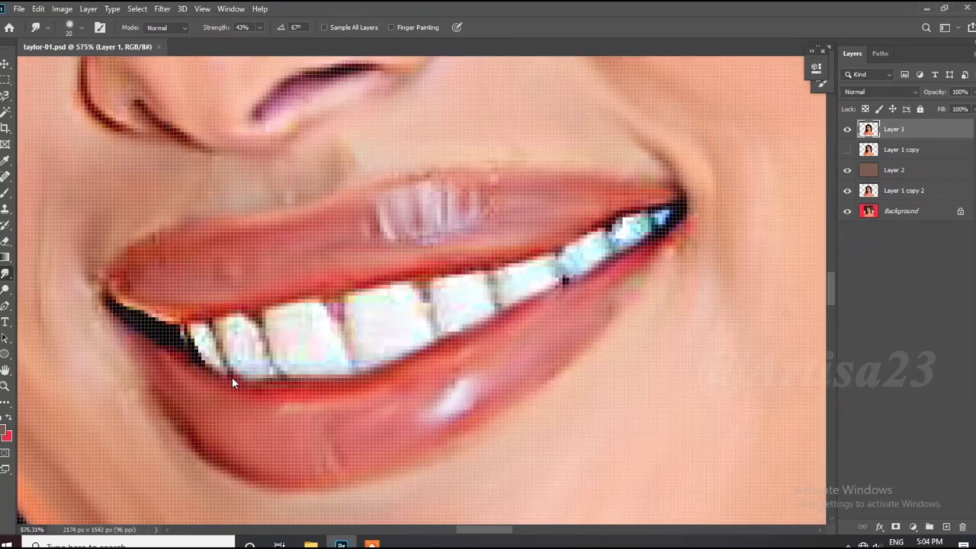
scroll(183, 323, "up", 2)
key("bracketleft")
key("bracketleft")
mouse_move(183, 323)
left_mouse_down()
mouse_move(205, 357)
mouse_move(232, 336)
left_mouse_up()
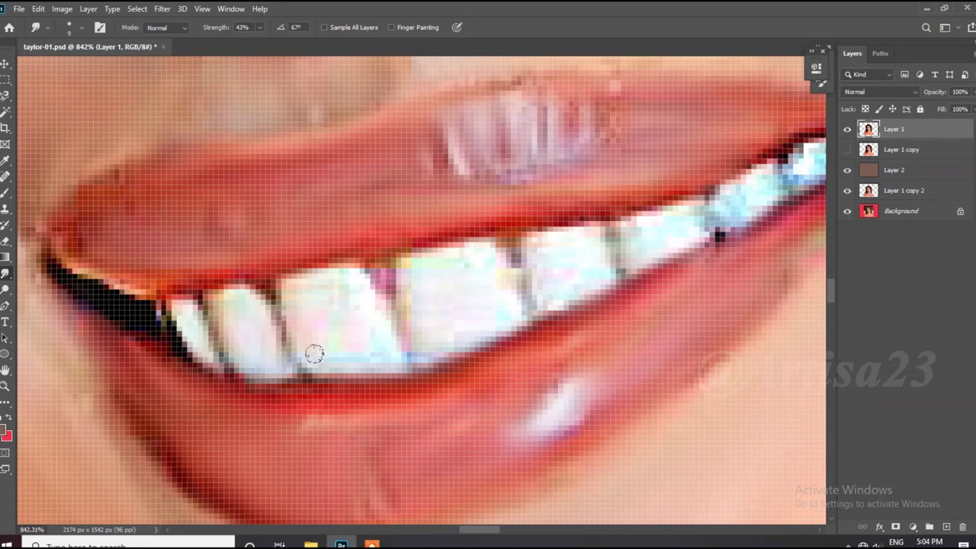
left_click_drag(416, 281, 506, 269)
scroll(570, 281, "down", 1)
scroll(576, 261, "up", 1)
key("bracketleft")
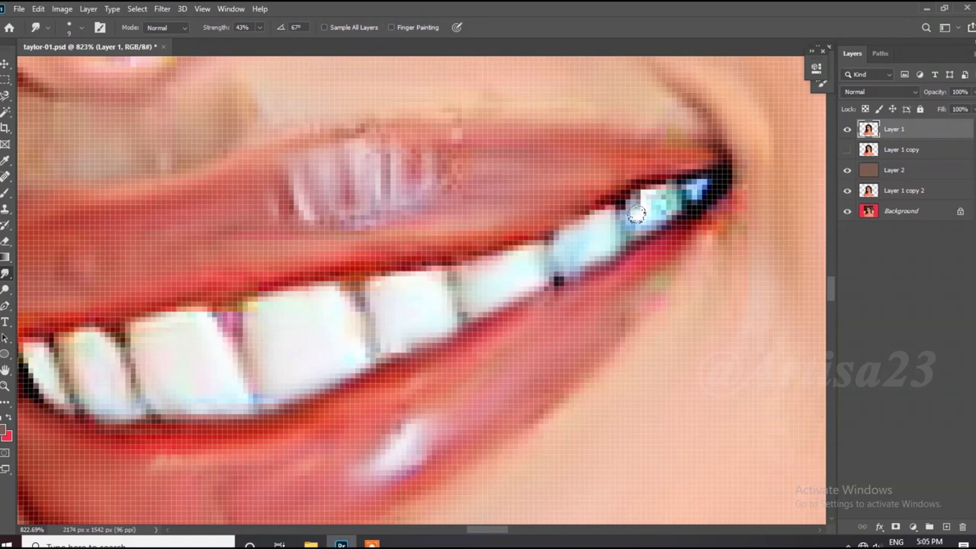
scroll(654, 206, "down", 3)
scroll(383, 289, "down", 3)
Save the portrait with Ctrl+S, then fade the sweater's bottom edge into the brown backdrop.
scroll(399, 272, "down", 2)
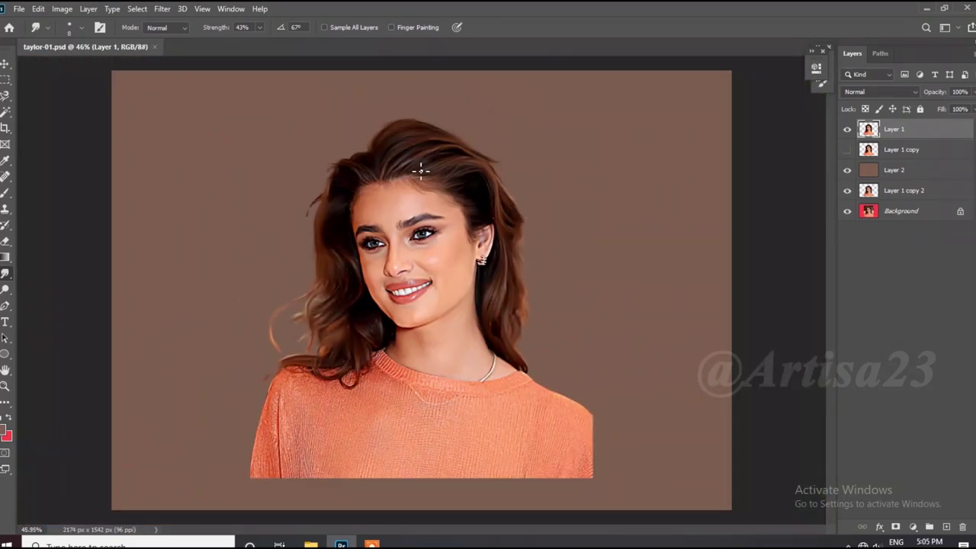
scroll(426, 234, "up", 5)
scroll(418, 252, "up", 3)
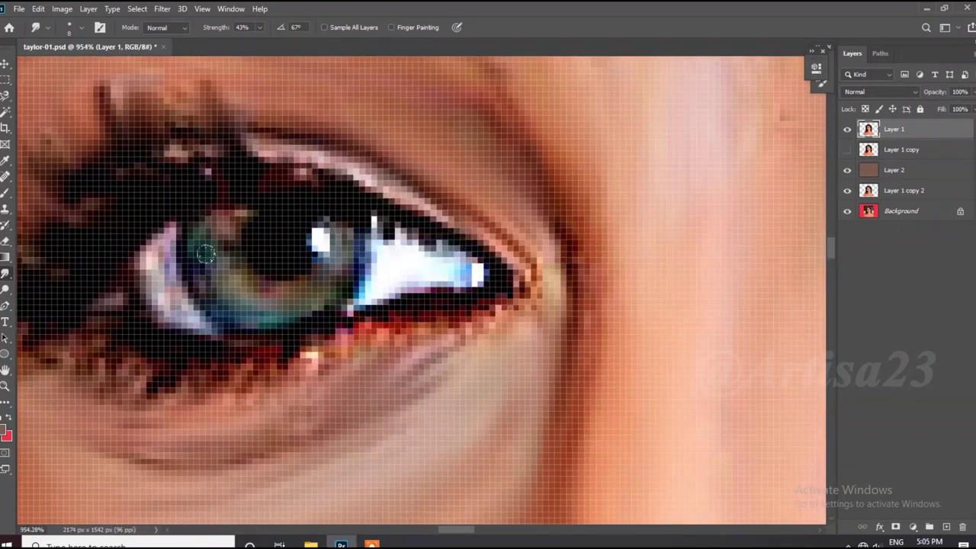
scroll(211, 354, "down", 1)
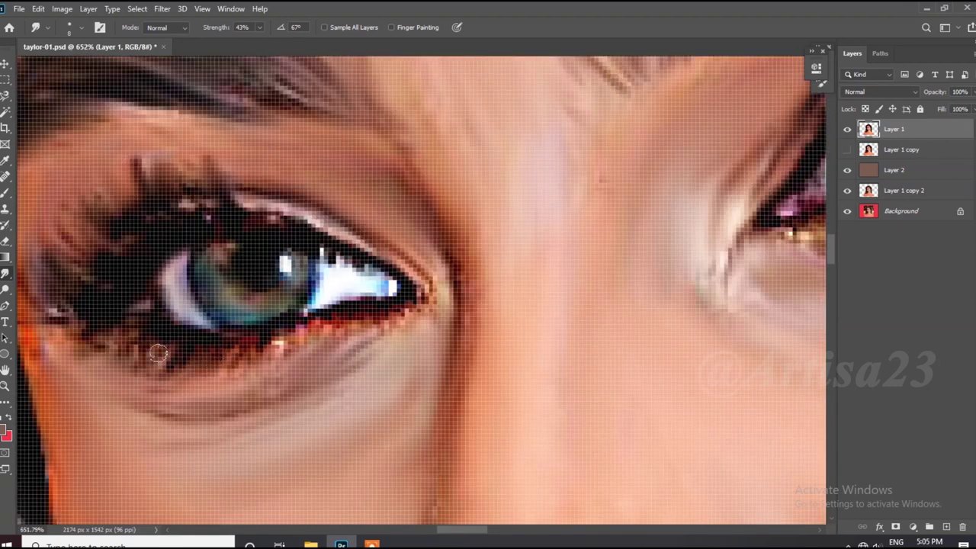
scroll(90, 336, "down", 3)
scroll(100, 350, "up", 3)
scroll(229, 328, "down", 3)
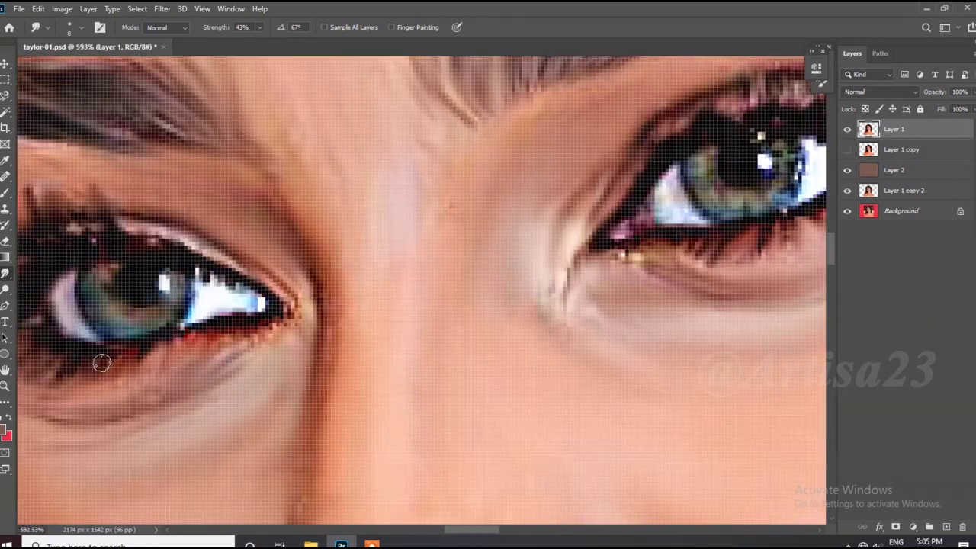
scroll(298, 320, "up", 3)
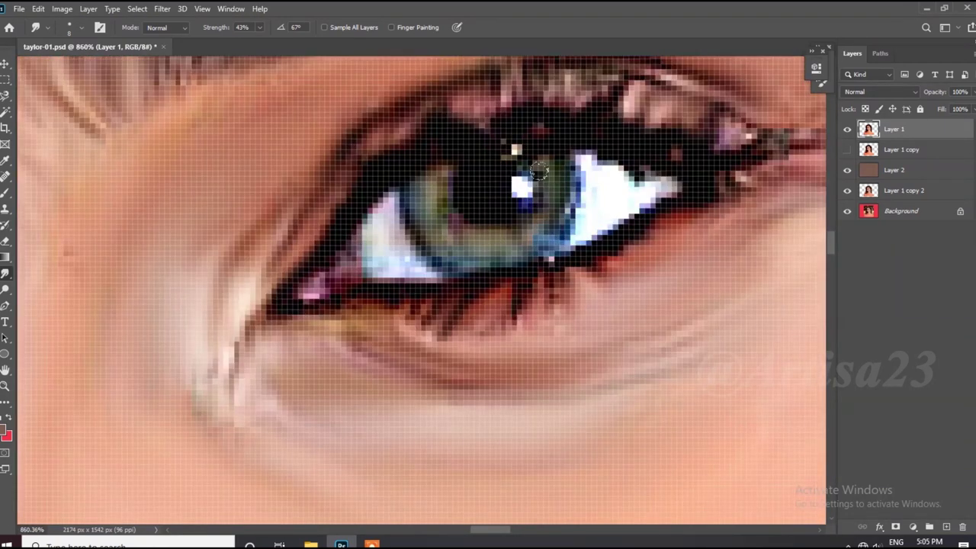
scroll(470, 225, "down", 10)
key("ctrl+s")
scroll(509, 374, "down", 1)
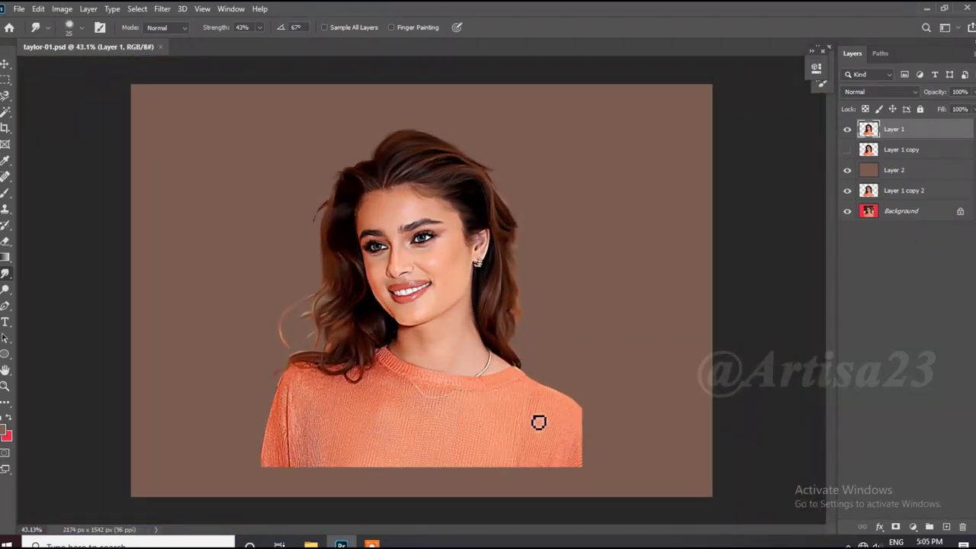
left_click_drag(498, 436, 276, 435)
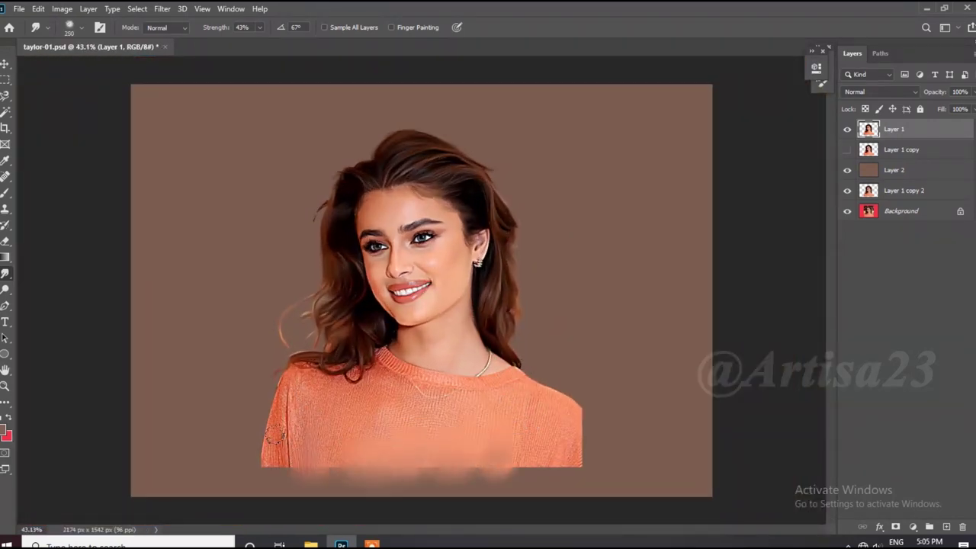
Smudge the sweater's bottom edge, left shoulder and chest with a smaller brush.
mouse_move(298, 469)
left_mouse_down()
mouse_move(396, 477)
mouse_move(516, 460)
mouse_move(580, 480)
left_mouse_up()
key("bracketleft")
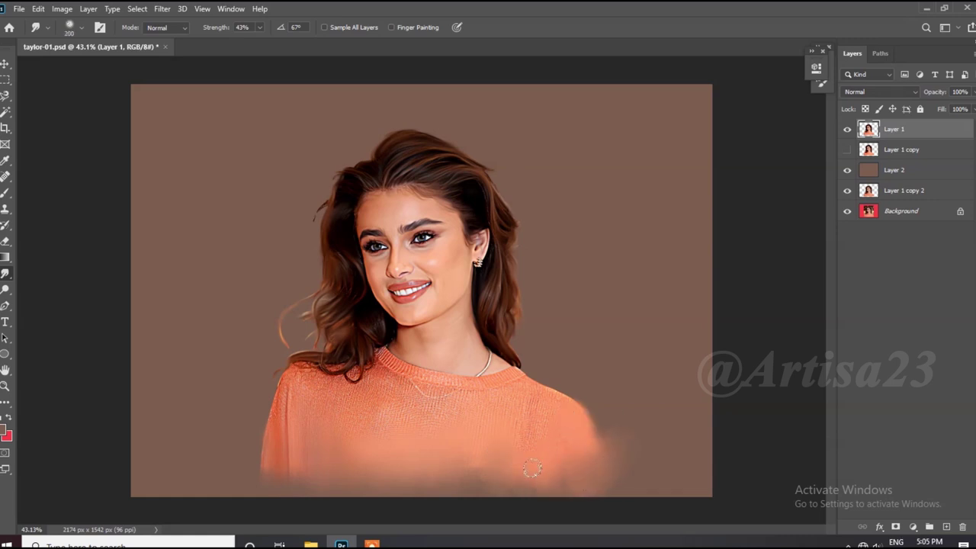
scroll(421, 387, "up", 5)
scroll(285, 341, "up", 2)
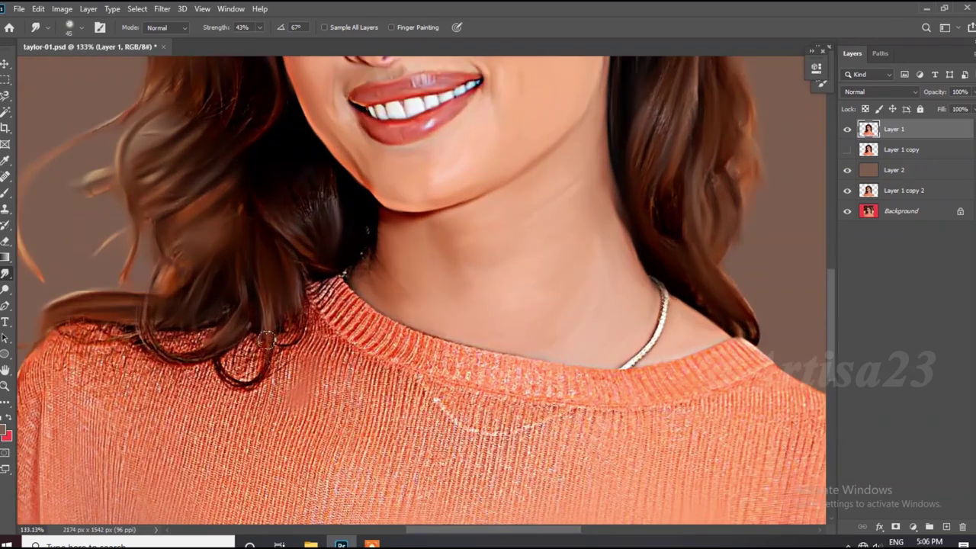
key("bracketleft")
key("bracketleft")
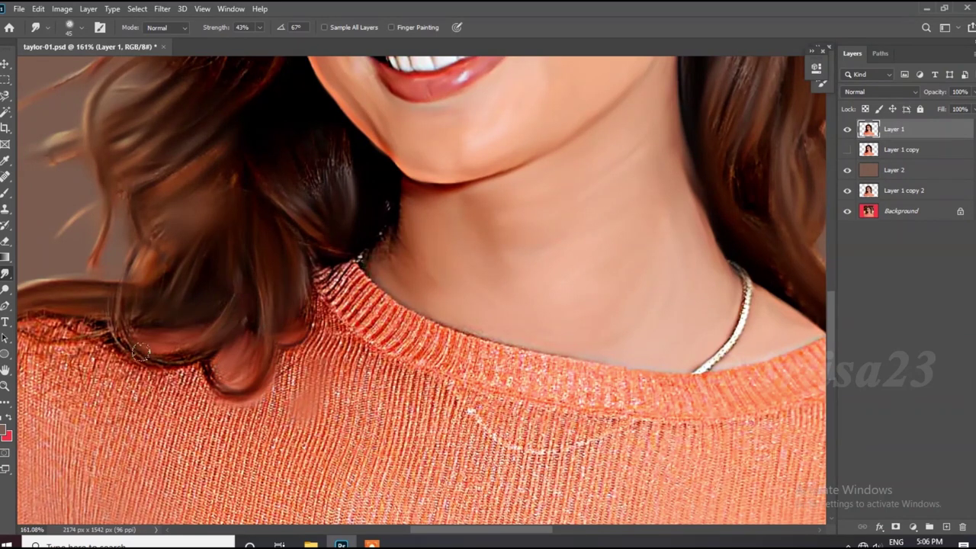
scroll(141, 351, "down", 2)
key("bracketright")
key("bracketright")
key("bracketright")
key("bracketleft")
key("bracketleft")
key("bracketleft")
key("bracketleft")
left_click_drag(212, 374, 391, 410)
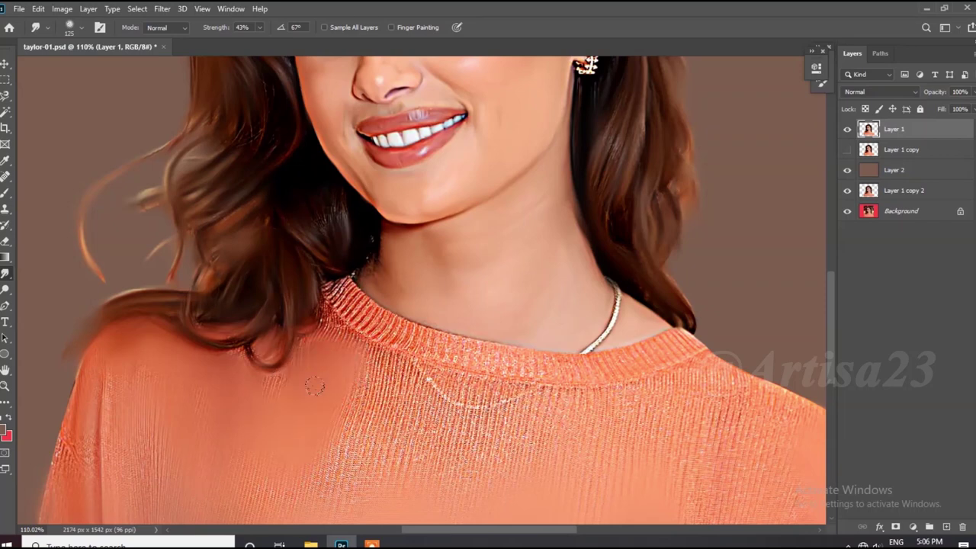
left_click_drag(455, 398, 360, 325)
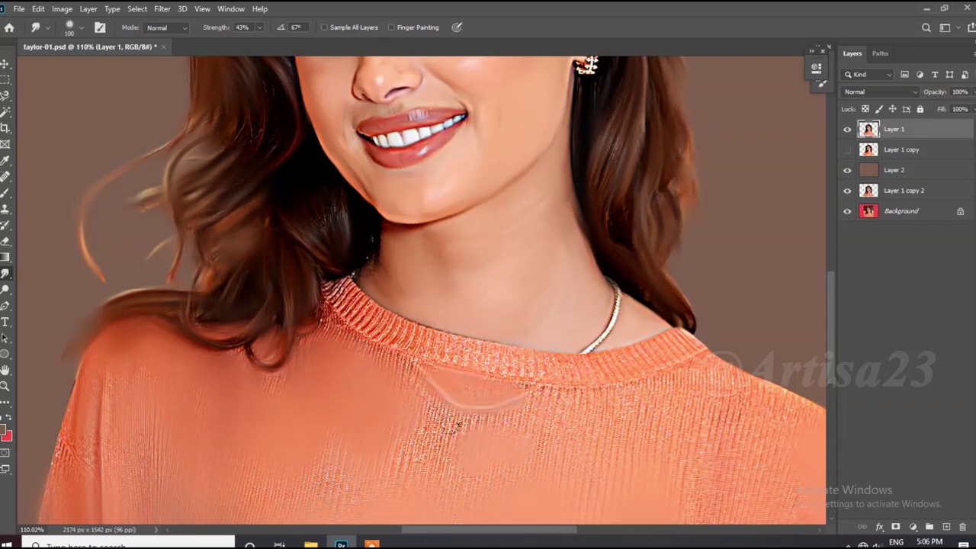
Smudge the collar ribbing past the necklace and the knit across the sweater front.
scroll(358, 308, "up", 3)
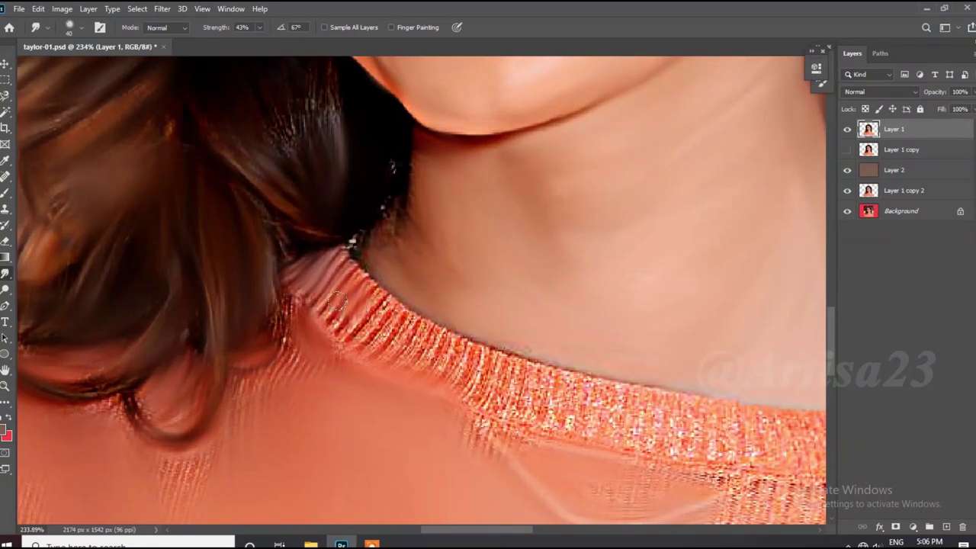
scroll(539, 344, "right", 3)
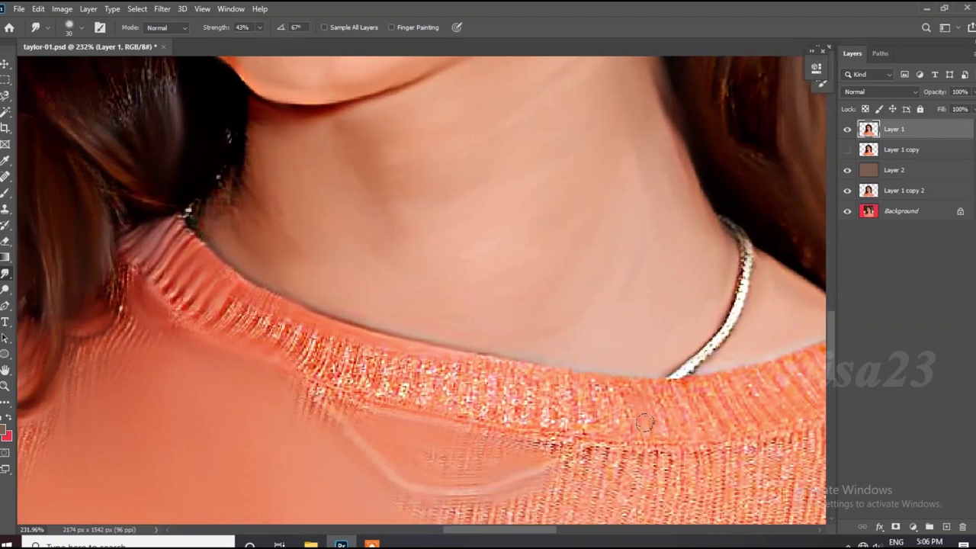
scroll(641, 376, "right", 3)
left_click_drag(765, 369, 342, 368)
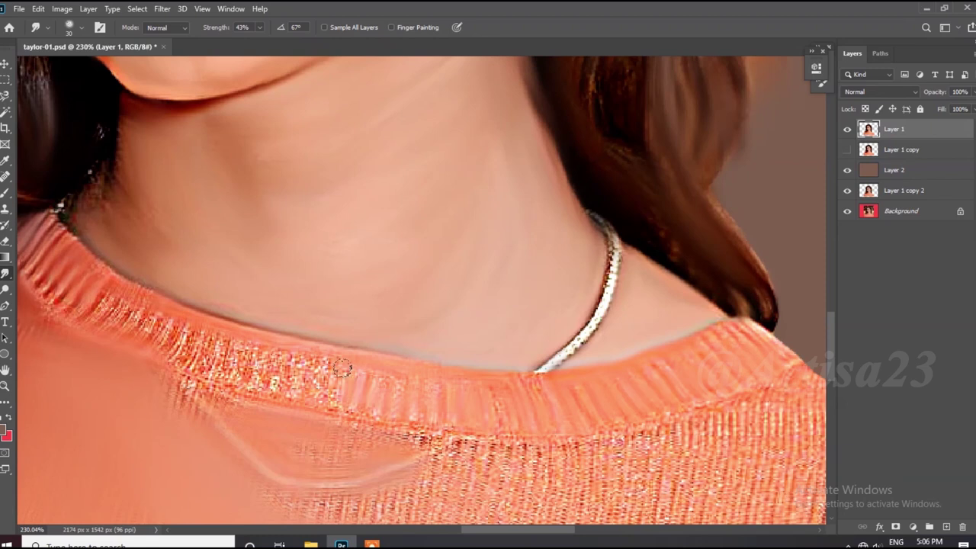
left_click_drag(341, 369, 99, 309)
scroll(307, 299, "down", 2)
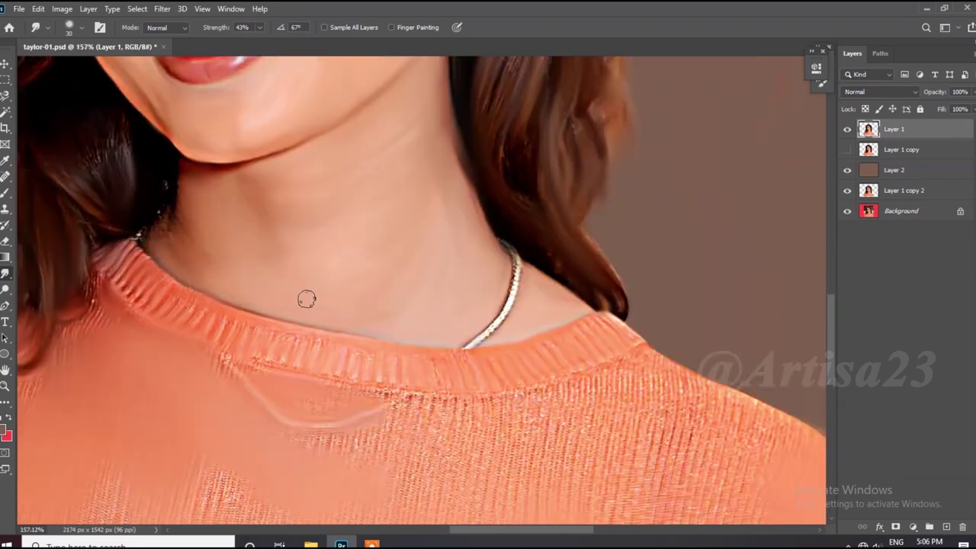
scroll(51, 273, "up", 2)
scroll(300, 377, "down", 2)
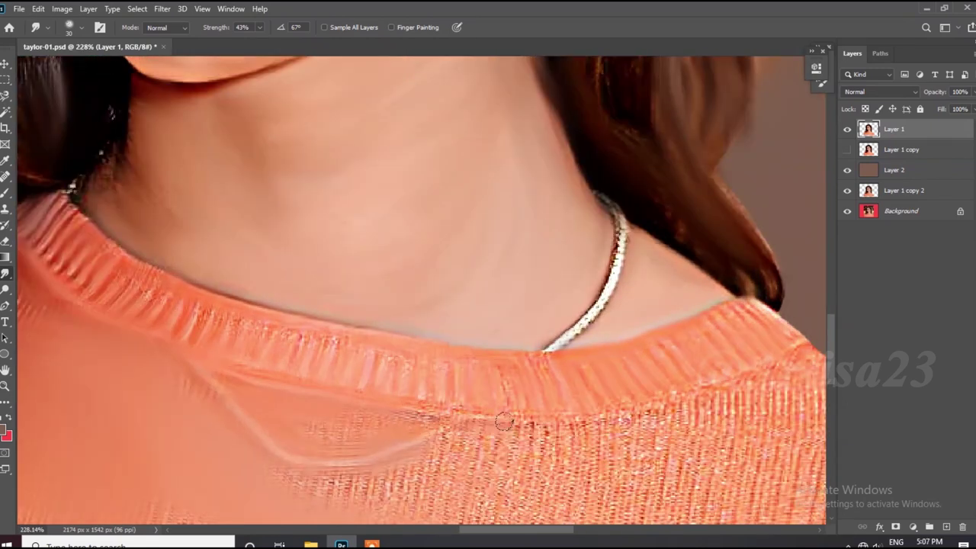
scroll(471, 240, "down", 2)
mouse_move(405, 351)
left_mouse_down()
mouse_move(479, 353)
mouse_move(549, 328)
mouse_move(649, 320)
mouse_move(668, 336)
left_mouse_up()
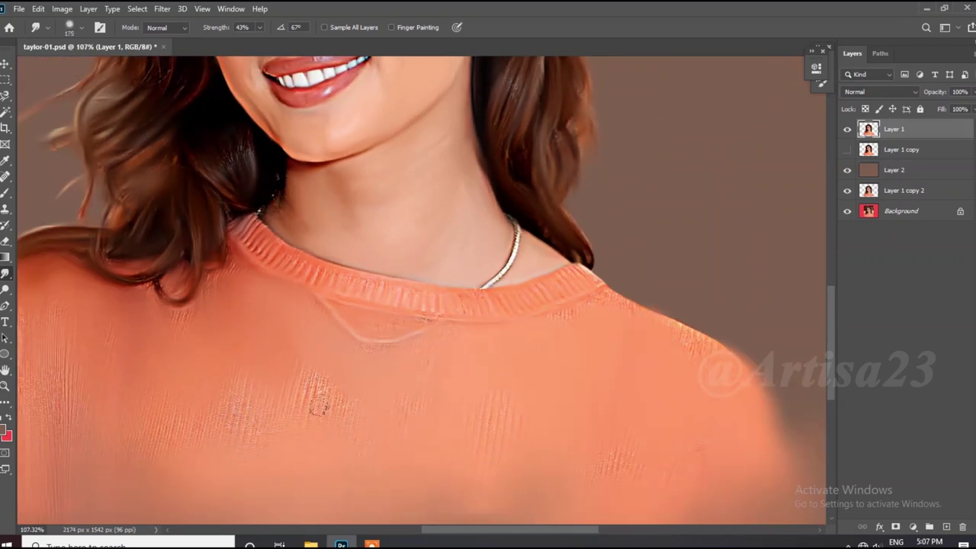
Move the brown backdrop layer up and add empty Layer 3 above Layer 2.
scroll(619, 349, "down", 3)
scroll(167, 366, "down", 3)
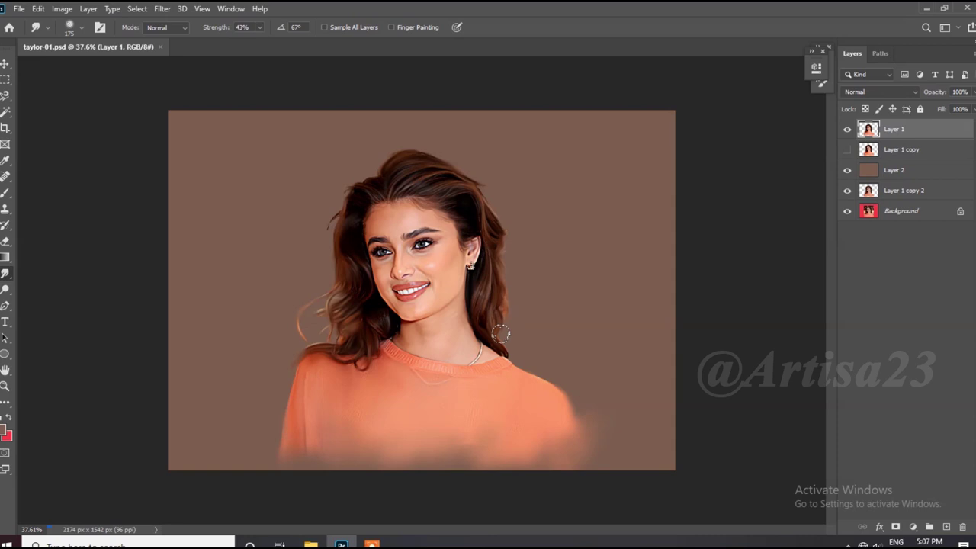
scroll(573, 424, "up", 2)
scroll(573, 424, "up", 2)
scroll(573, 424, "down", 2)
scroll(506, 347, "up", 4)
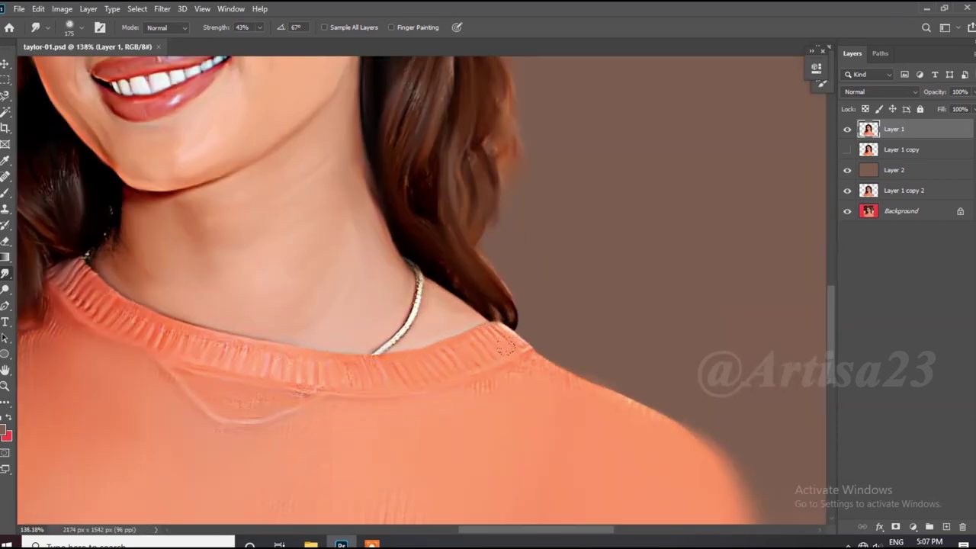
scroll(496, 362, "down", 3)
scroll(498, 355, "down", 2)
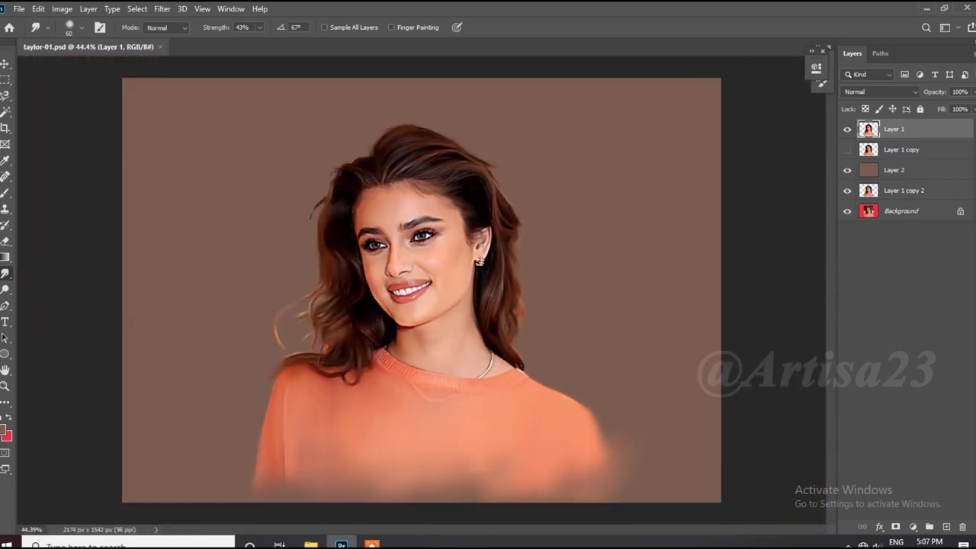
left_click_drag(920, 169, 907, 139)
scroll(578, 297, "down", 2)
key("ctrl+s")
Choose a textured brush at 67% opacity for painting the background.
scroll(578, 297, "up", 2)
key("b")
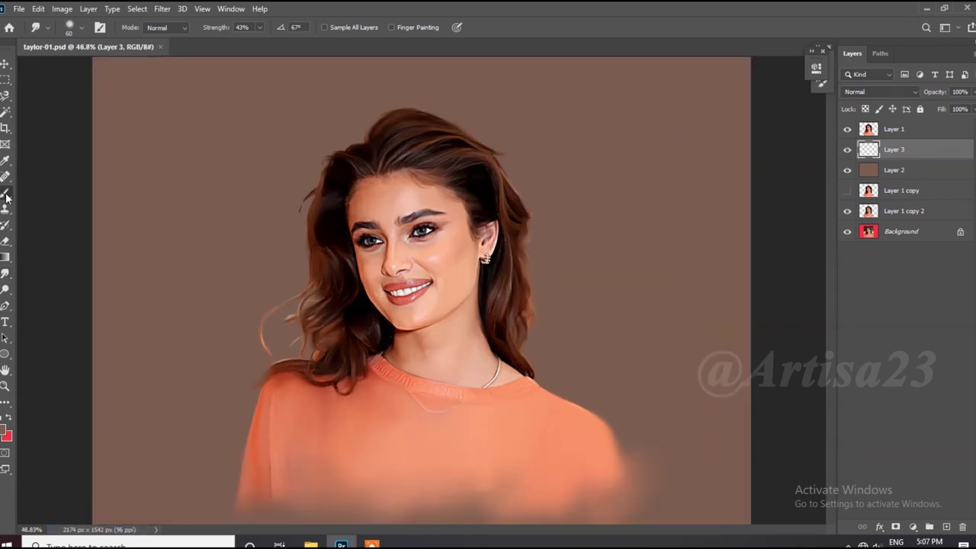
scroll(578, 296, "down", 3)
left_click(98, 28)
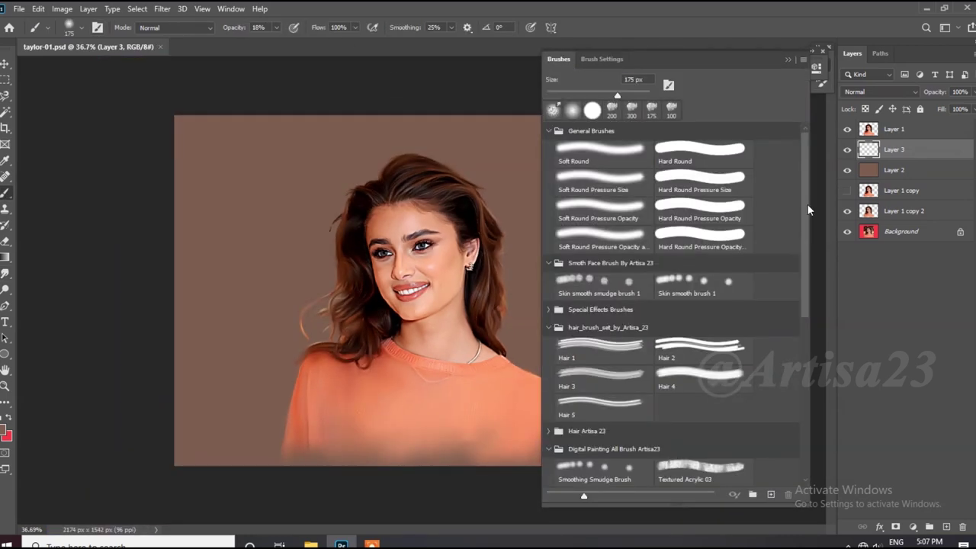
scroll(806, 322, "down", 5)
scroll(806, 322, "down", 5)
left_click(654, 58)
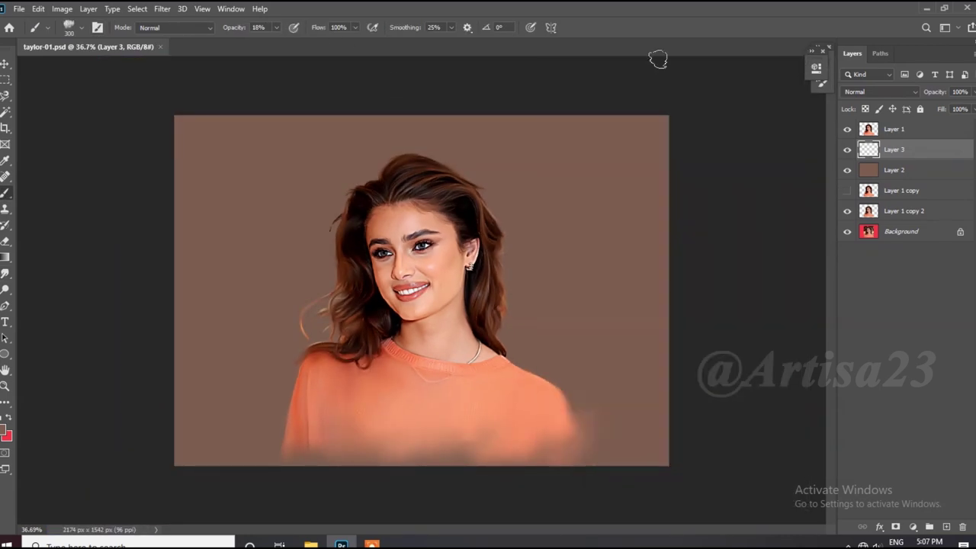
left_click(6, 432)
left_click(900, 306)
left_click_drag(297, 42, 308, 42)
Paint dark brown cloud strokes beside the shoulders and in the background.
left_click_drag(511, 260, 610, 381)
left_click_drag(321, 328, 252, 397)
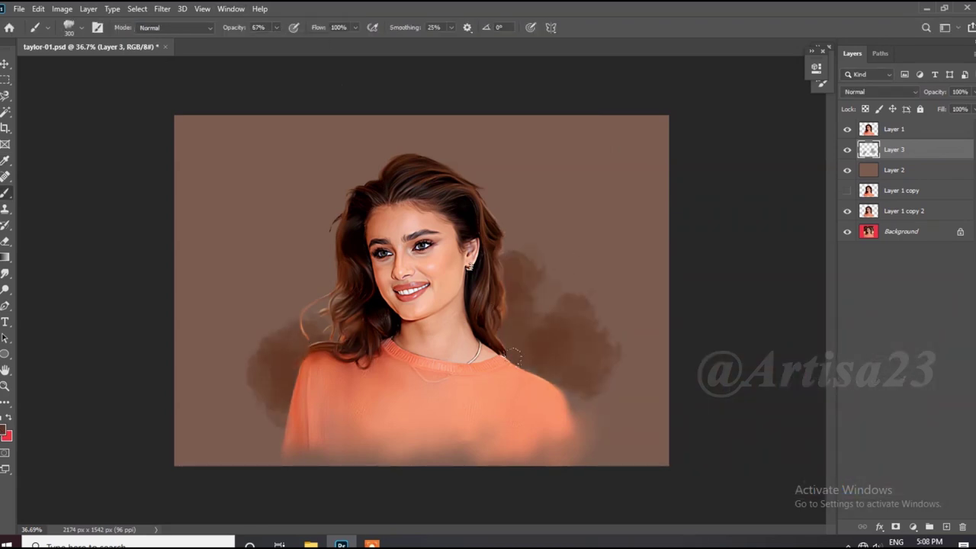
left_click_drag(526, 374, 618, 358)
left_click_drag(601, 291, 618, 359)
left_click_drag(534, 305, 595, 240)
Paint orange, then a golden-yellow glow, around the top of the hair.
left_click(6, 431)
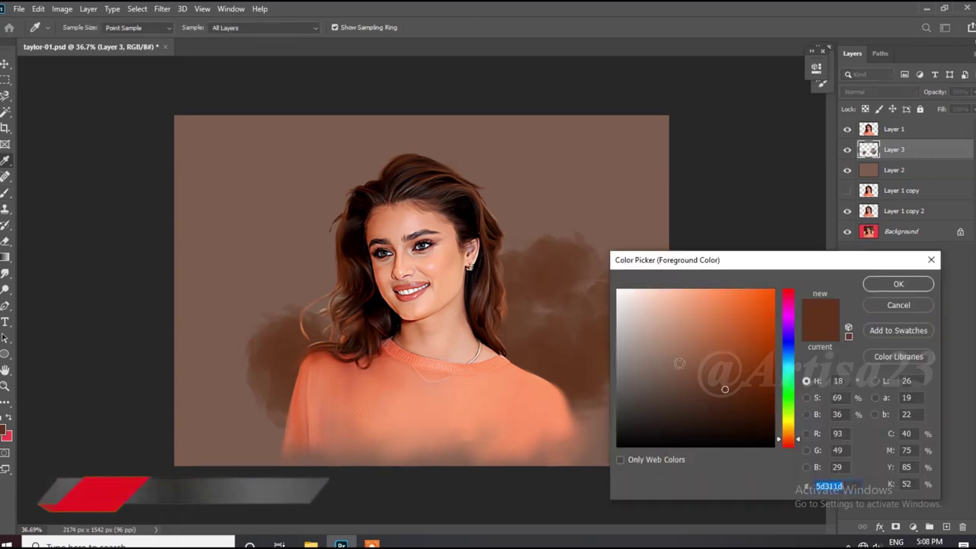
left_click(899, 284)
left_click_drag(488, 198, 549, 256)
left_click_drag(340, 197, 311, 223)
left_click(6, 431)
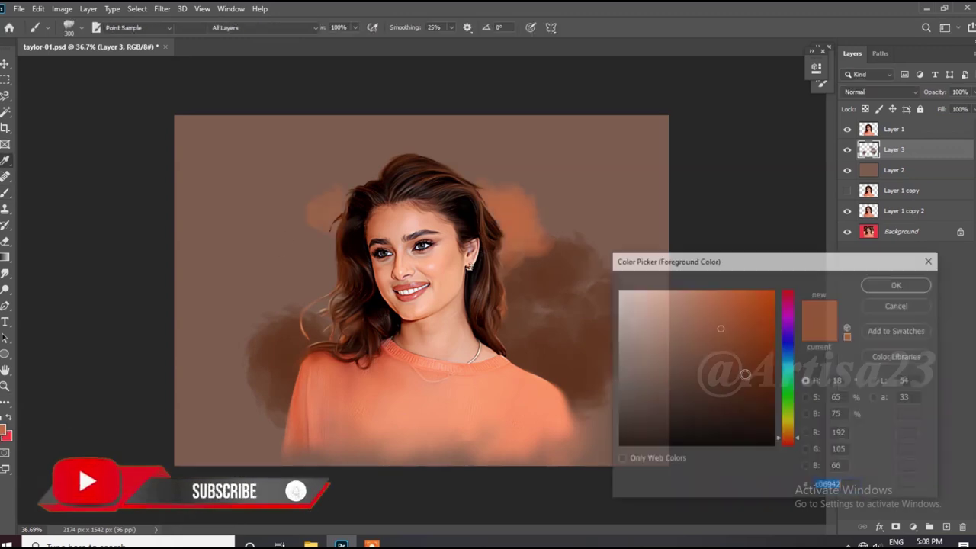
left_click(788, 428)
left_click(756, 336)
left_click(898, 284)
left_click_drag(507, 168, 496, 232)
mouse_move(488, 153)
left_mouse_down()
mouse_move(335, 179)
mouse_move(359, 162)
left_mouse_up()
Sample dark brown and paint blended clouds on the left and right background.
left_click(359, 162, "alt")
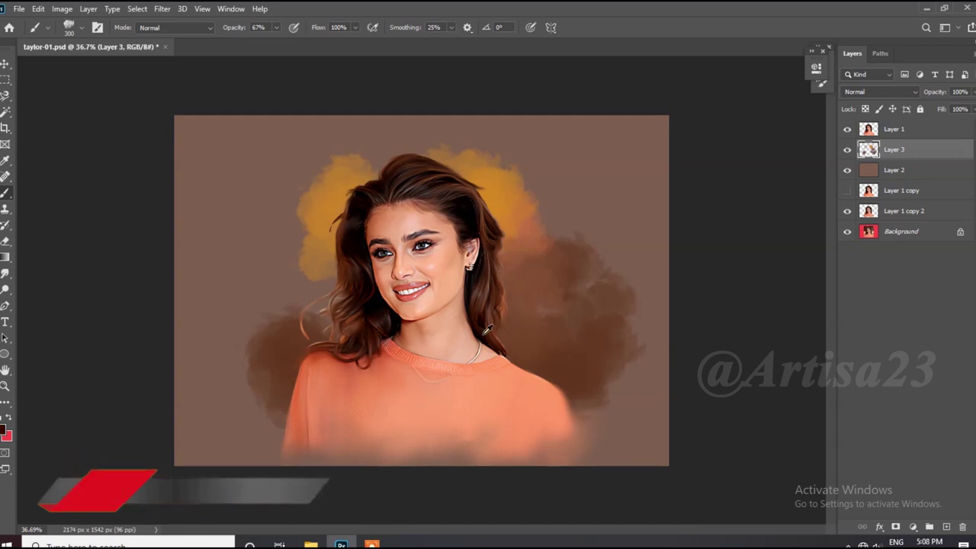
left_click_drag(534, 305, 580, 366)
left_click_drag(367, 345, 286, 335)
mouse_move(335, 305)
left_mouse_down()
mouse_move(313, 259)
mouse_move(221, 427)
left_mouse_up()
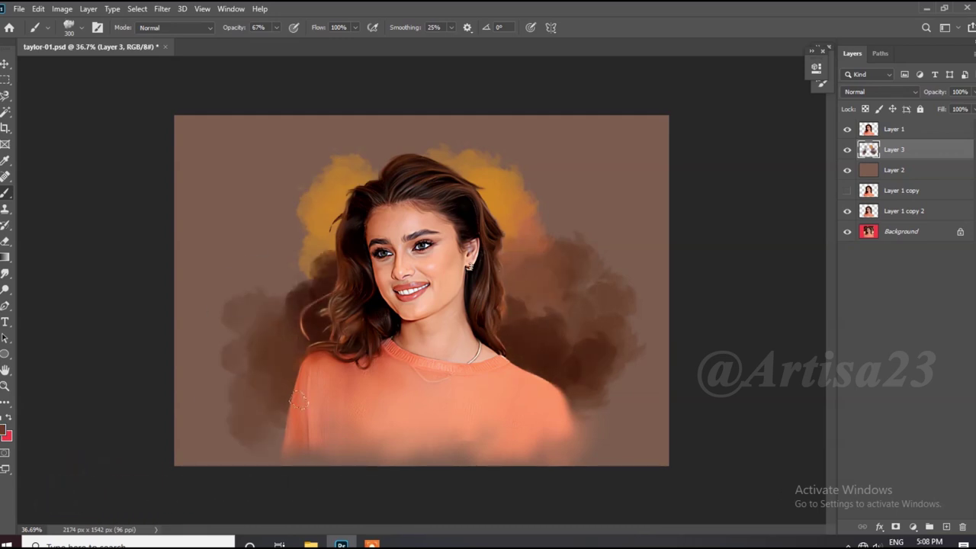
left_click_drag(641, 343, 610, 411)
mouse_move(563, 370)
left_mouse_down()
mouse_move(567, 229)
mouse_move(611, 320)
left_mouse_up()
left_click_drag(549, 305, 519, 351)
mouse_move(295, 262)
left_mouse_down()
mouse_move(283, 318)
mouse_move(221, 320)
left_mouse_up()
Resample canvas browns and add darker strokes near the hair and lower-left background.
left_click(229, 305, "alt")
scroll(283, 196, "up", 2)
left_click_drag(283, 196, 221, 229)
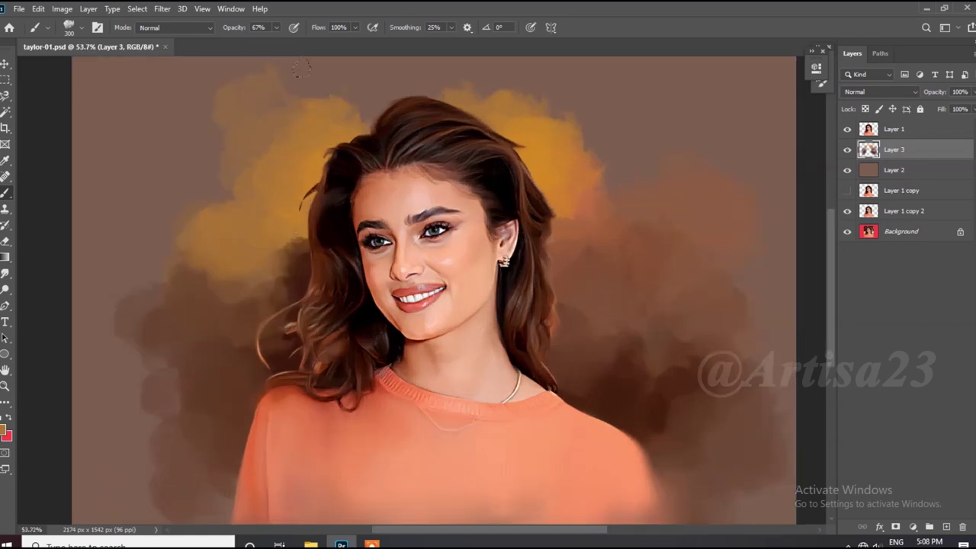
left_click_drag(252, 138, 366, 84)
scroll(459, 171, "down", 2)
left_click_drag(275, 191, 221, 260)
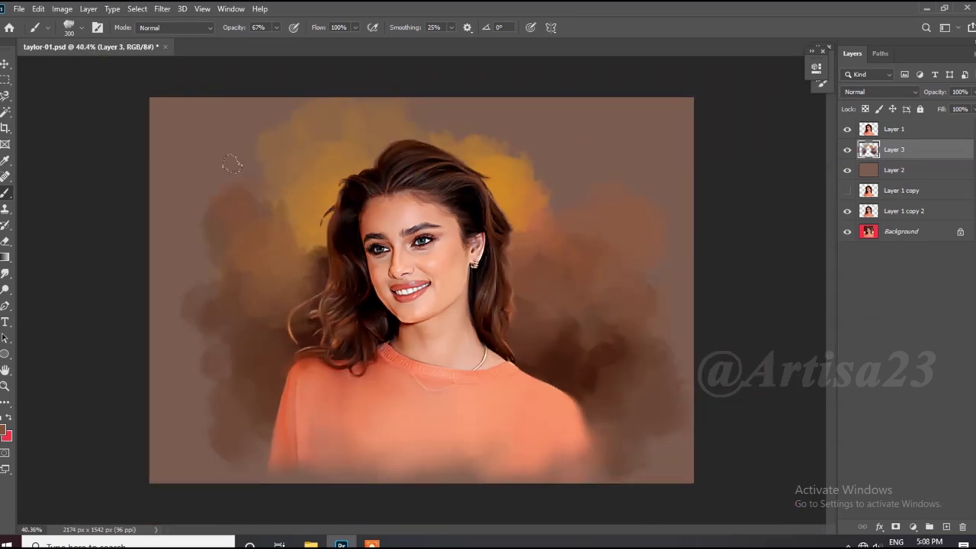
left_click(303, 142, "alt")
mouse_move(180, 306)
left_mouse_down()
mouse_move(212, 387)
mouse_move(266, 399)
mouse_move(229, 336)
mouse_move(191, 366)
left_mouse_up()
left_click(533, 191, "alt")
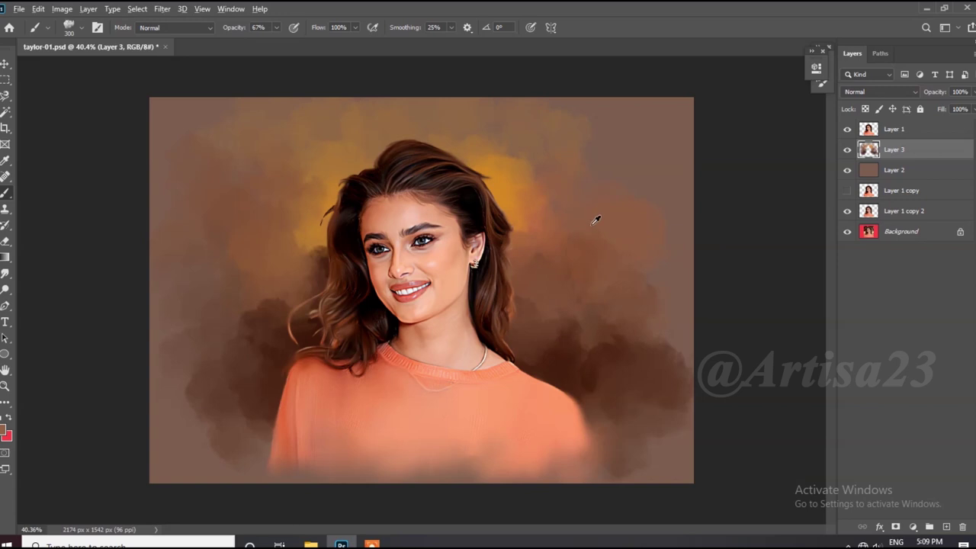
Zoom out to view the whole portrait and save the document.
key("ctrl+plus")
key("ctrl+minus")
key("ctrl+s")
key("ctrl+minus")
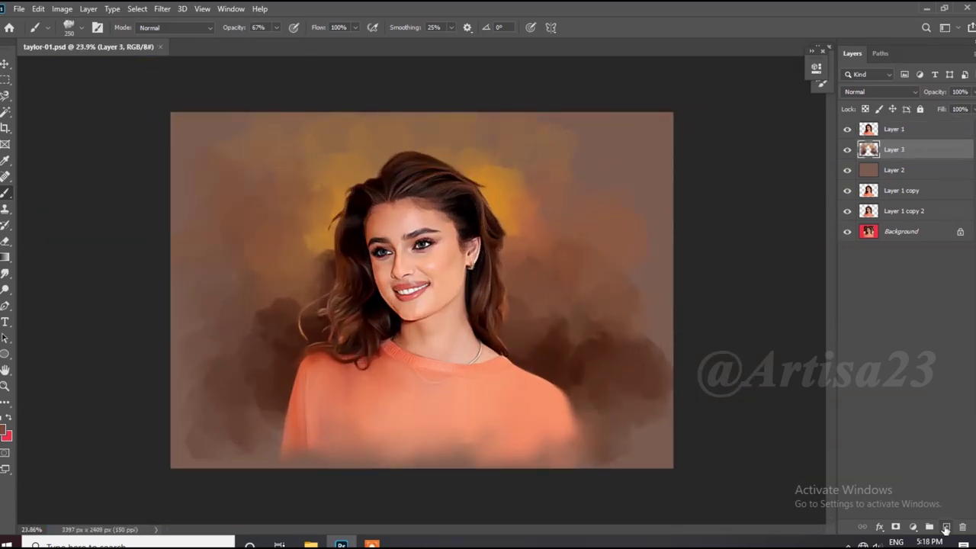
Add Layer 4 and set a muted green-grey foreground colour with a smaller brush.
left_click(945, 528)
left_click(6, 432)
left_click(788, 385)
left_click(671, 389)
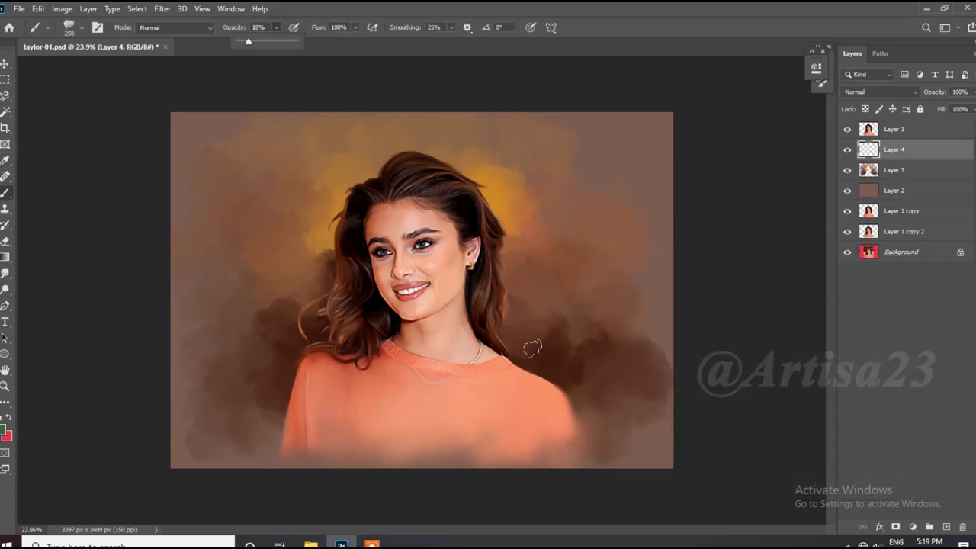
key("bracketleft")
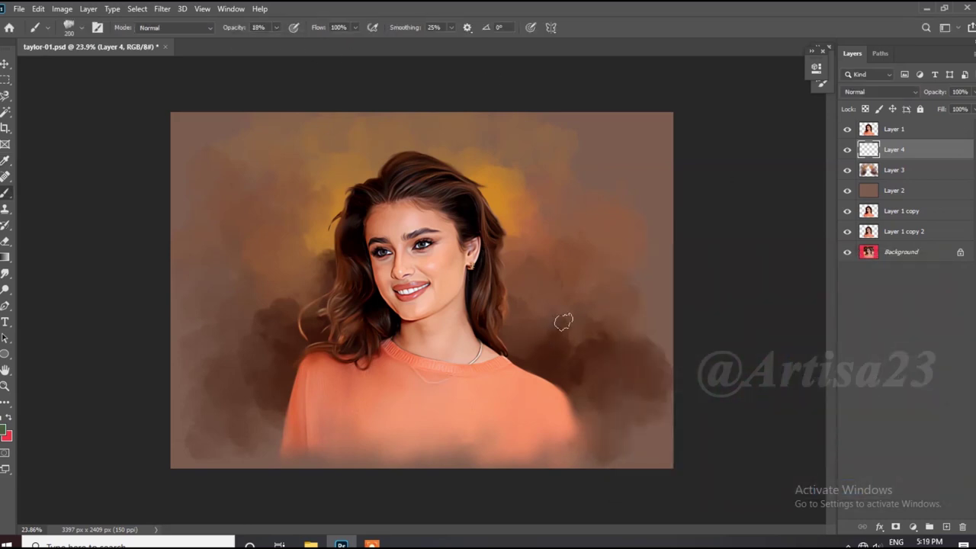
left_click(5, 433)
left_click(646, 399)
left_click(913, 284)
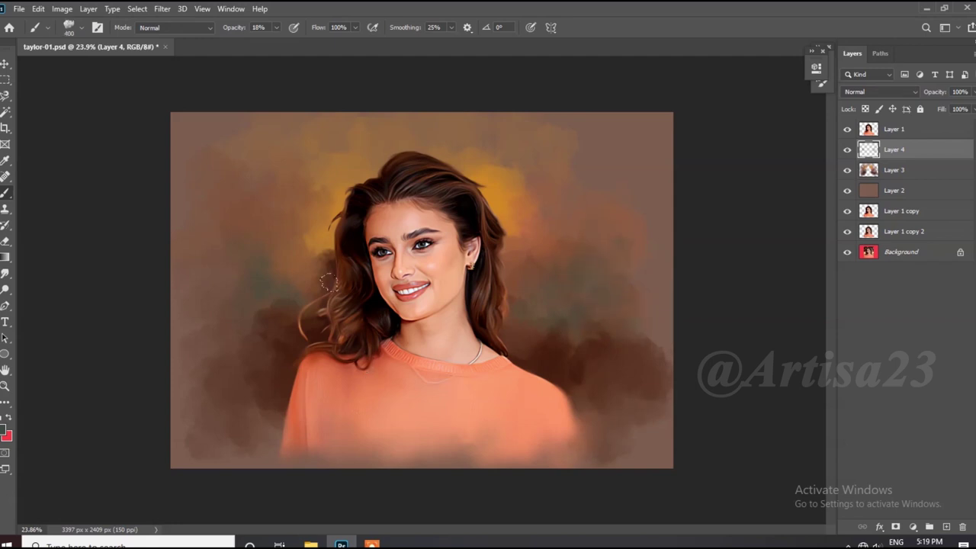
Sample a background colour, set brush opacity to 38%, and darken left of the hair and shoulder.
scroll(252, 318, "up", 2)
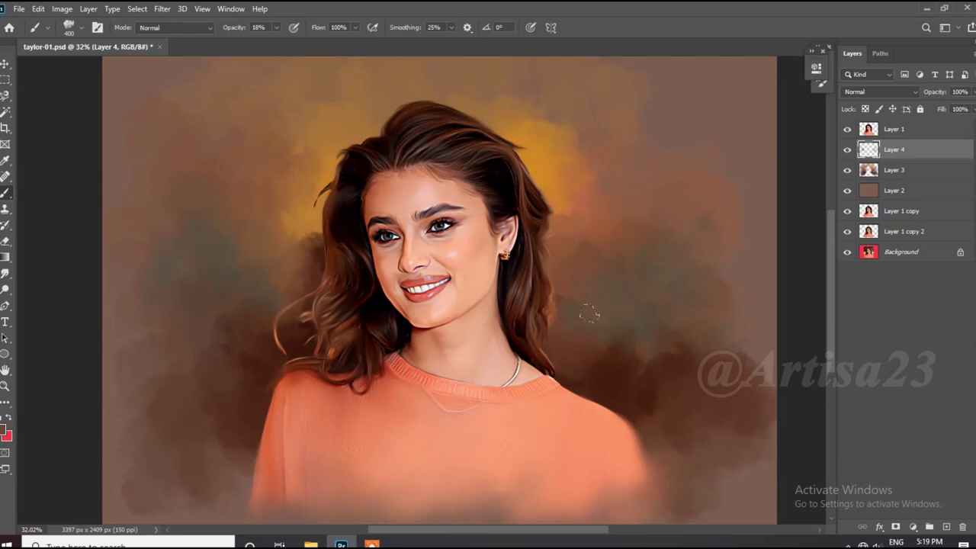
left_click(620, 372, "alt")
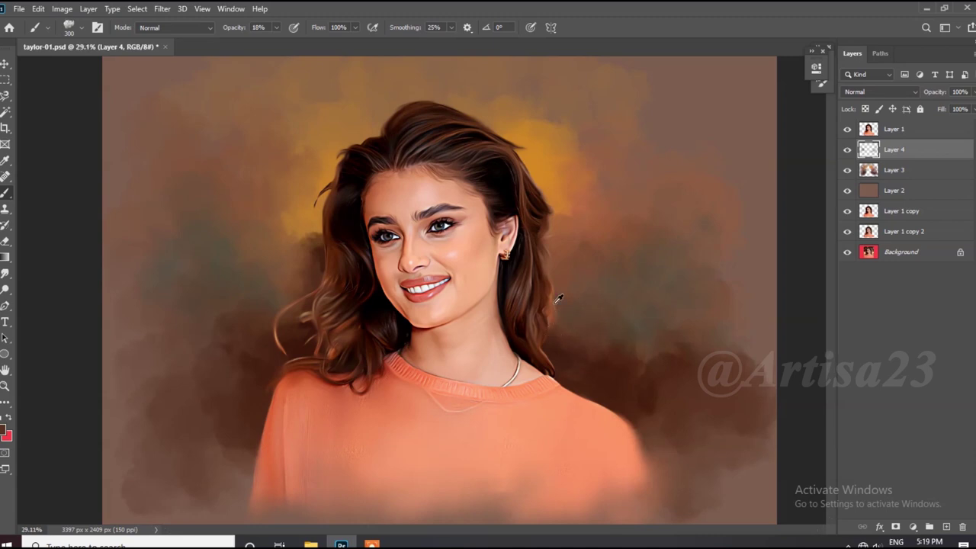
scroll(613, 443, "up", 1)
scroll(325, 338, "up", 1)
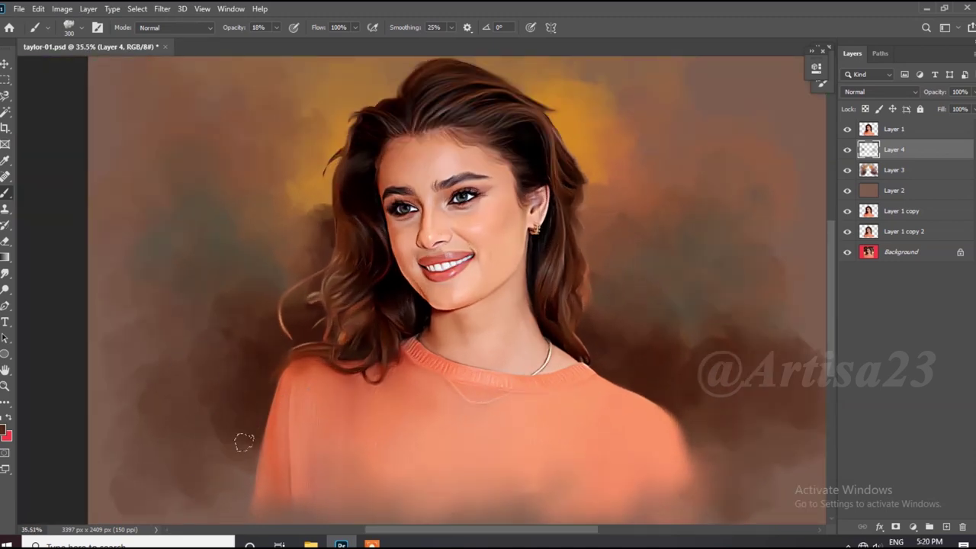
key("3")
key("8")
left_click_drag(273, 338, 257, 364)
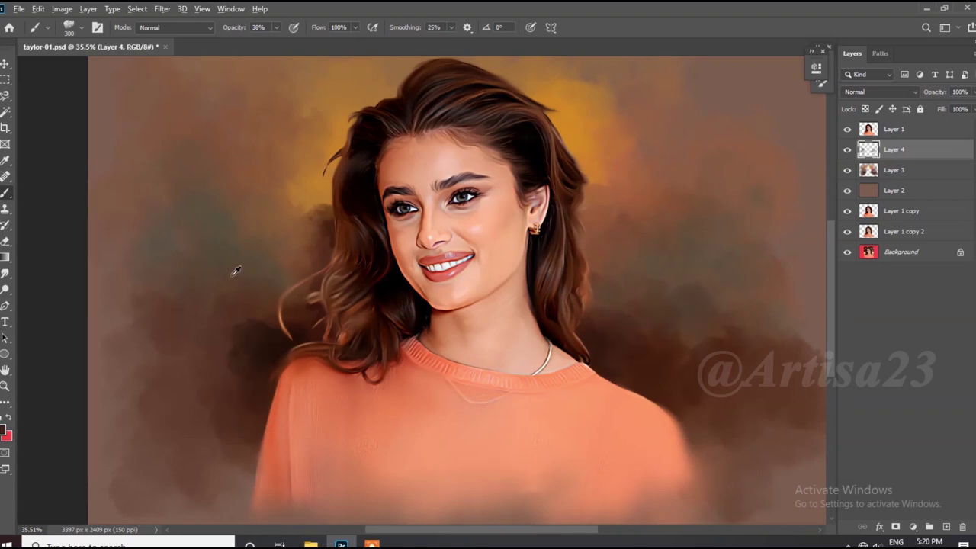
Darken the background near the right edge and dab darker paint into the left background.
scroll(665, 263, "down", 3)
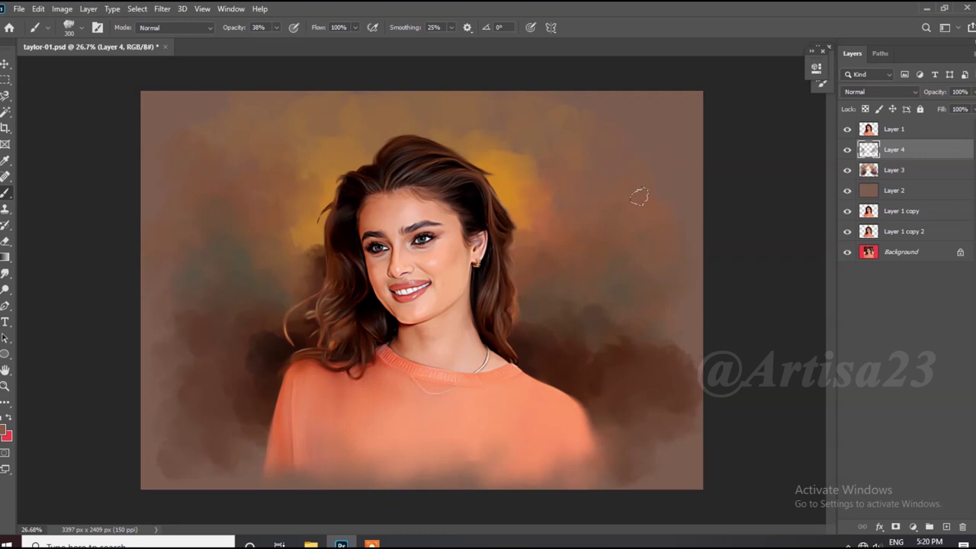
left_click_drag(680, 343, 690, 370)
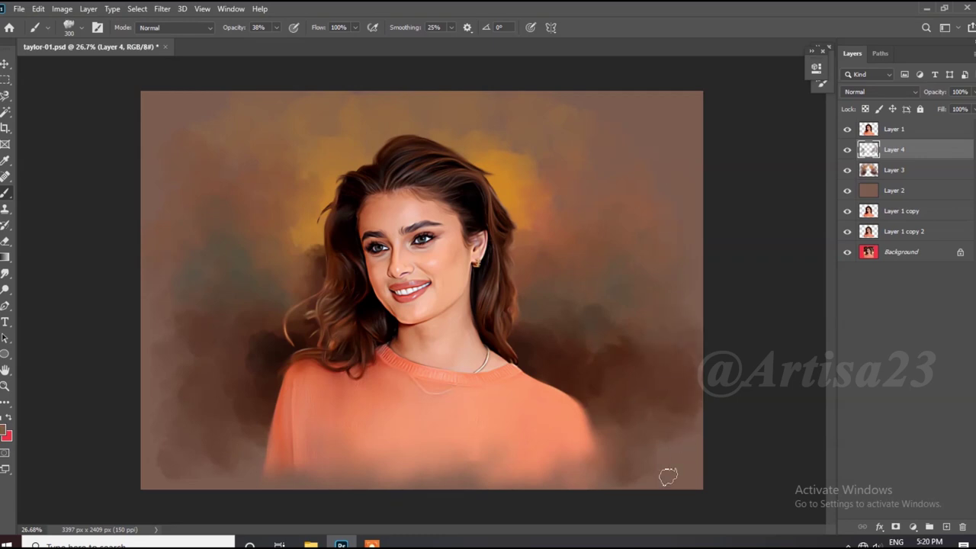
left_click(250, 428)
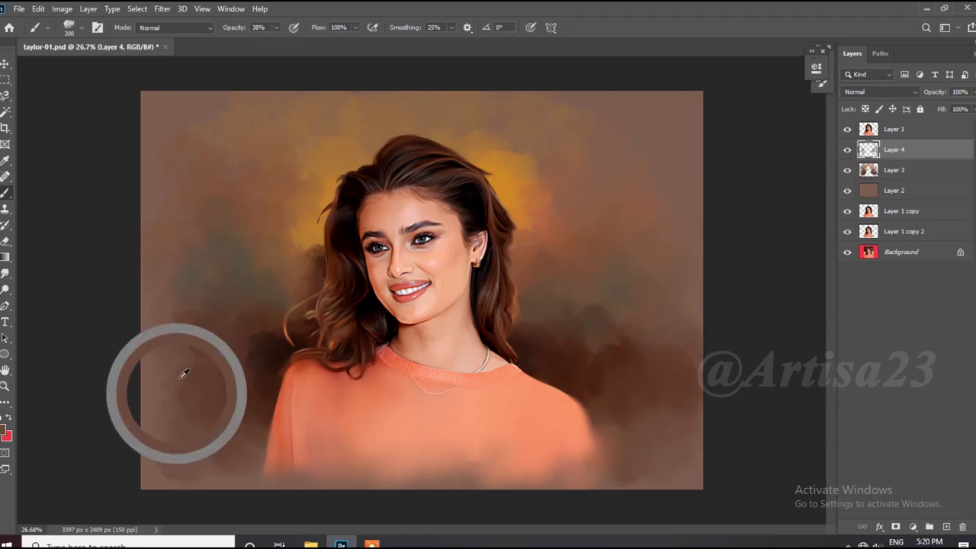
left_click(183, 375)
scroll(610, 282, "down", 1)
scroll(572, 275, "up", 1)
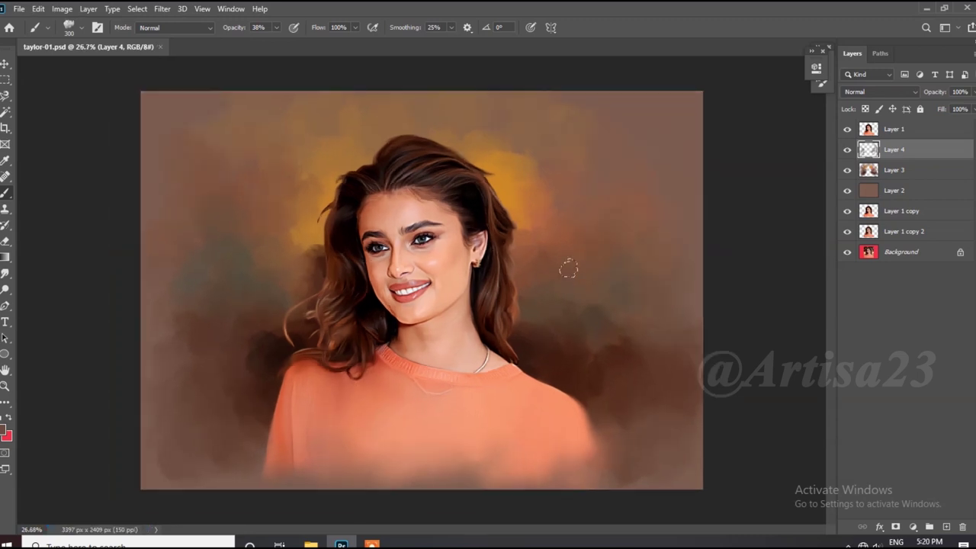
scroll(549, 270, "up", 2)
scroll(537, 275, "up", 2)
scroll(378, 231, "up", 3)
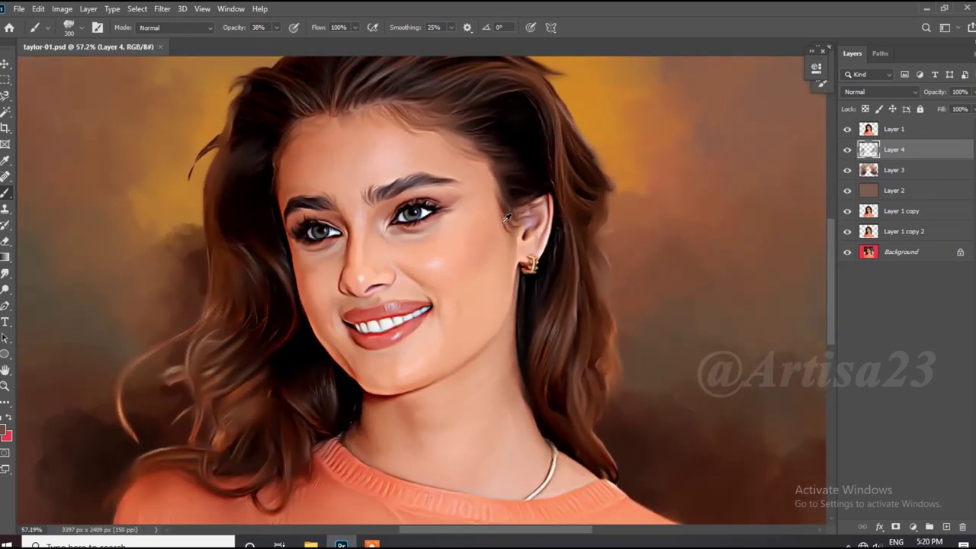
key("v")
scroll(374, 244, "up", 2)
scroll(369, 260, "up", 2)
Switch to the Smudge tool on Layer 1 and zoom in on the hairline.
scroll(368, 258, "up", 1)
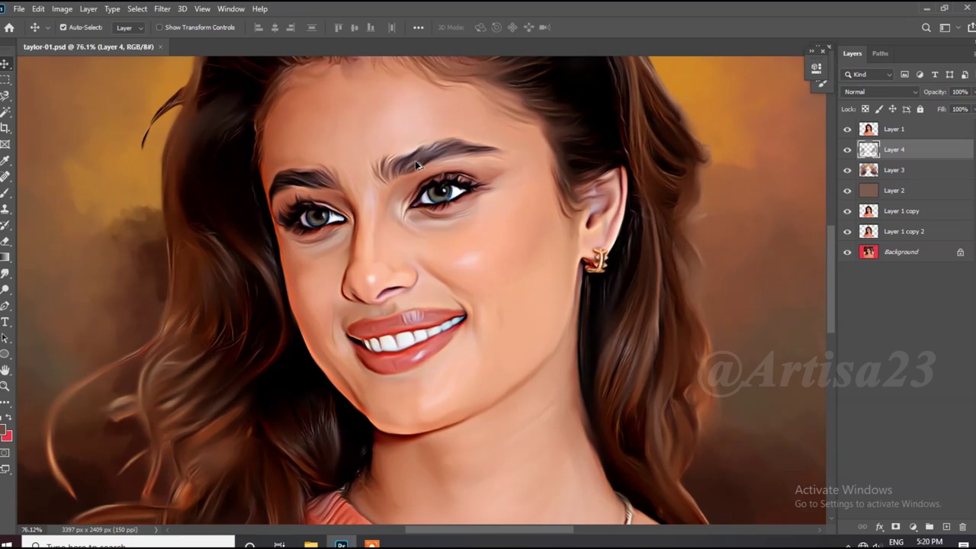
left_click(6, 274)
left_click(907, 129)
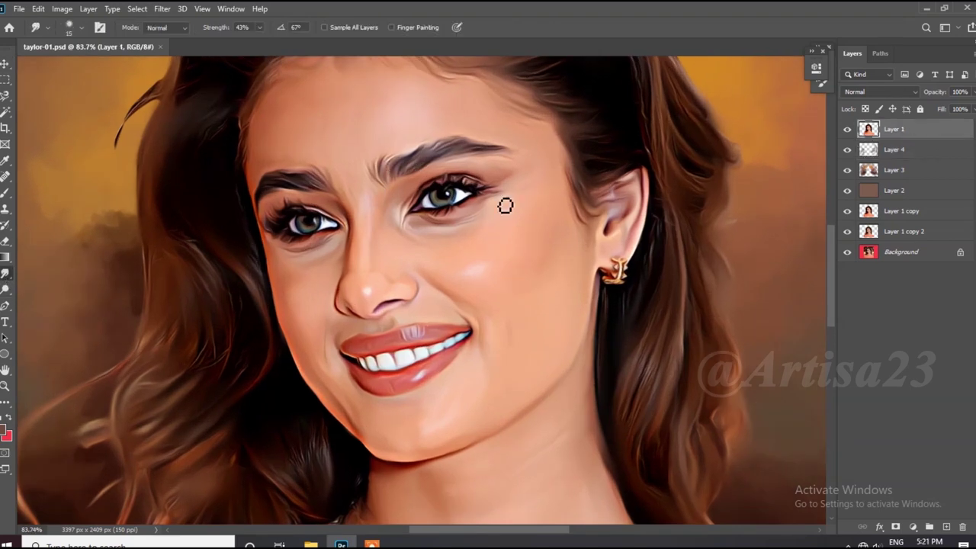
scroll(474, 248, "down", 4)
scroll(267, 129, "up", 4)
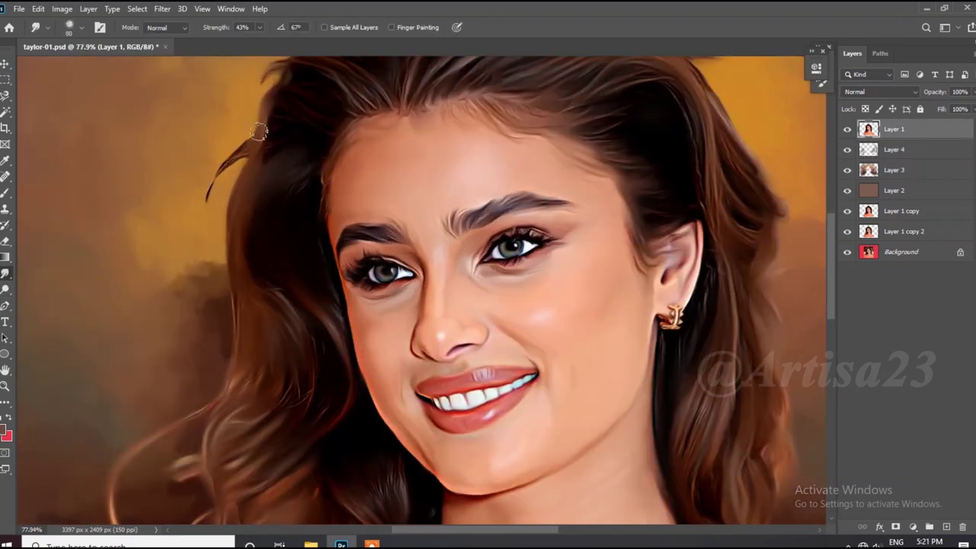
scroll(253, 257, "down", 3)
scroll(228, 191, "up", 3)
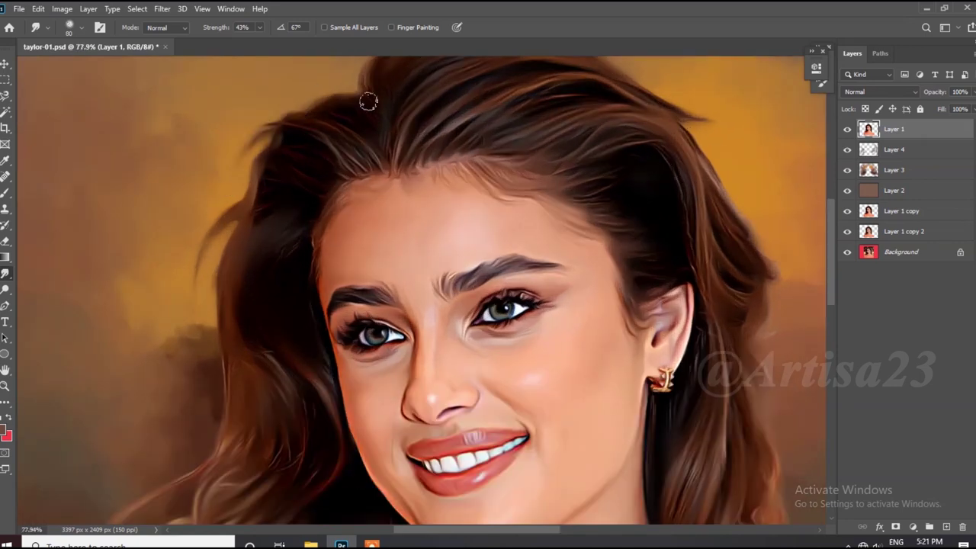
scroll(396, 126, "down", 2)
scroll(229, 191, "up", 7)
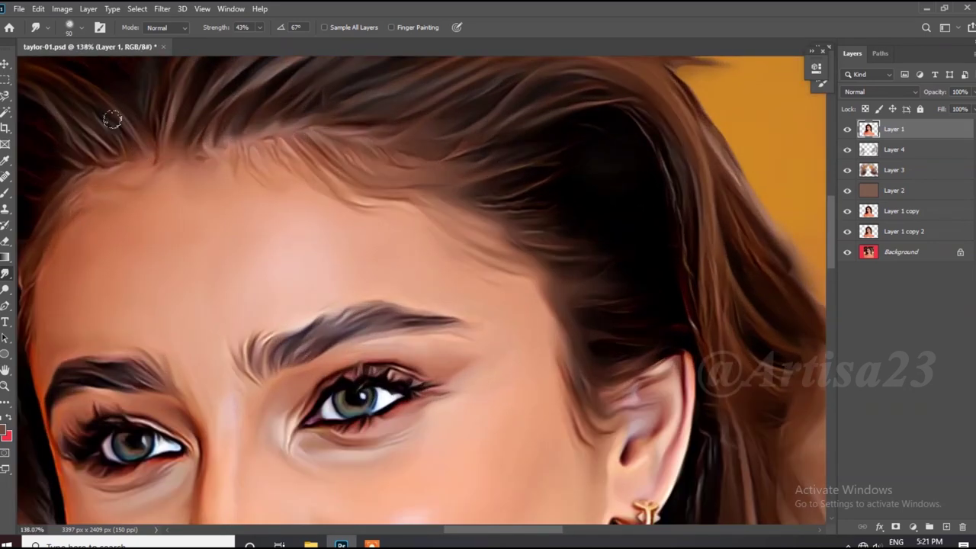
Smudge the hair strands along the hairline into the forehead.
mouse_move(235, 152)
left_mouse_down()
mouse_move(339, 187)
mouse_move(439, 189)
left_mouse_up()
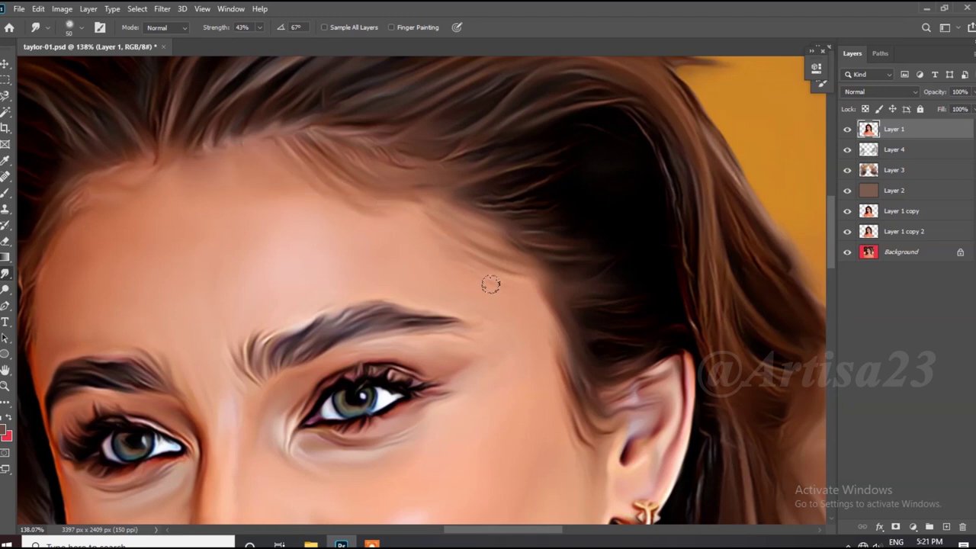
scroll(491, 283, "down", 2)
scroll(153, 228, "up", 2)
scroll(137, 334, "down", 3)
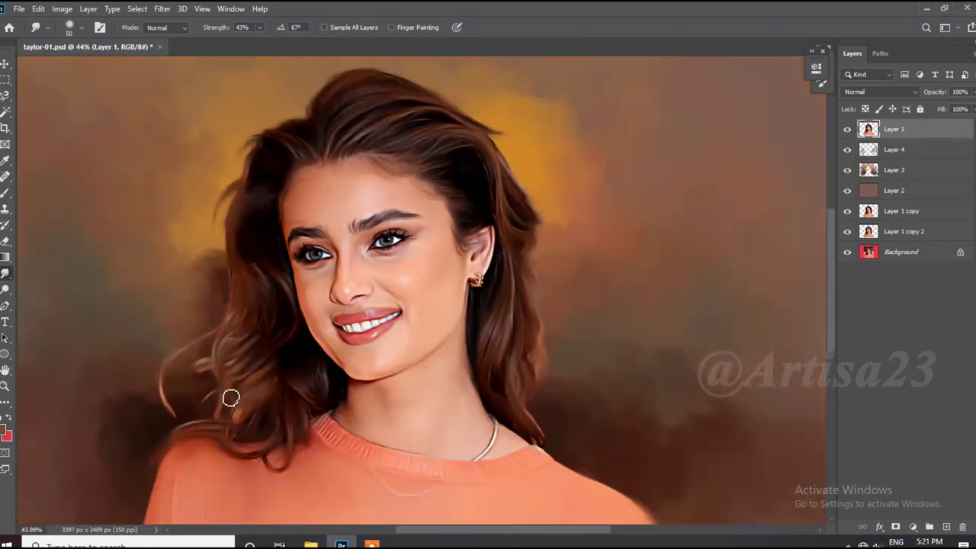
scroll(229, 399, "up", 1)
scroll(253, 379, "down", 3)
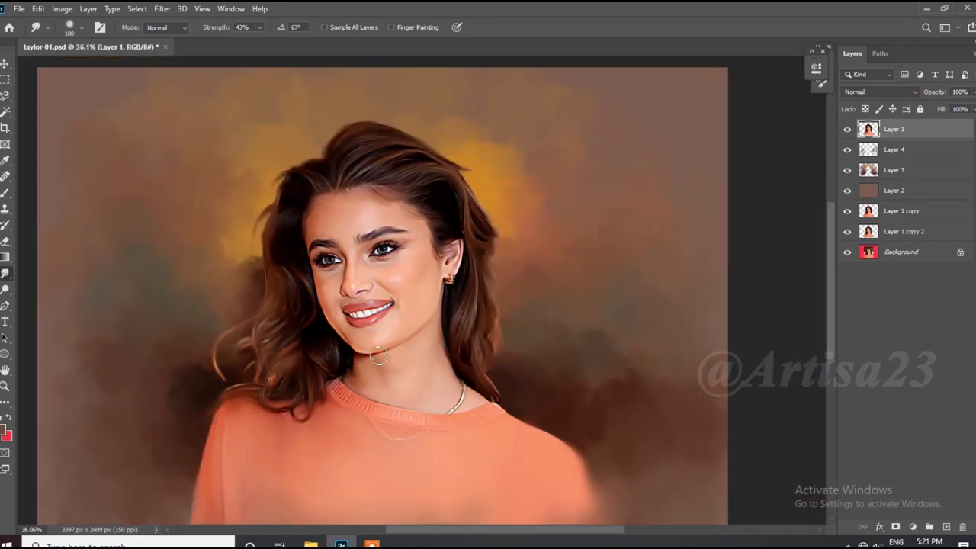
scroll(441, 180, "up", 1)
scroll(441, 179, "up", 1)
scroll(441, 179, "up", 1)
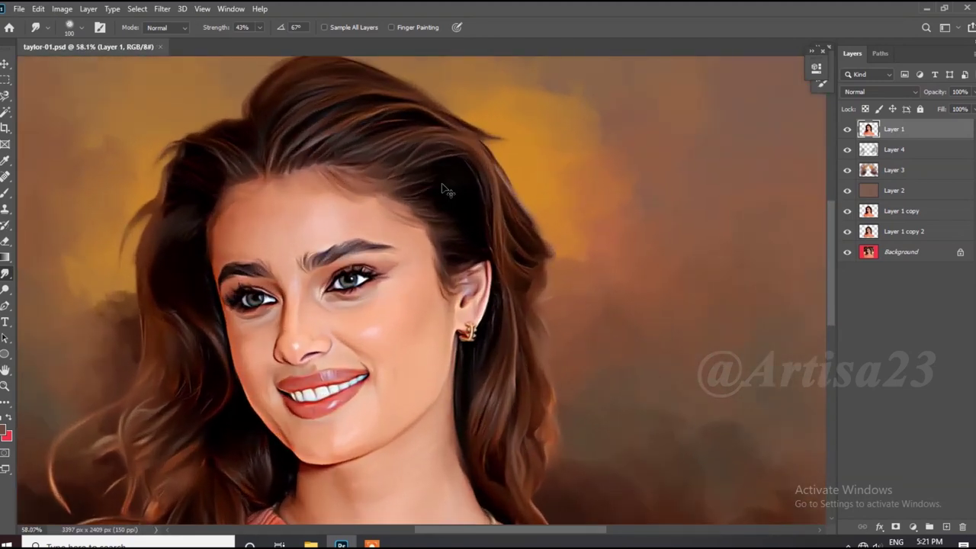
scroll(429, 187, "down", 1)
scroll(419, 224, "up", 1)
Add a new layer above Layer 1 and rename it Hair 1.
left_click(947, 527)
double_click(897, 129)
type("1")
key("Return")
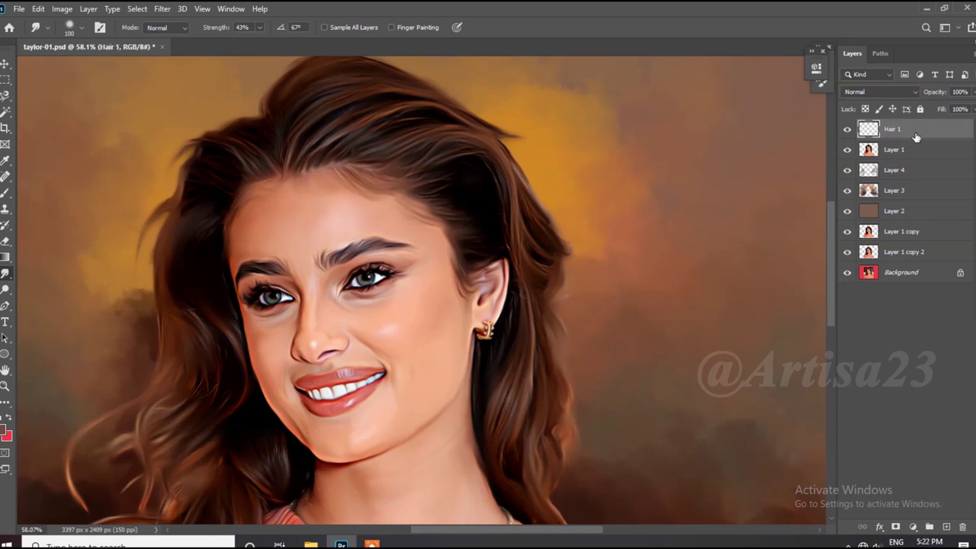
scroll(420, 290, "down", 1)
Pick a small hair-painting brush tip at 63% opacity.
key("b")
left_click(822, 82)
scroll(753, 155, "up", 5)
scroll(752, 156, "up", 3)
double_click(702, 151)
left_click_drag(275, 34, 291, 34)
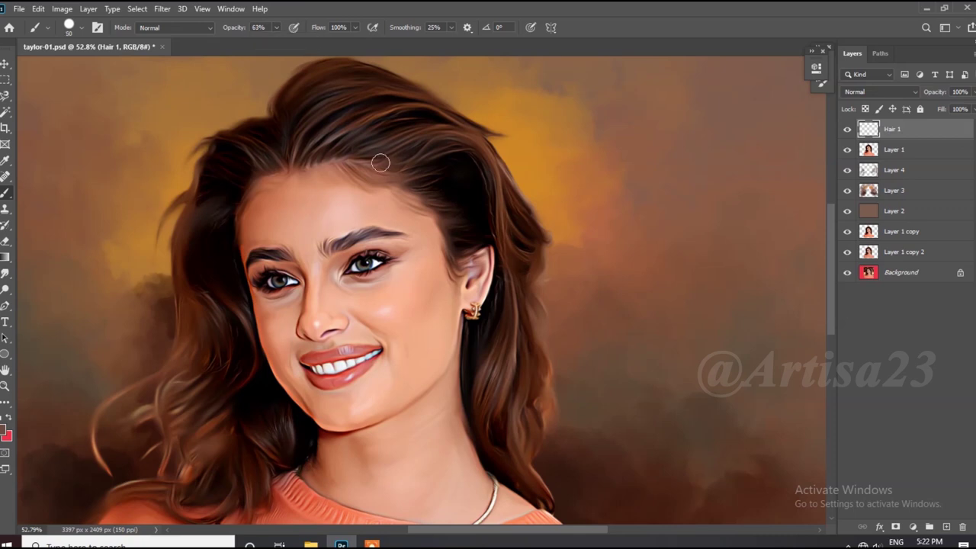
Paint darker strands along the hairline and a thin strand left of the hair.
scroll(397, 92, "up", 3)
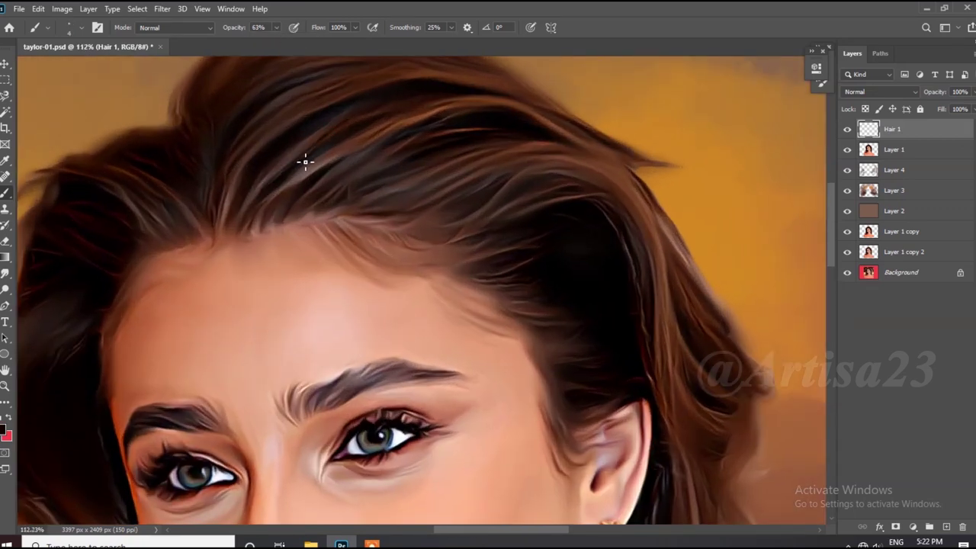
scroll(490, 131, "up", 1)
left_click_drag(348, 216, 422, 233)
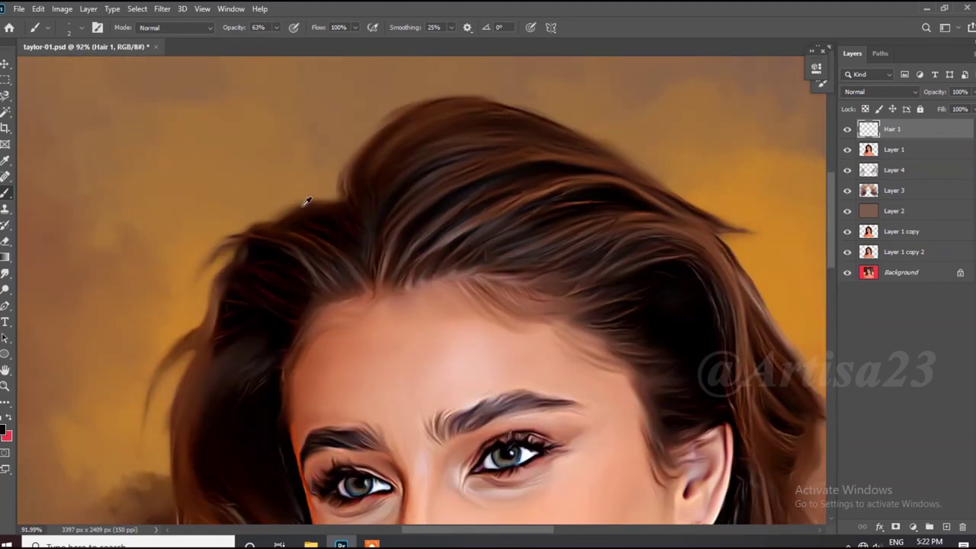
scroll(306, 201, "up", 3)
left_click_drag(301, 203, 240, 226)
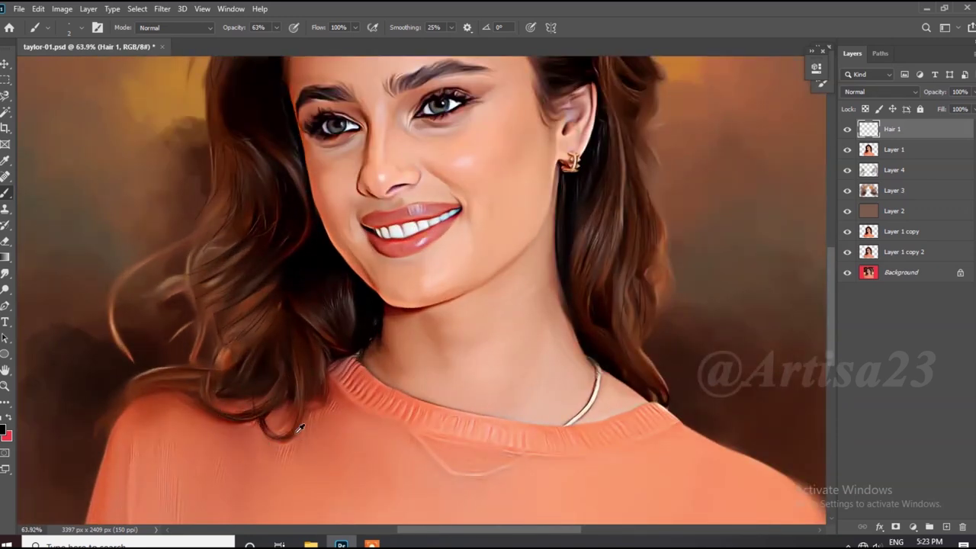
Paint dark strands through the left-side and lower-left hair.
scroll(300, 429, "up", 3)
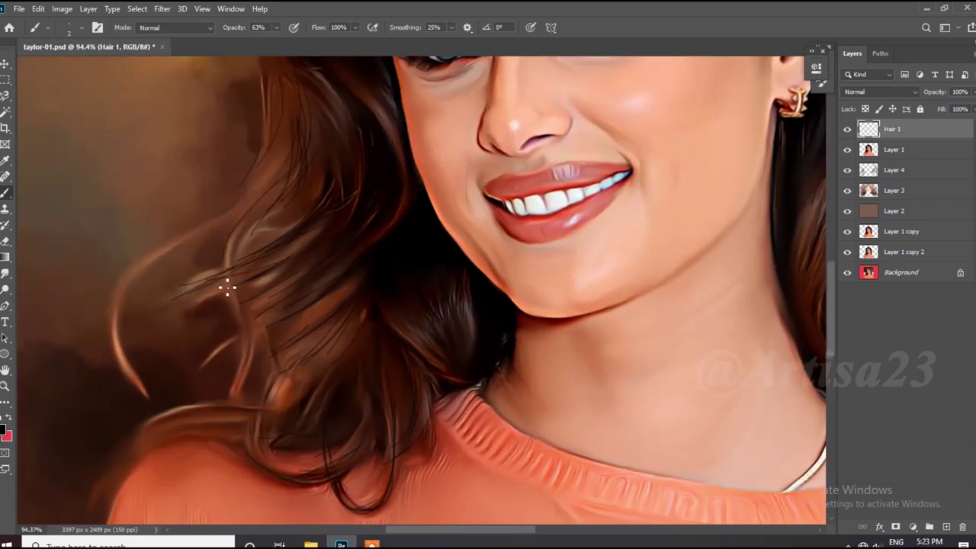
left_click_drag(295, 190, 232, 301)
left_click_drag(294, 192, 233, 305)
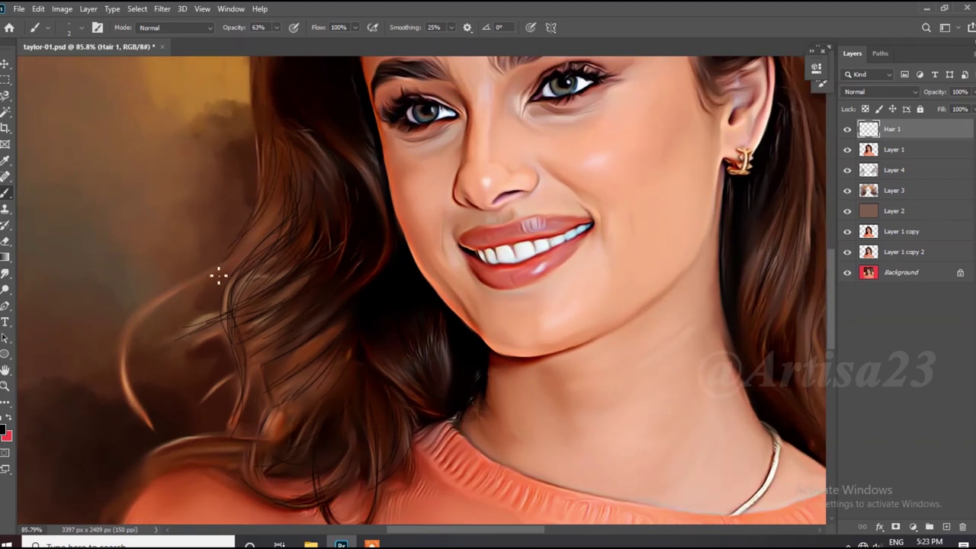
Sample a hair colour and paint dark strands along the hair edge.
scroll(229, 275, "down", 3)
scroll(229, 275, "down", 1)
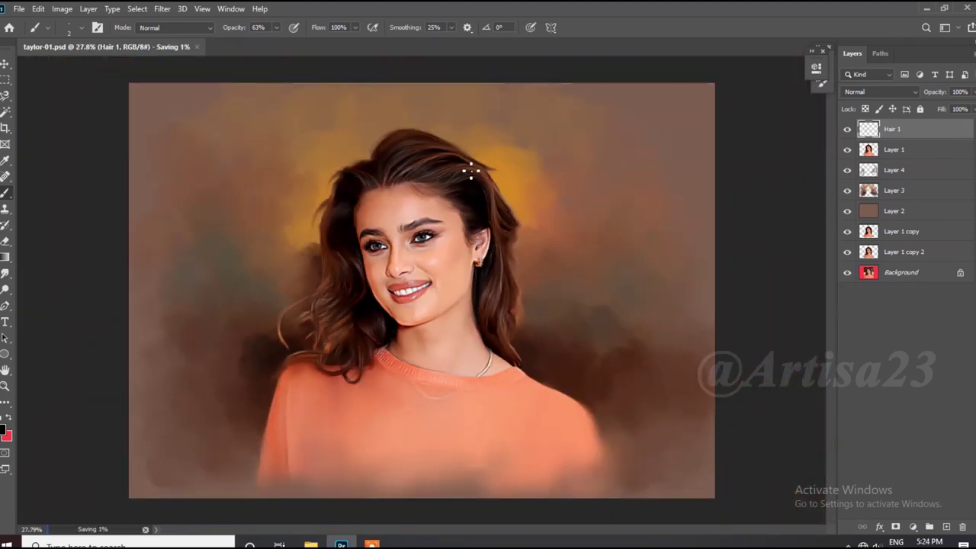
scroll(529, 196, "up", 4)
scroll(533, 134, "up", 2)
left_click(533, 134, "alt")
scroll(533, 134, "down", 4)
left_click_drag(501, 170, 625, 326)
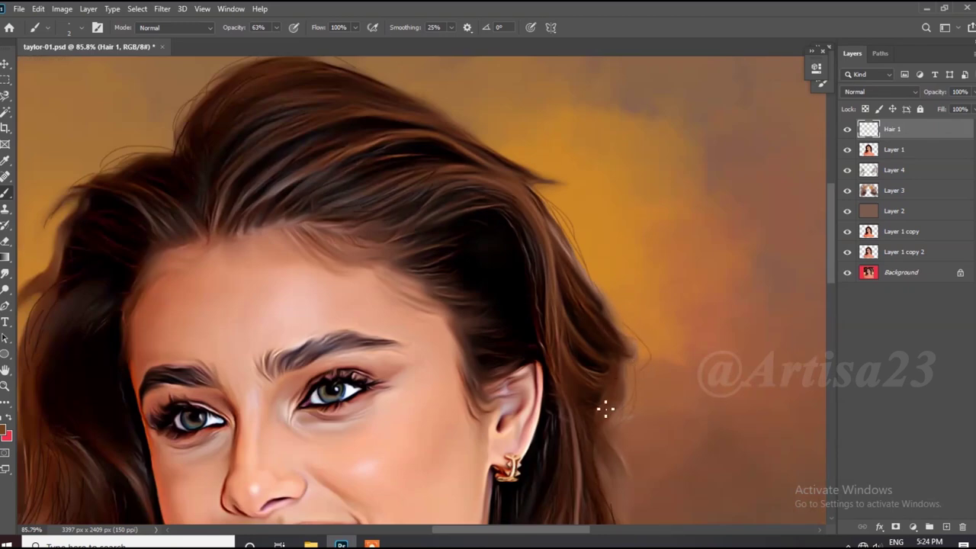
Paint thin strands along the top hair edge.
left_click_drag(605, 410, 562, 309)
scroll(595, 427, "down", 3)
scroll(388, 105, "down", 1)
scroll(447, 173, "up", 4)
mouse_move(400, 267)
left_mouse_down()
mouse_move(506, 233)
mouse_move(710, 322)
left_mouse_up()
scroll(710, 322, "down", 1)
scroll(388, 350, "up", 1)
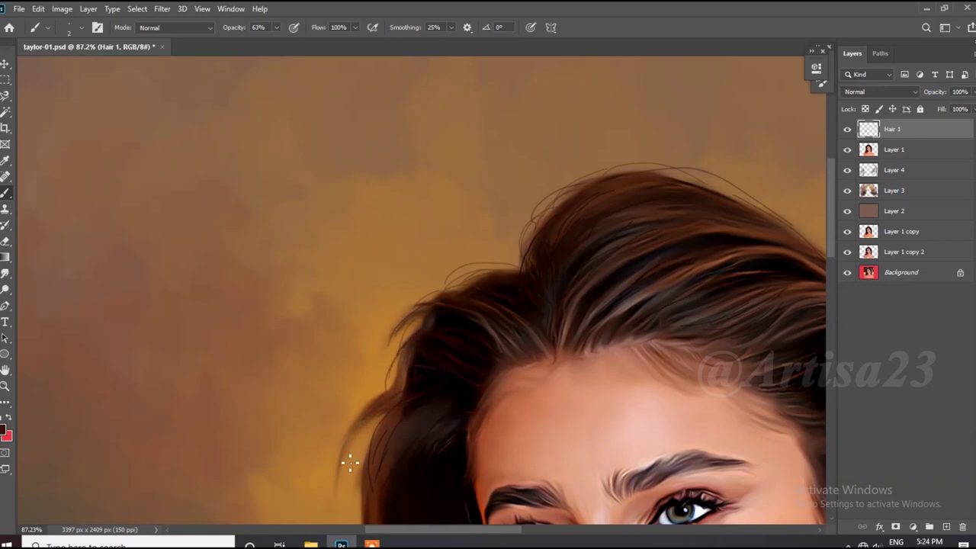
Save the painting.
scroll(424, 355, "down", 2)
scroll(405, 371, "down", 1)
scroll(431, 324, "down", 1)
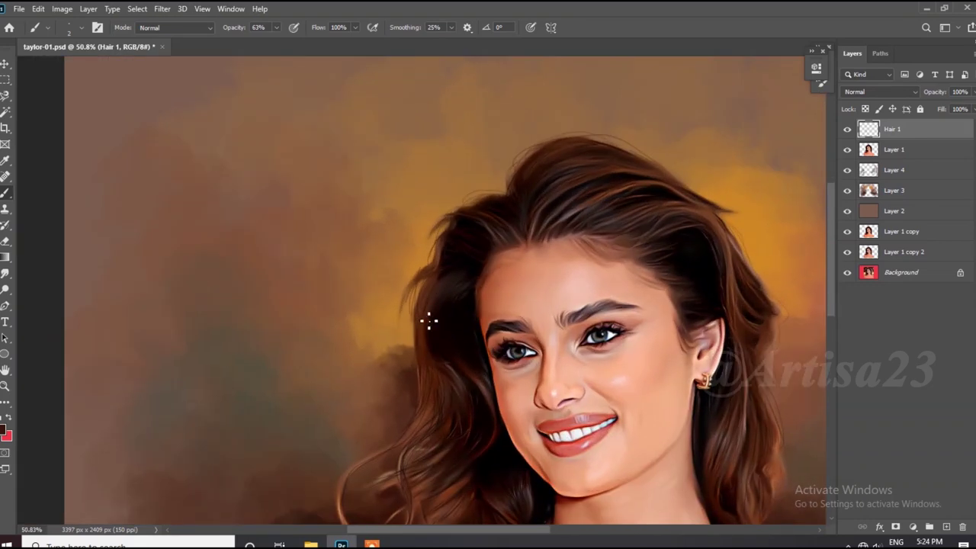
scroll(458, 289, "down", 2)
scroll(501, 232, "down", 1)
key("ctrl+s")
Paint light highlight strands across the top hair.
scroll(501, 232, "up", 2)
scroll(353, 200, "up", 2)
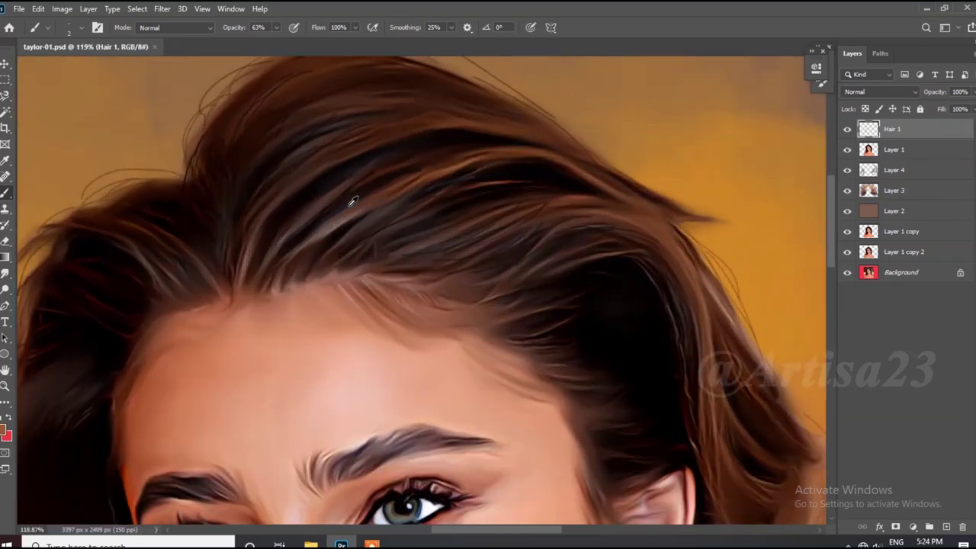
left_click_drag(458, 180, 318, 209)
left_click_drag(405, 163, 293, 186)
left_click_drag(461, 125, 296, 173)
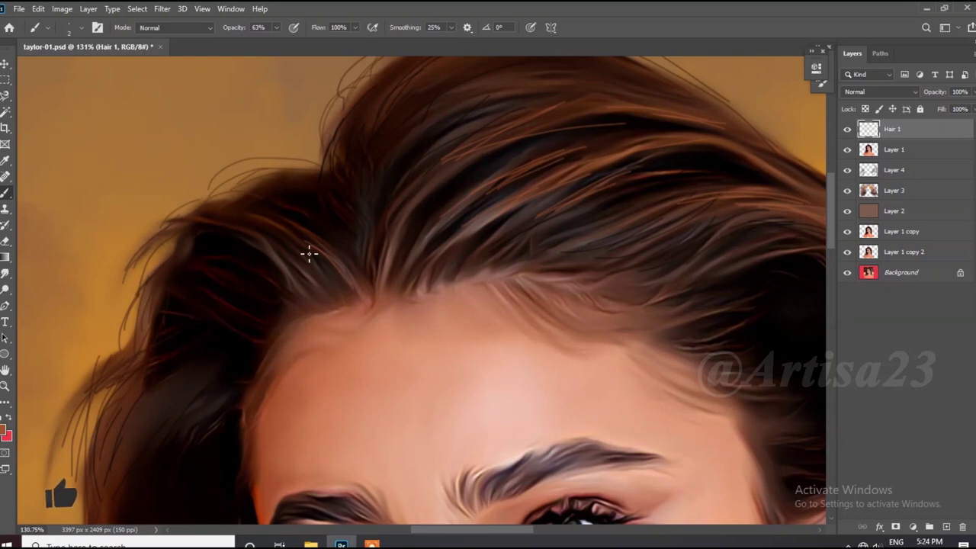
Paint light strands along the loose left curl.
scroll(299, 257, "down", 2)
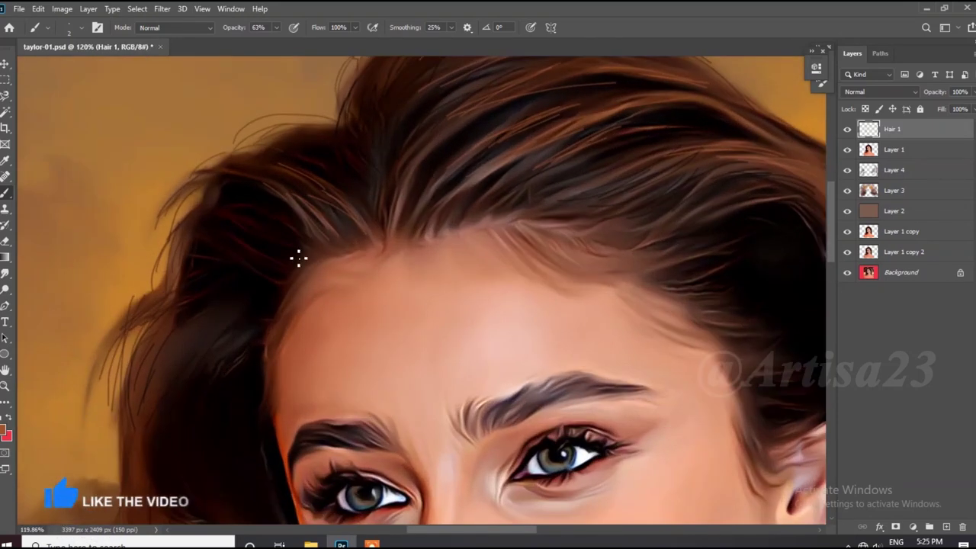
scroll(304, 175, "down", 2)
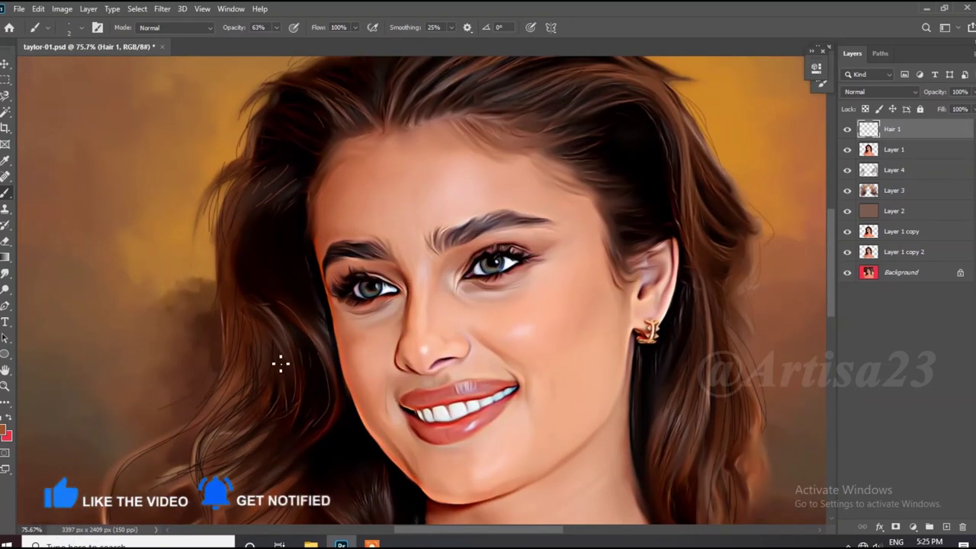
scroll(279, 364, "up", 1)
scroll(720, 326, "down", 3)
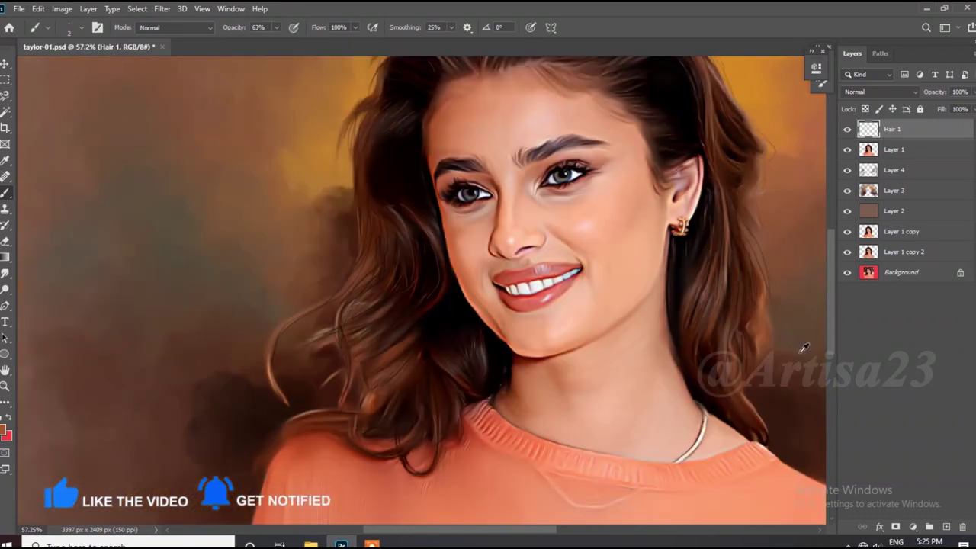
scroll(338, 361, "up", 5)
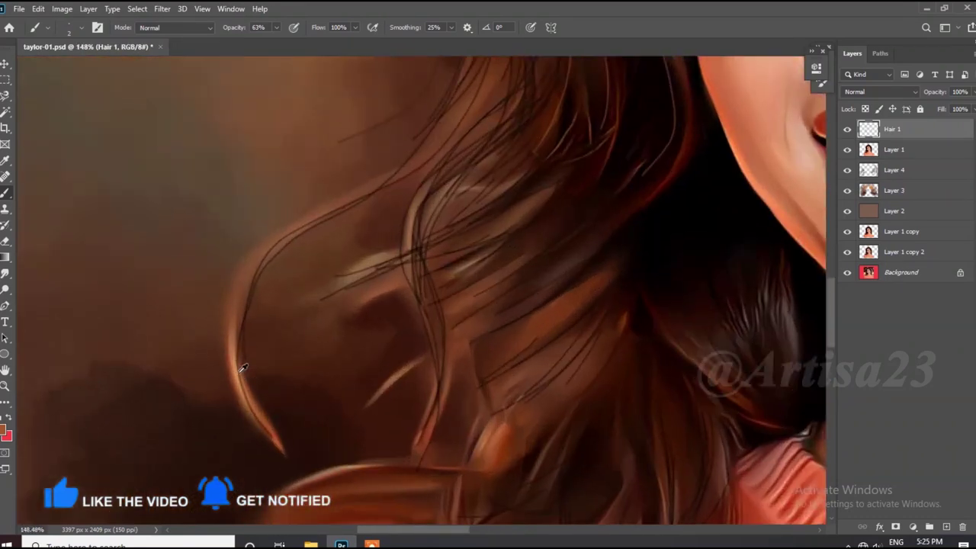
scroll(299, 428, "down", 2)
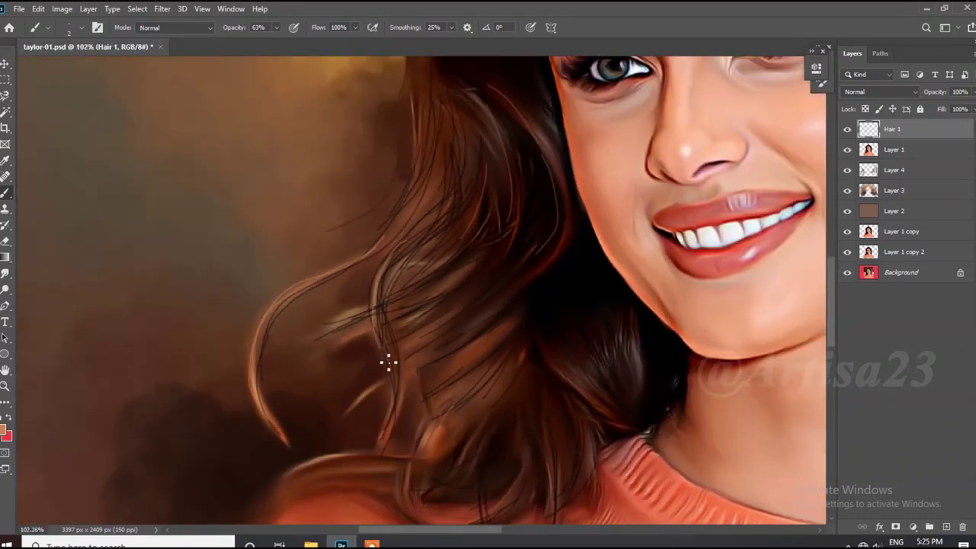
mouse_move(310, 350)
left_mouse_down()
mouse_move(444, 259)
mouse_move(380, 309)
mouse_move(438, 413)
mouse_move(485, 359)
left_mouse_up()
Add thin flyaway strands along the crown's outer edge.
scroll(427, 369, "down", 2)
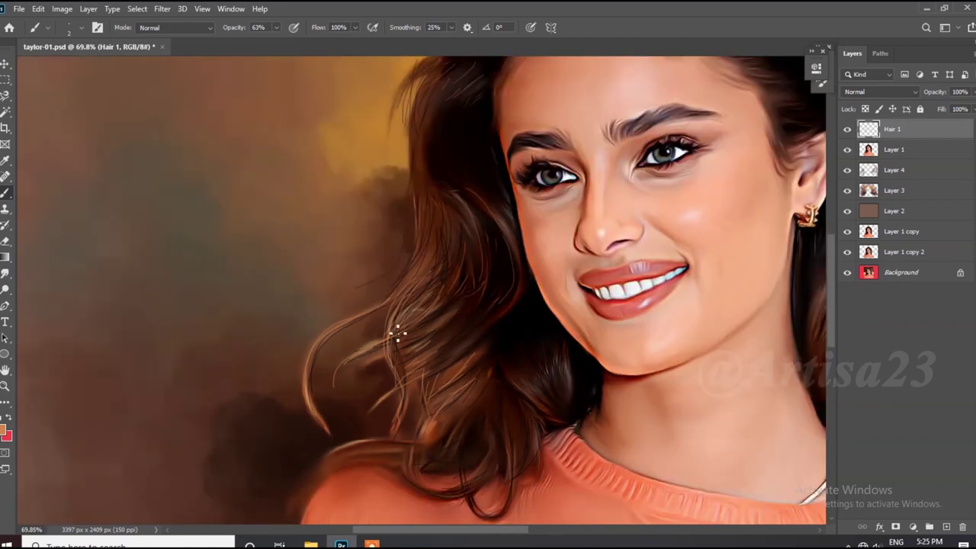
scroll(410, 103, "down", 1)
scroll(399, 316, "up", 1)
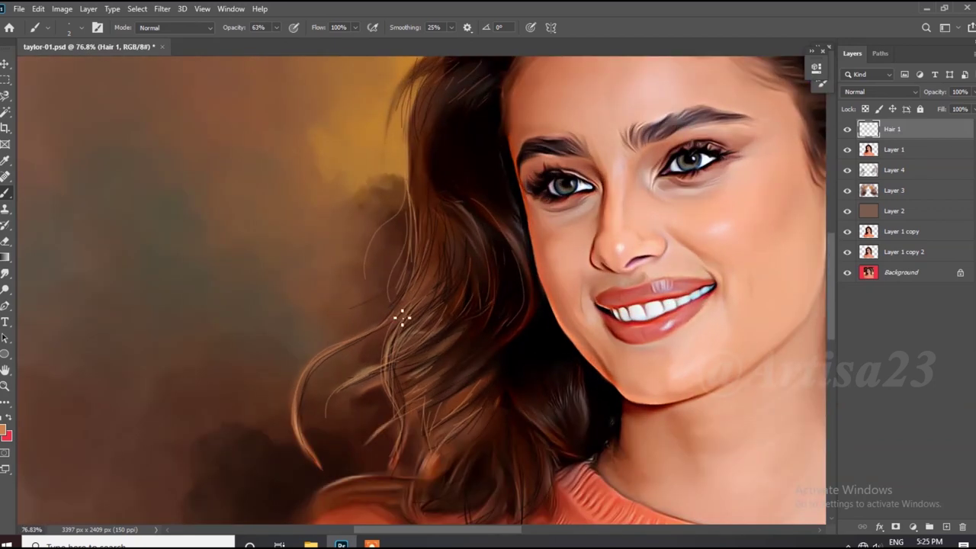
scroll(356, 323, "down", 3)
scroll(298, 330, "up", 3)
scroll(358, 244, "down", 1)
scroll(347, 235, "up", 2)
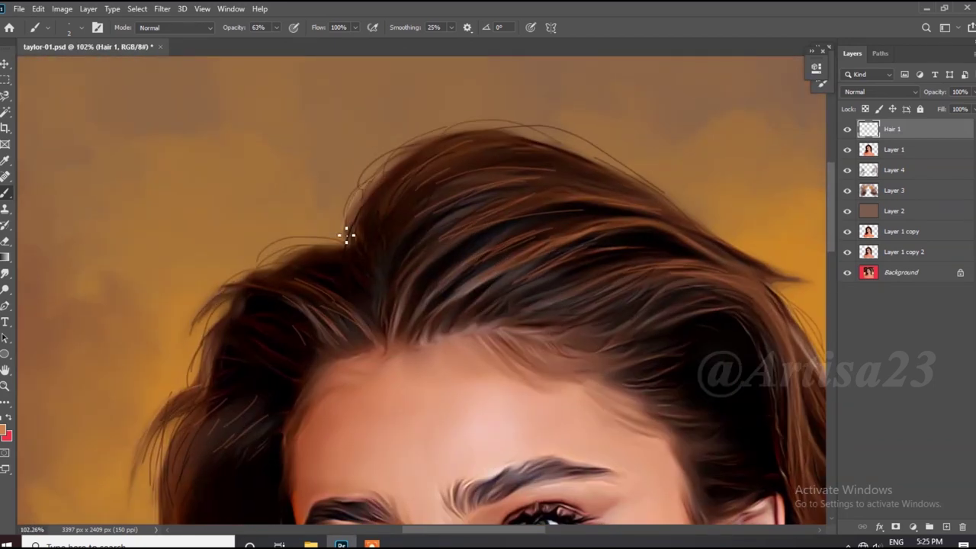
scroll(348, 238, "down", 1)
scroll(557, 209, "right", 2)
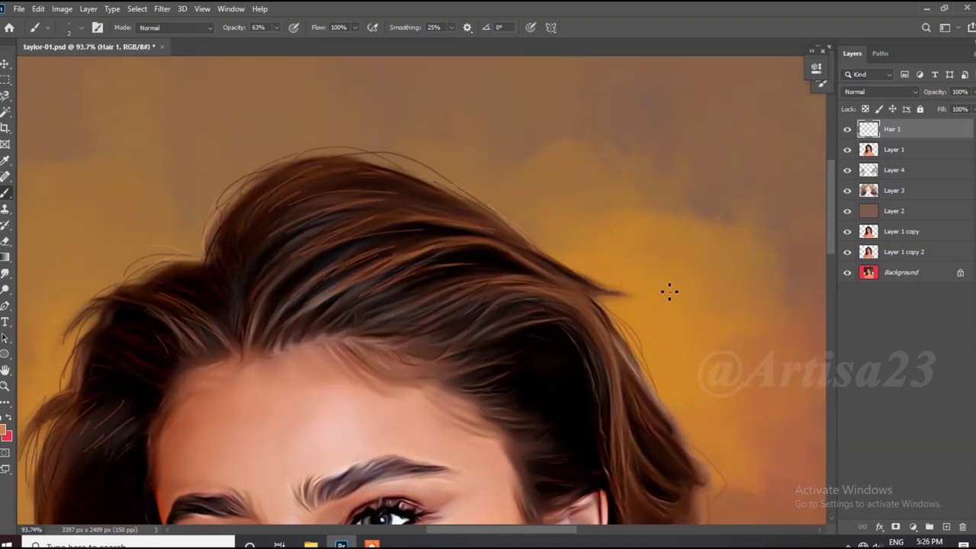
scroll(670, 291, "up", 2)
left_click_drag(599, 298, 658, 293)
scroll(614, 305, "down", 2)
left_click_drag(595, 283, 654, 372)
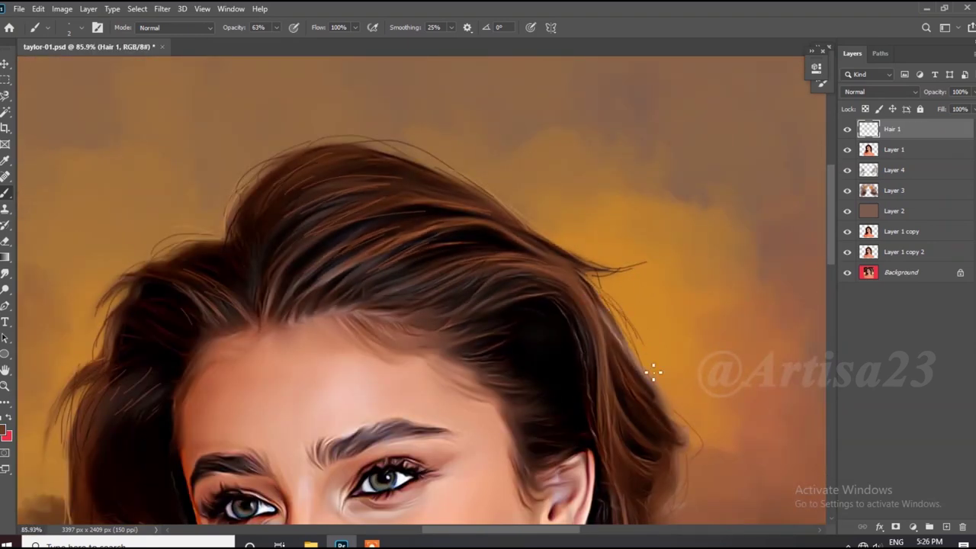
Paint thin dark strands along the hair beside the ear.
scroll(549, 213, "down", 2)
scroll(584, 320, "down", 3)
scroll(499, 372, "up", 4)
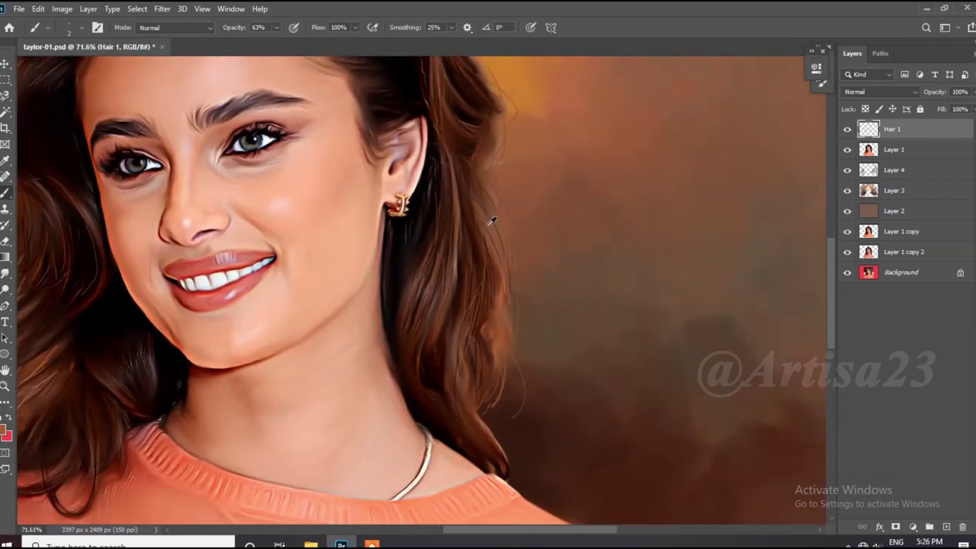
scroll(491, 218, "up", 2)
left_click_drag(480, 222, 525, 367)
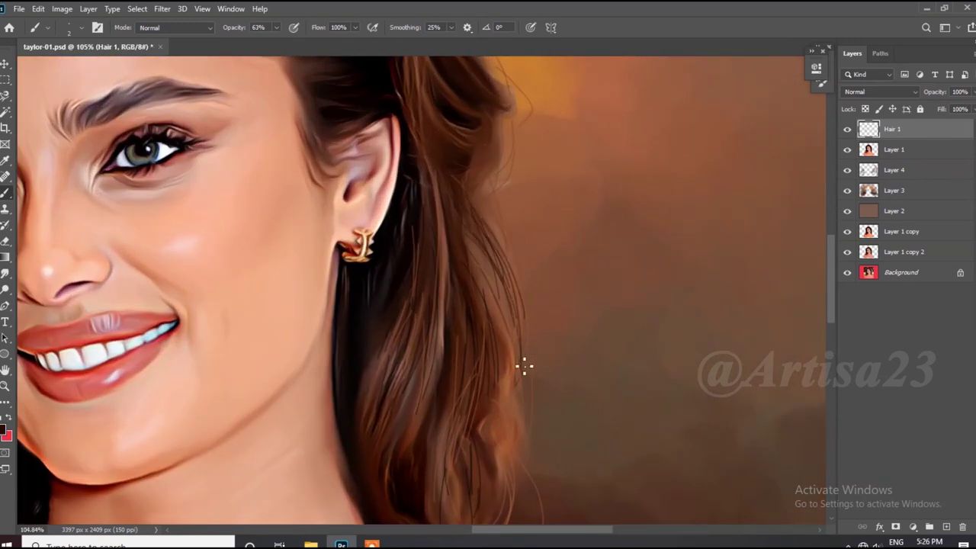
Zoom in and out to review the hair strands, then save the portrait.
scroll(525, 367, "down", 2)
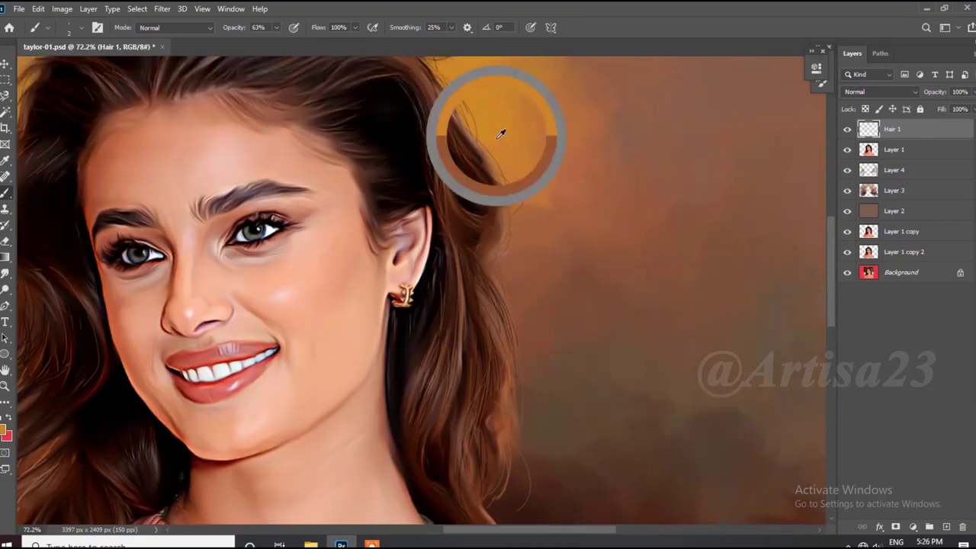
scroll(506, 338, "up", 2)
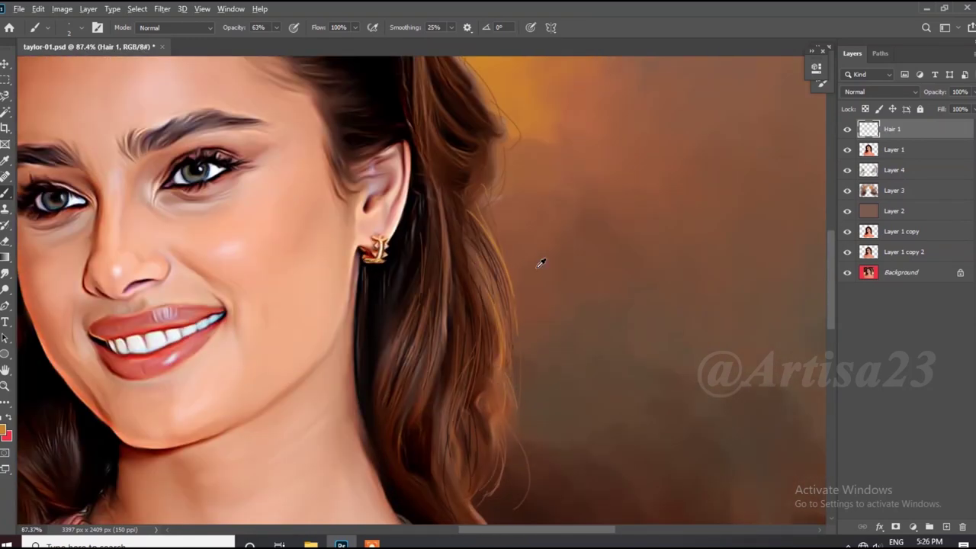
scroll(511, 421, "down", 1)
scroll(549, 447, "down", 1)
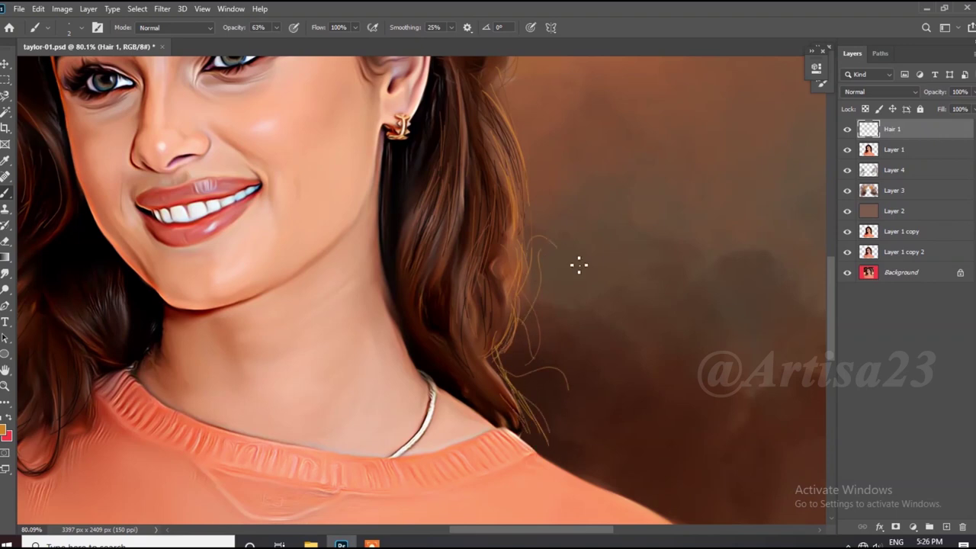
scroll(516, 354, "down", 2)
scroll(463, 355, "up", 1)
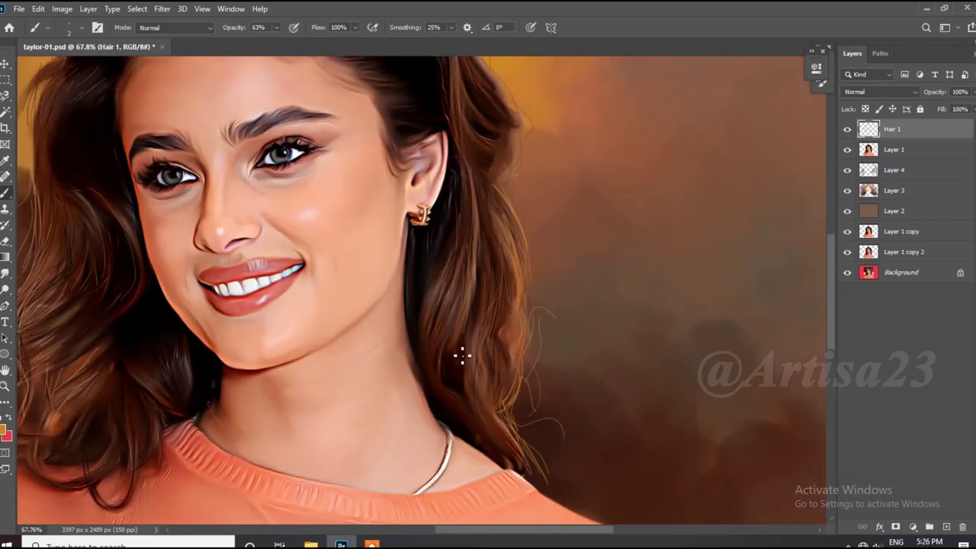
scroll(470, 384, "down", 2)
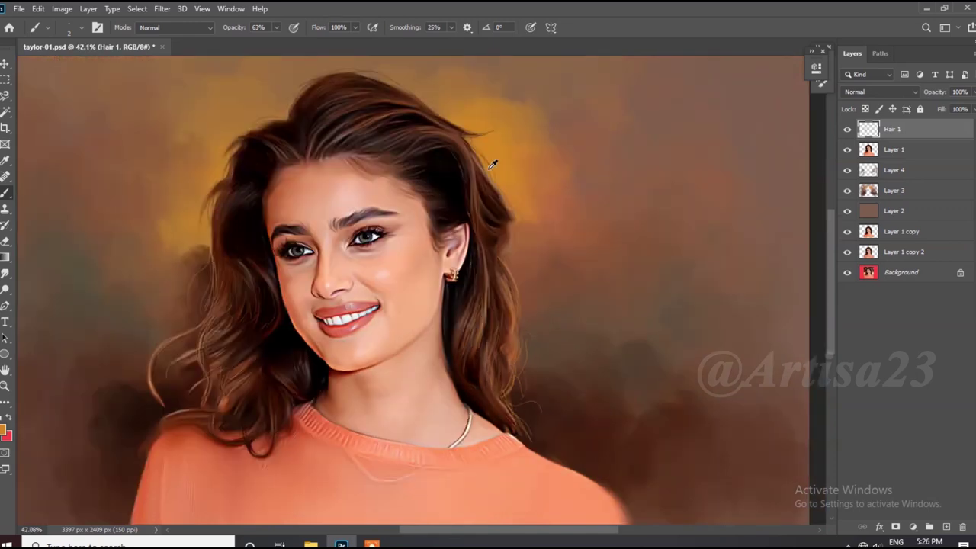
scroll(495, 159, "up", 3)
scroll(479, 222, "up", 1)
scroll(414, 144, "up", 1)
scroll(413, 183, "down", 2)
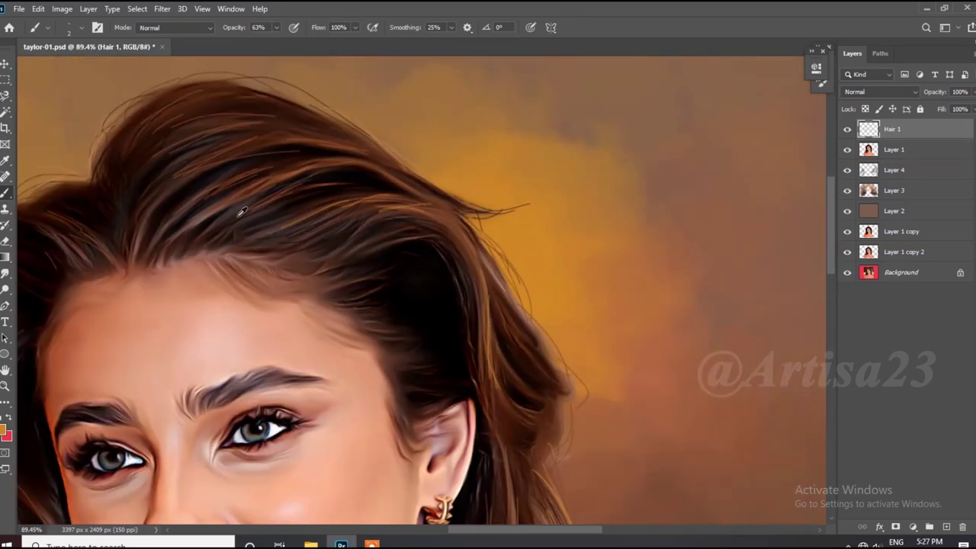
scroll(377, 148, "up", 1)
scroll(243, 135, "down", 1)
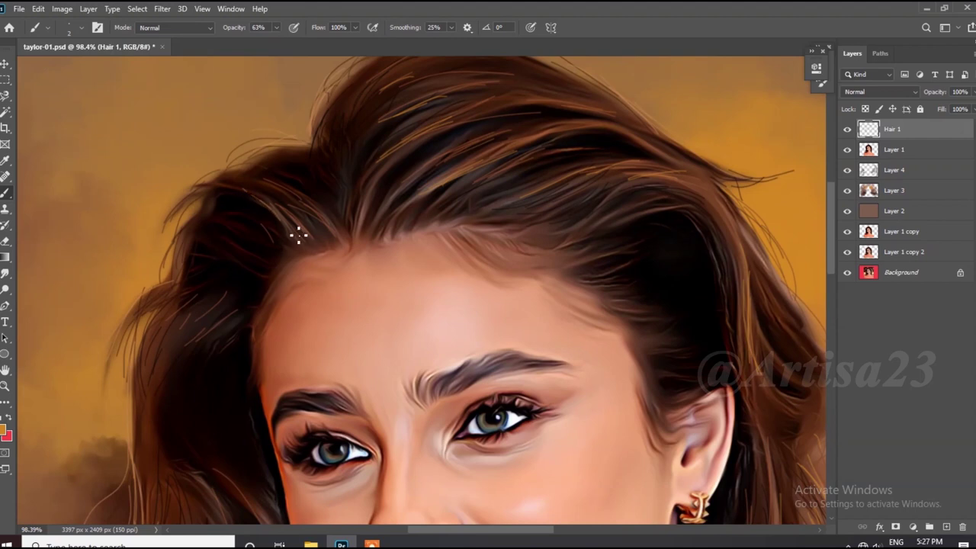
scroll(294, 229, "down", 1)
scroll(336, 290, "up", 2)
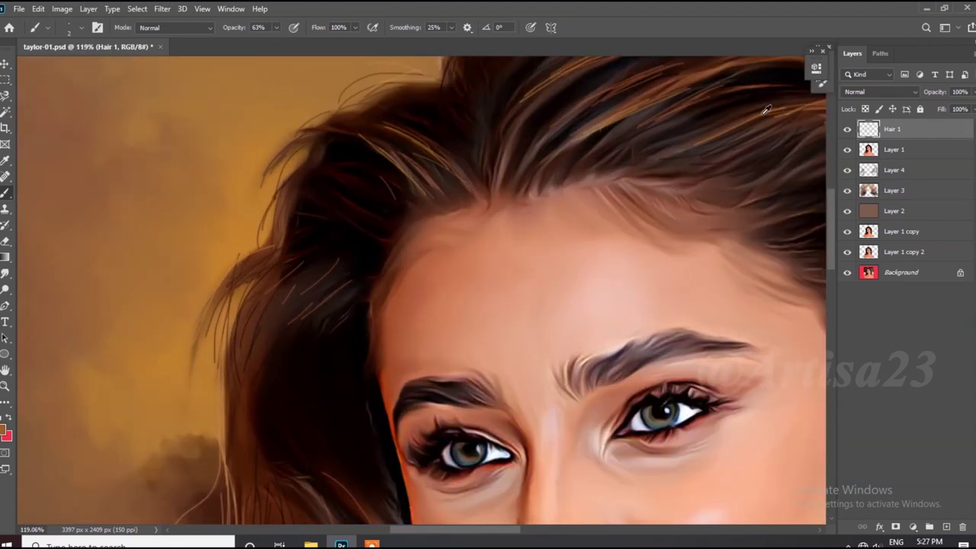
scroll(335, 297, "down", 2)
scroll(332, 358, "up", 1)
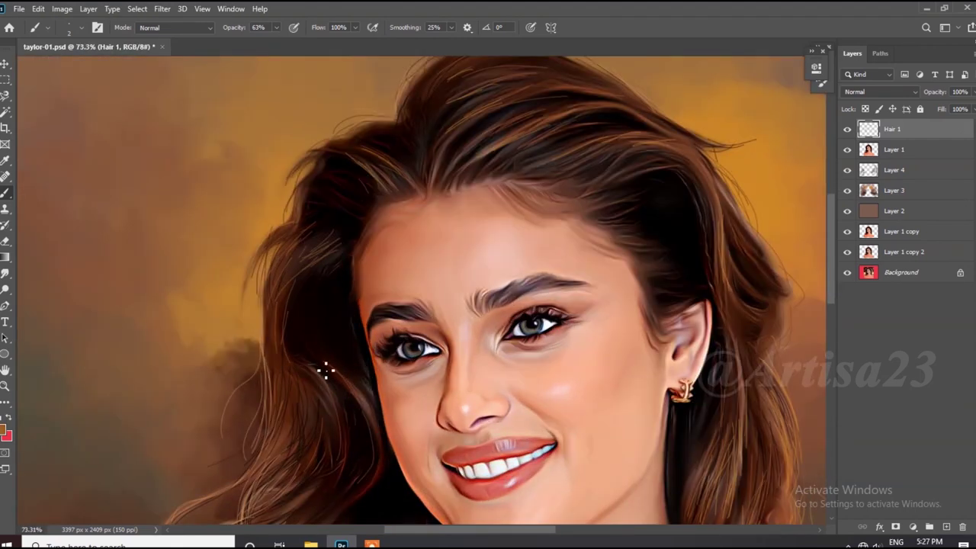
scroll(306, 397, "down", 2)
scroll(406, 397, "down", 2)
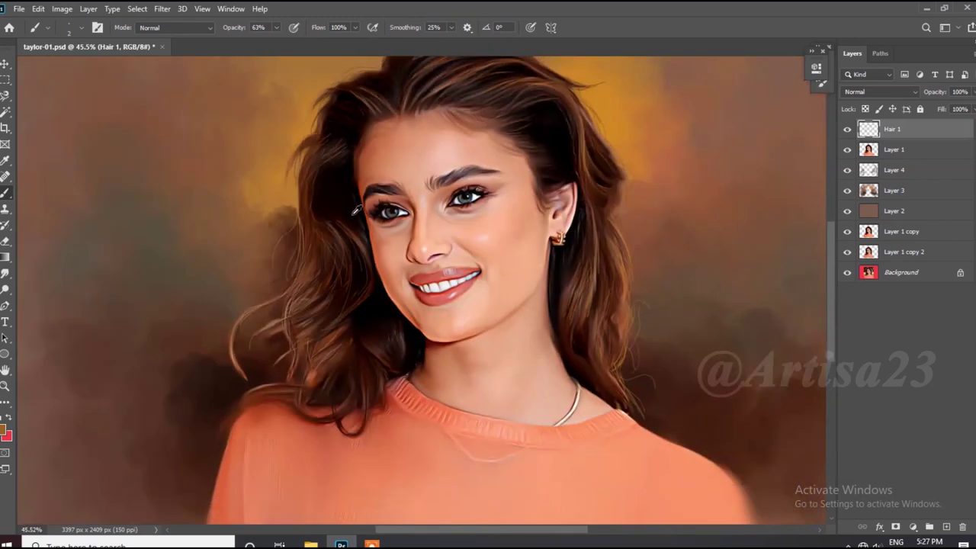
scroll(409, 406, "up", 2)
scroll(379, 439, "up", 2)
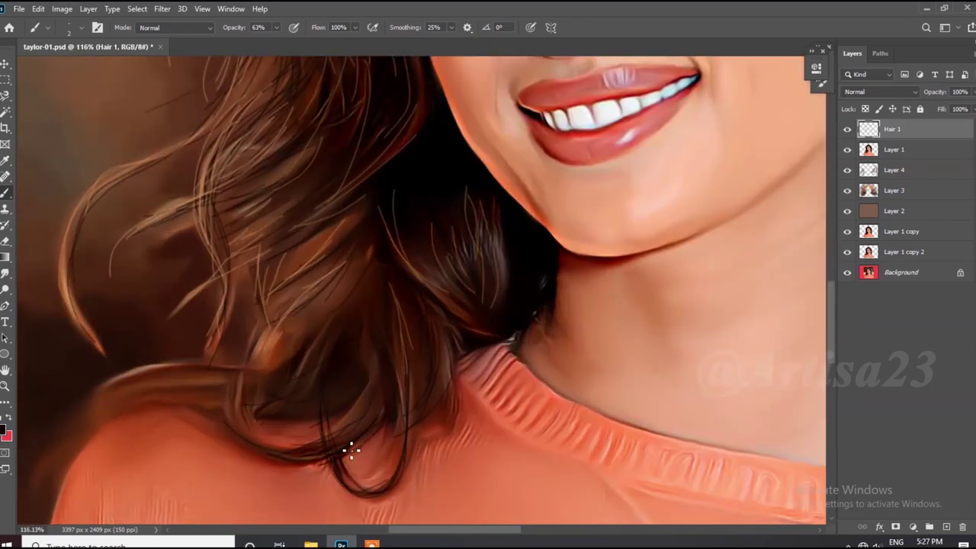
scroll(330, 360, "up", 1)
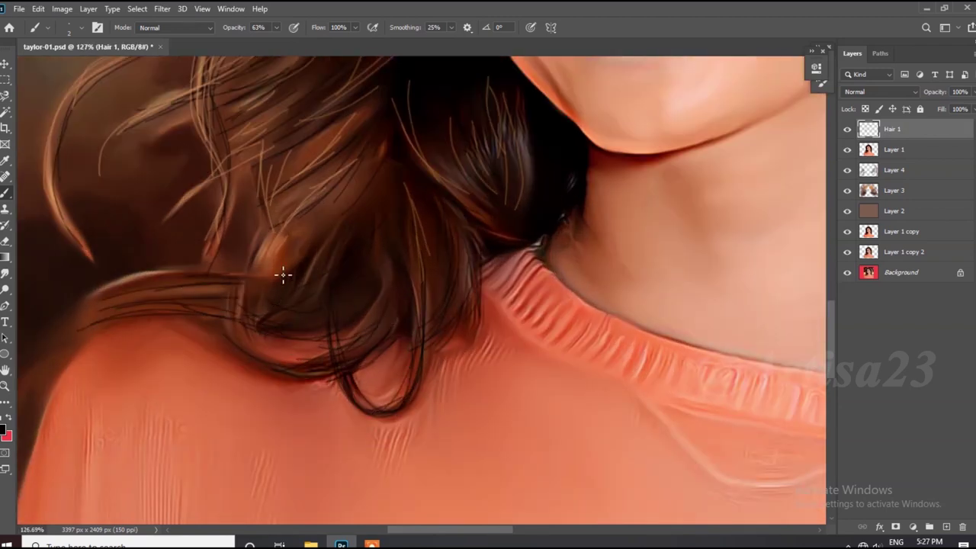
scroll(282, 275, "down", 5)
key("ctrl+s")
Zoom out and back in to inspect the finished hair around the face.
scroll(652, 303, "down", 1)
scroll(569, 353, "up", 4)
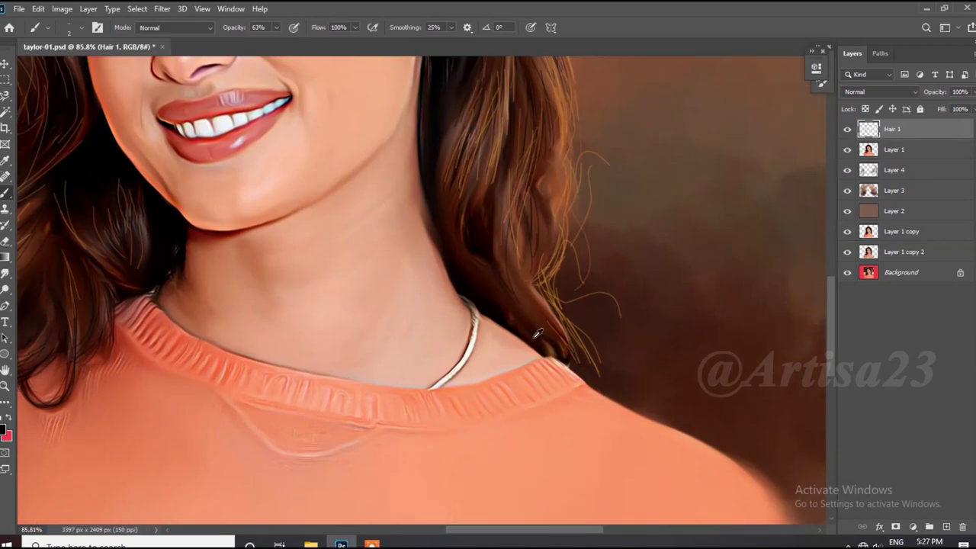
scroll(560, 317, "up", 2)
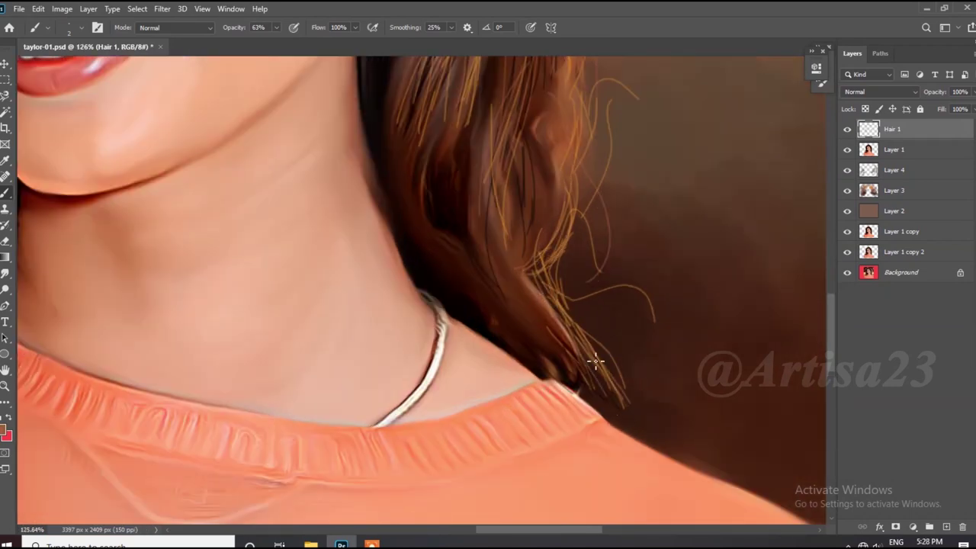
scroll(591, 307, "down", 2)
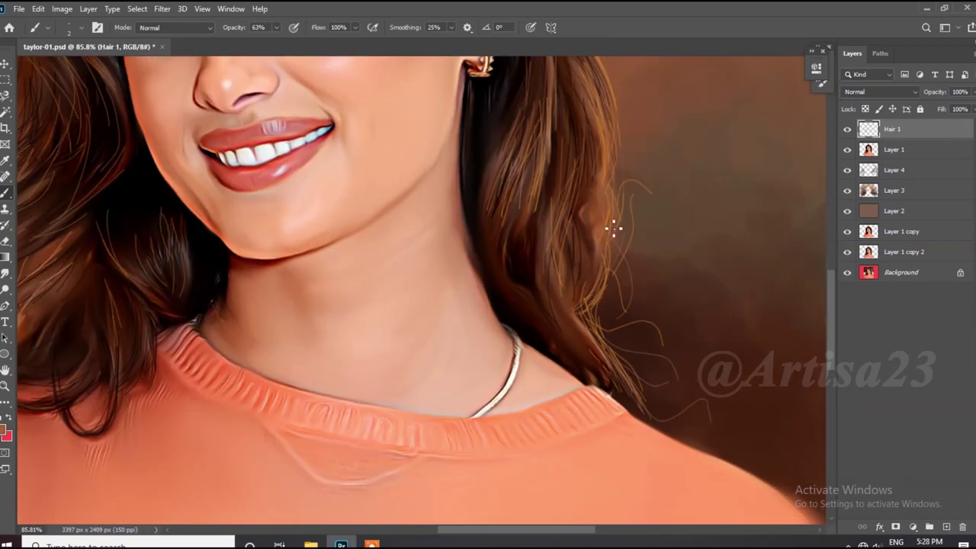
scroll(614, 228, "down", 4)
scroll(596, 297, "up", 4)
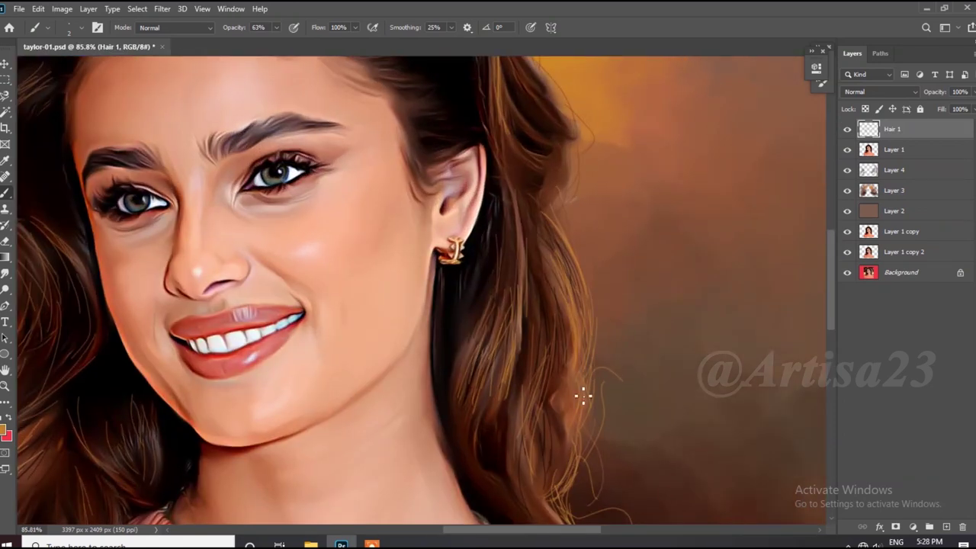
scroll(587, 345, "down", 4)
scroll(322, 389, "up", 4)
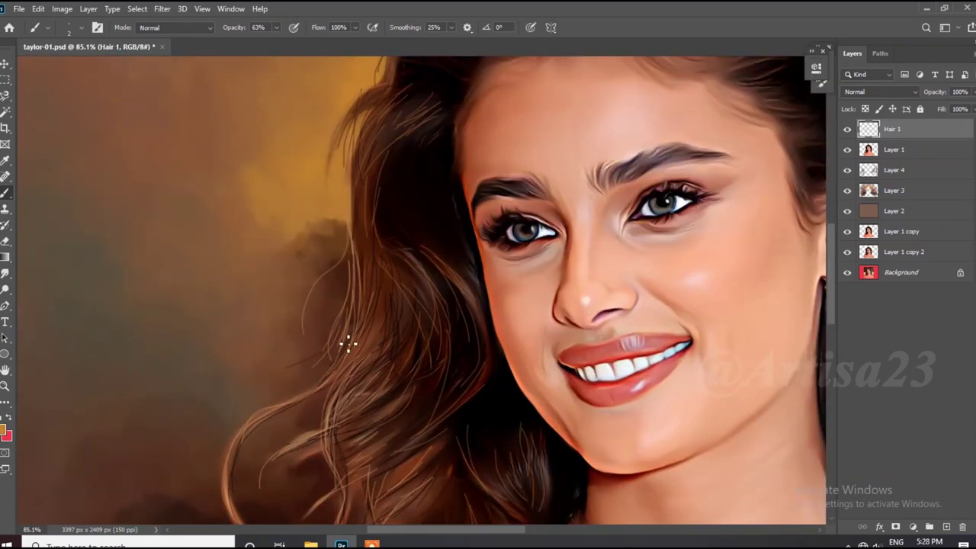
scroll(286, 461, "down", 1)
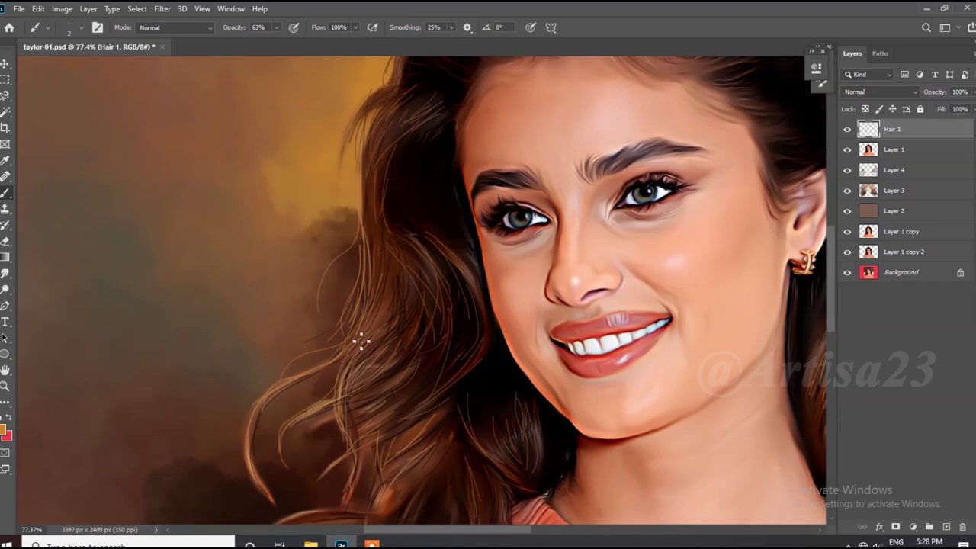
scroll(318, 456, "down", 1)
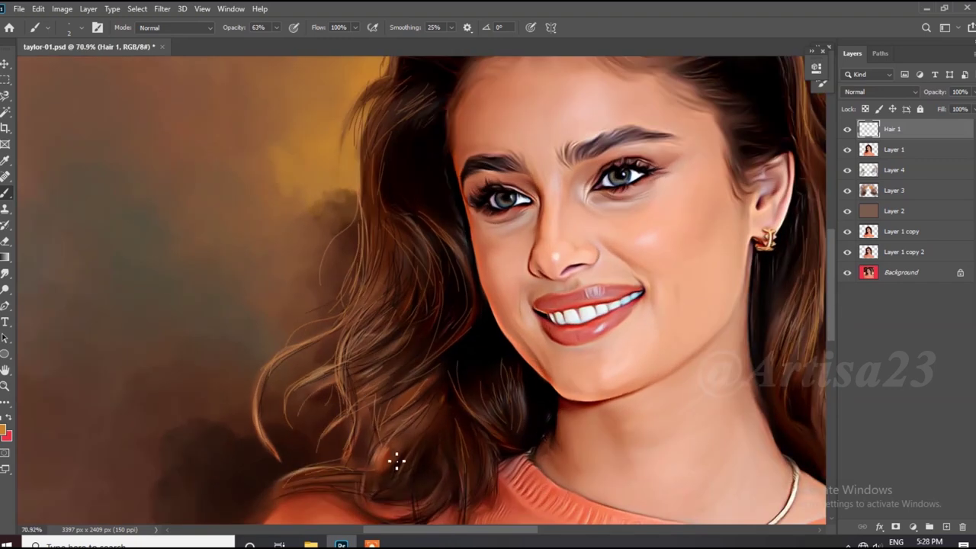
scroll(396, 461, "down", 1)
scroll(334, 259, "up", 3)
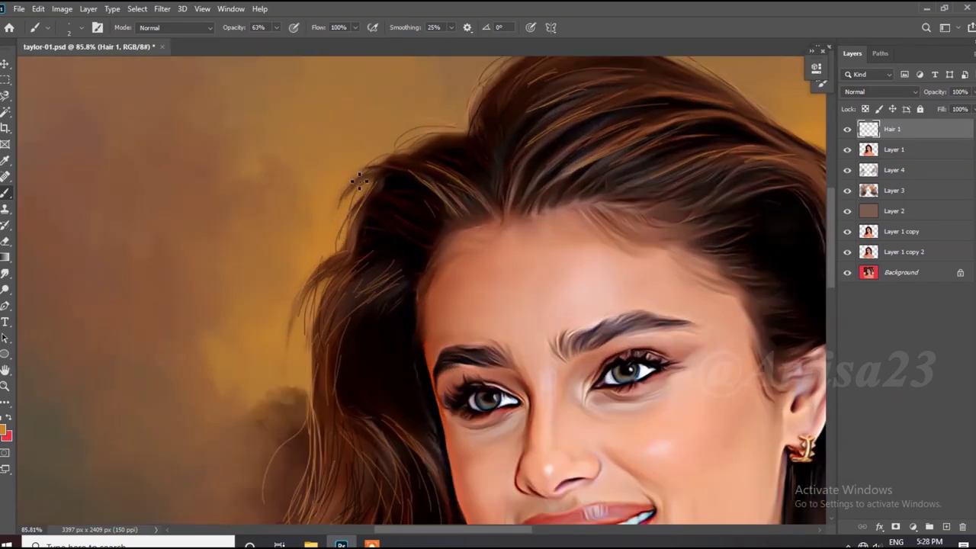
scroll(357, 180, "up", 2)
scroll(481, 125, "down", 2)
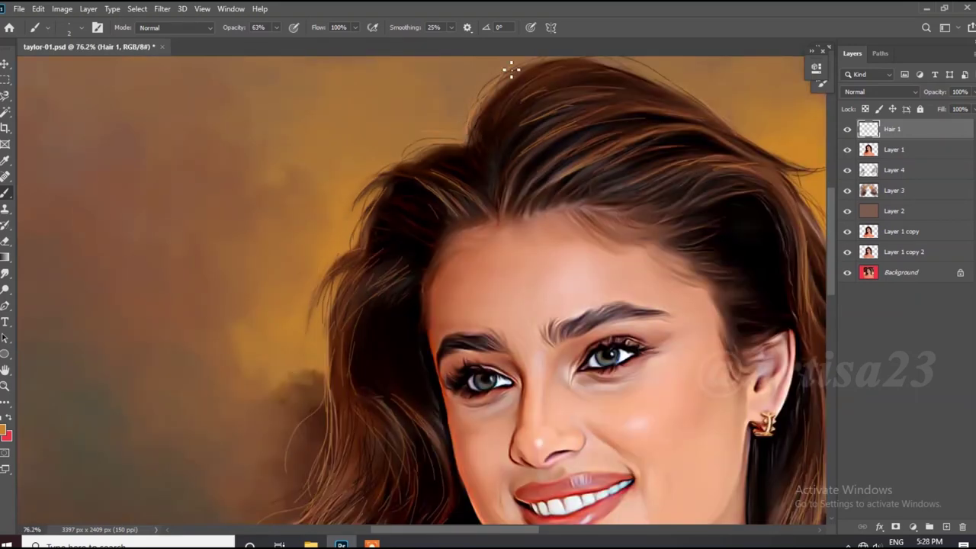
scroll(511, 70, "down", 1)
scroll(595, 141, "down", 1)
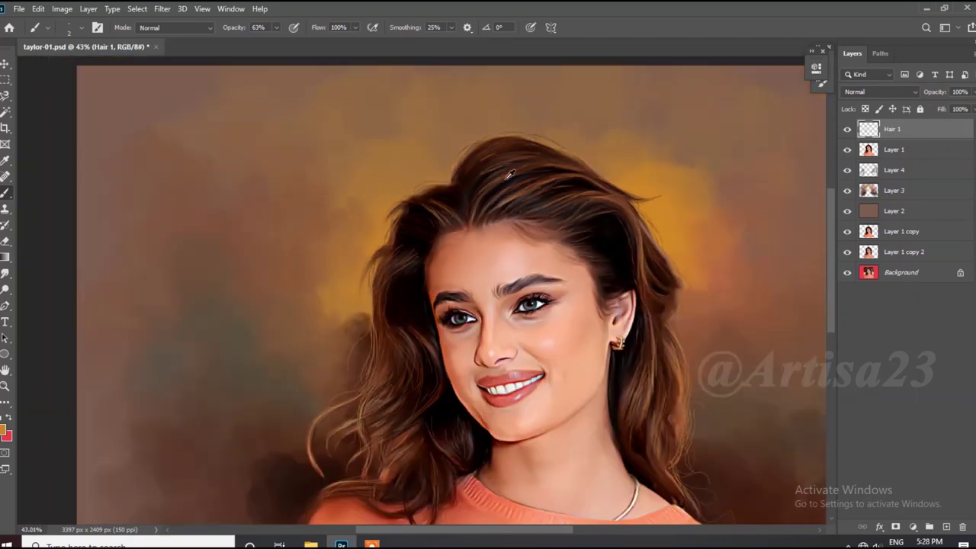
scroll(569, 208, "up", 2)
scroll(527, 206, "down", 4)
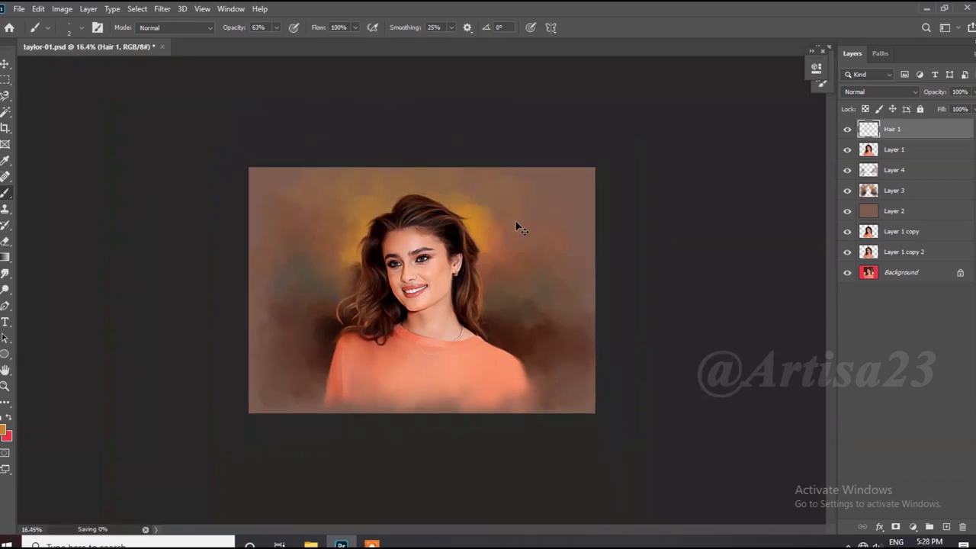
scroll(496, 213, "up", 2)
scroll(427, 244, "up", 1)
scroll(404, 241, "down", 1)
scroll(399, 262, "up", 1)
scroll(408, 285, "up", 1)
Add a new Color 1 layer and load Layer 1's outline as a selection.
left_click(928, 527)
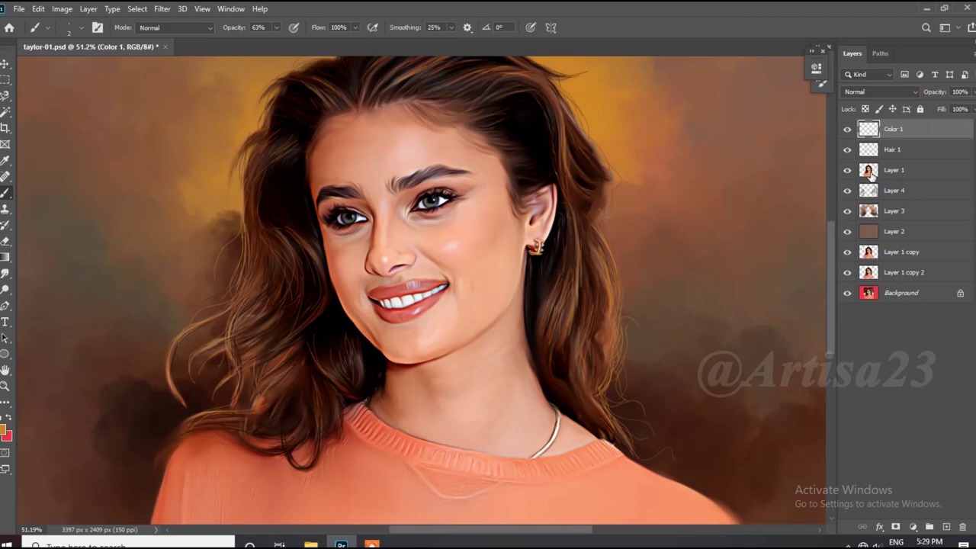
left_click(869, 170, "ctrl")
scroll(458, 267, "down", 2)
scroll(457, 266, "up", 1)
key("F5")
key("F5")
Set the brush to 12% opacity with a dark red foreground colour.
left_click_drag(240, 44, 235, 44)
left_click(6, 433)
left_click(787, 296)
left_click(768, 393)
key("Return")
Switch the layer to Color blend mode and size the brush to about 100.
left_click(881, 92)
left_click(870, 288)
key("bracketleft")
key("bracketright")
key("bracketright")
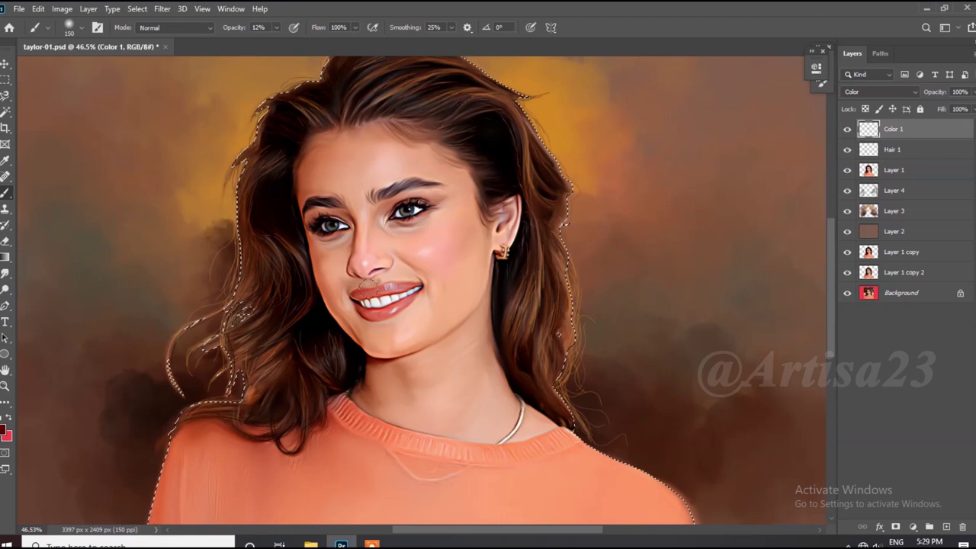
key("bracketleft")
key("bracketleft")
scroll(392, 331, "up", 2)
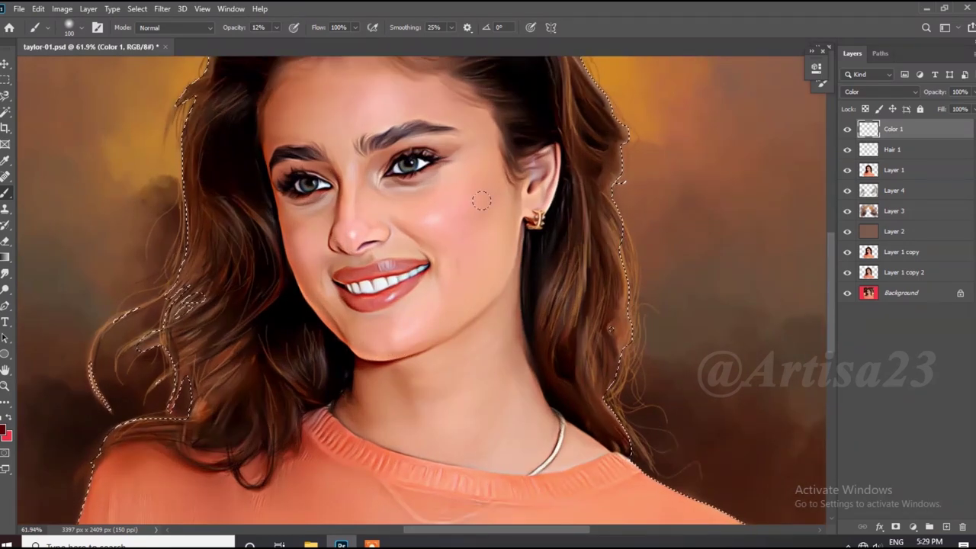
key("bracketleft")
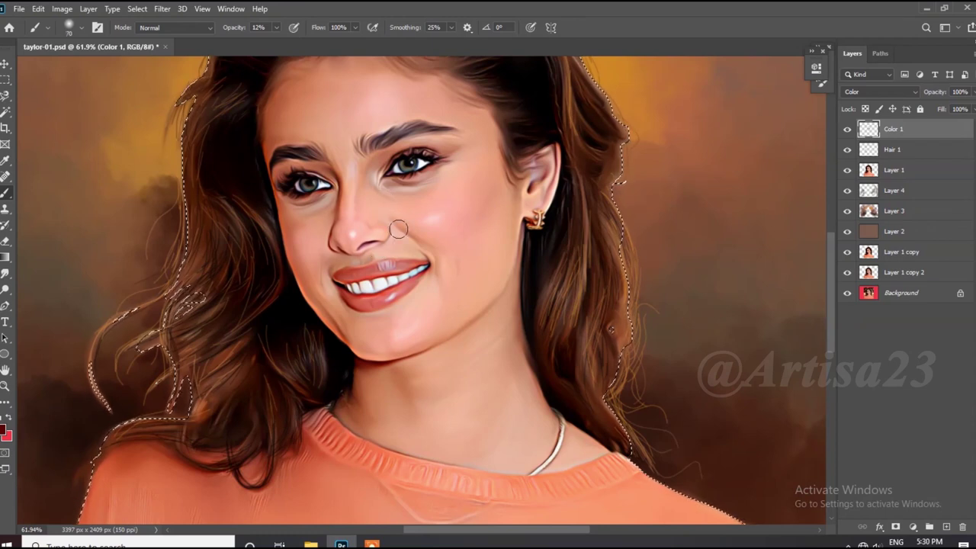
key("bracketright")
key("bracketright")
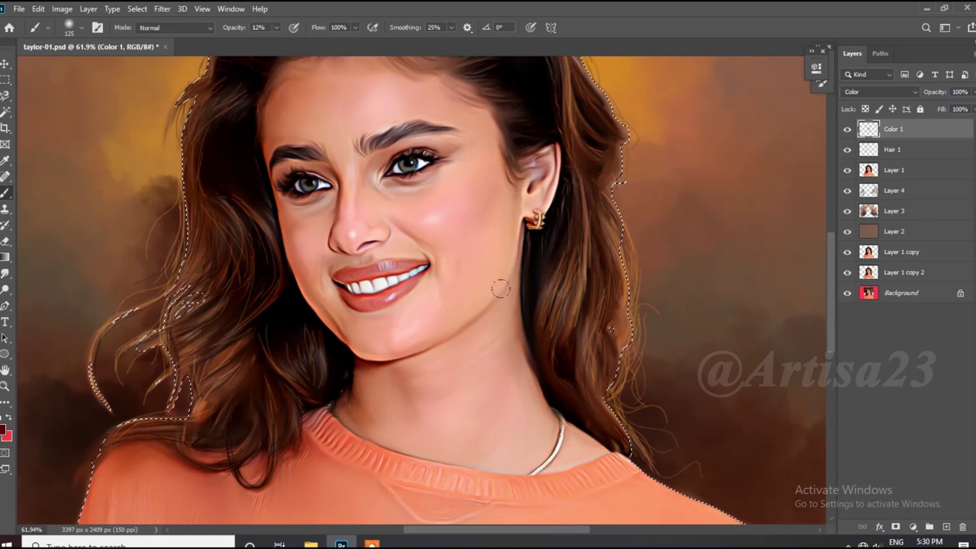
key("bracketleft")
Add an empty Color 2 layer above Color 1.
scroll(450, 151, "down", 2)
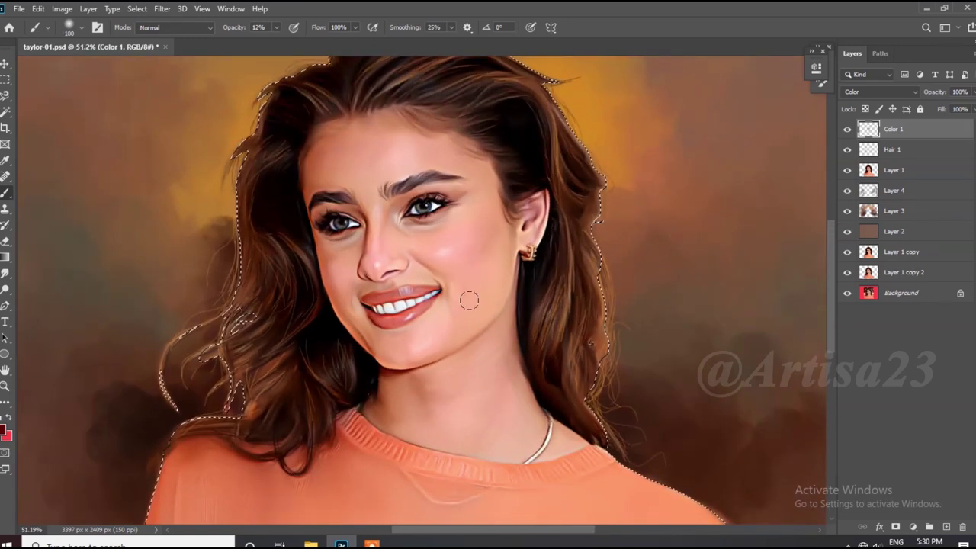
scroll(457, 312, "down", 1)
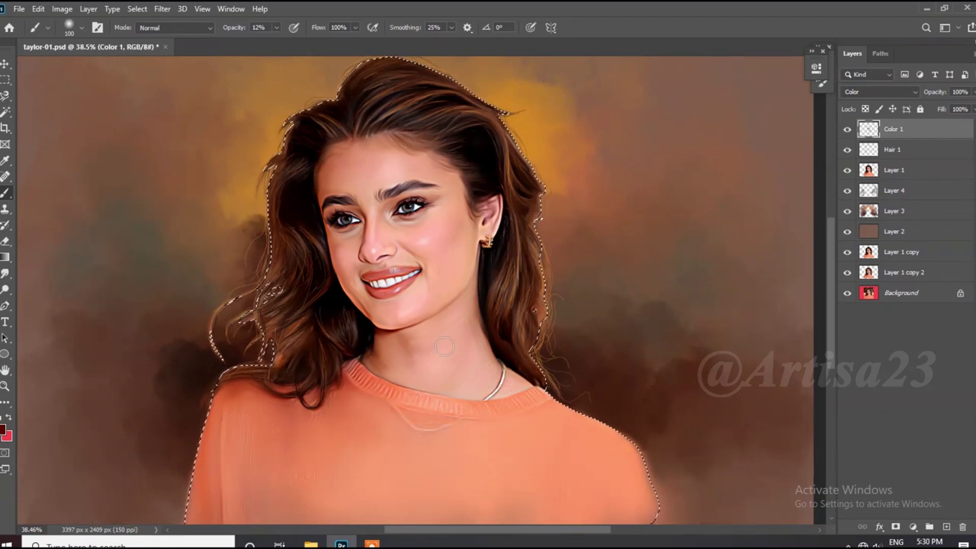
scroll(446, 347, "down", 1)
scroll(429, 305, "up", 2)
scroll(436, 257, "up", 2)
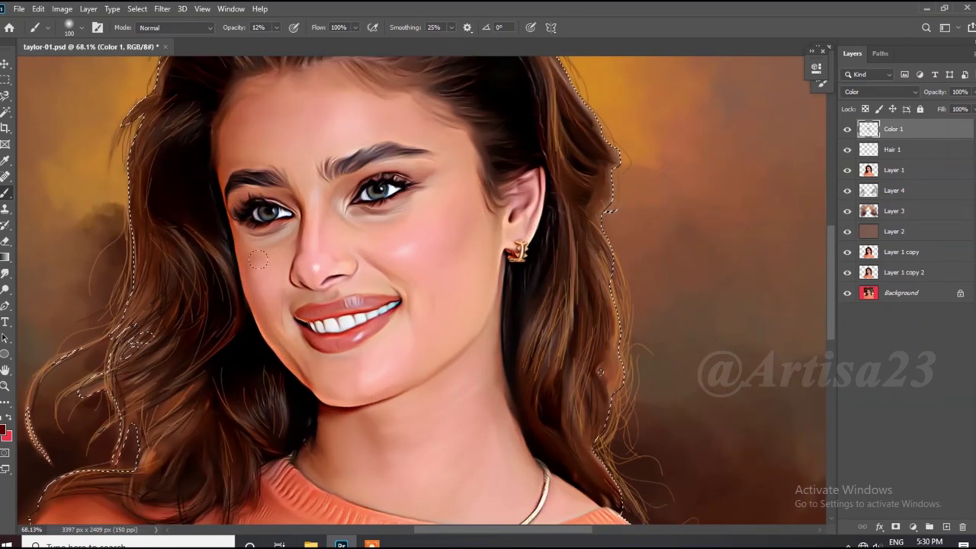
scroll(258, 260, "down", 2)
scroll(305, 259, "up", 1)
key("ctrl+shift+alt+n")
Rename the new layer to 'Color 2'.
double_click(894, 129)
type("Color 2")
key("Return")
scroll(263, 199, "down", 1)
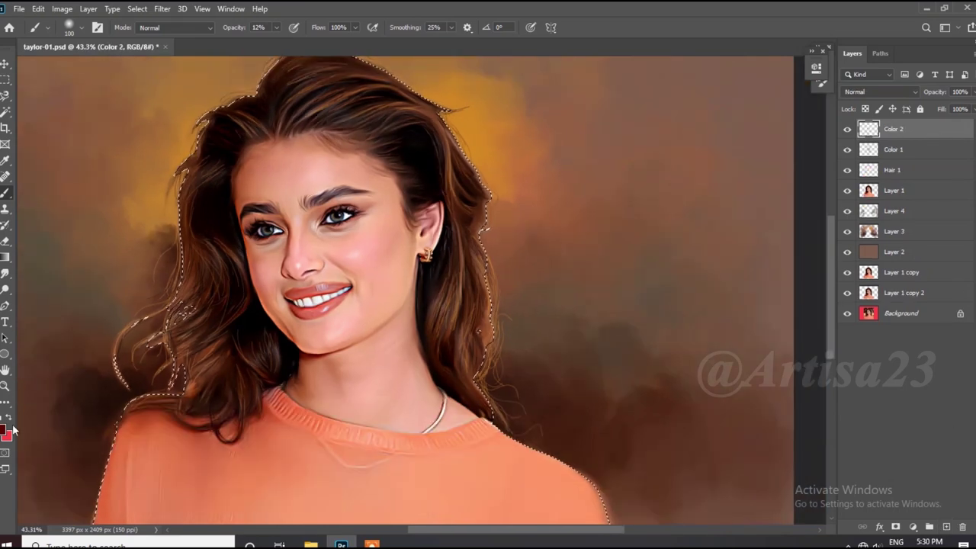
Choose a muted teal foreground colour and set Color 2 to Color blend mode.
left_click(7, 432)
left_click(787, 373)
left_click_drag(706, 365, 692, 380)
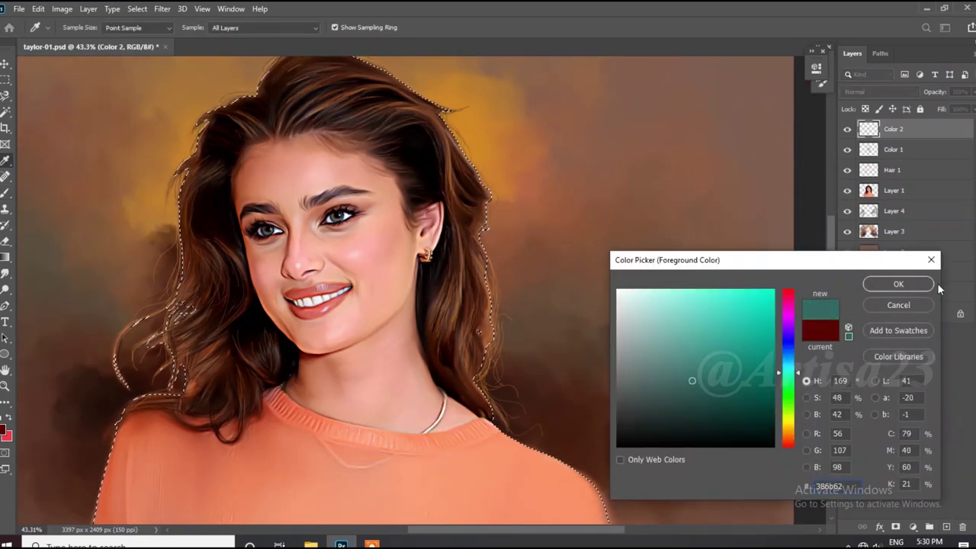
left_click(898, 284)
left_click(881, 91)
left_click(870, 383)
Brush a faint teal tint near the eye with a 50 px brush at 9% opacity.
scroll(336, 221, "up", 3)
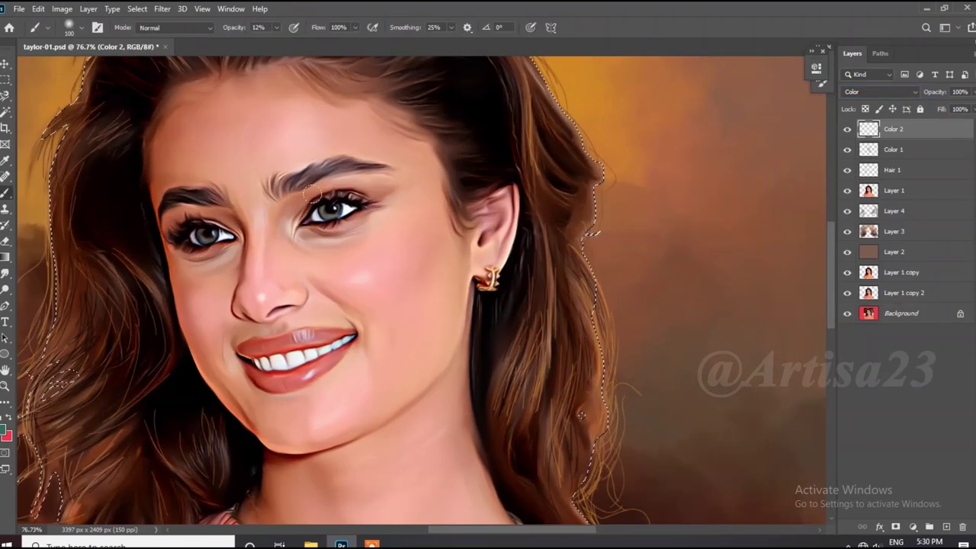
key("bracketleft")
key("bracketleft")
key("bracketleft")
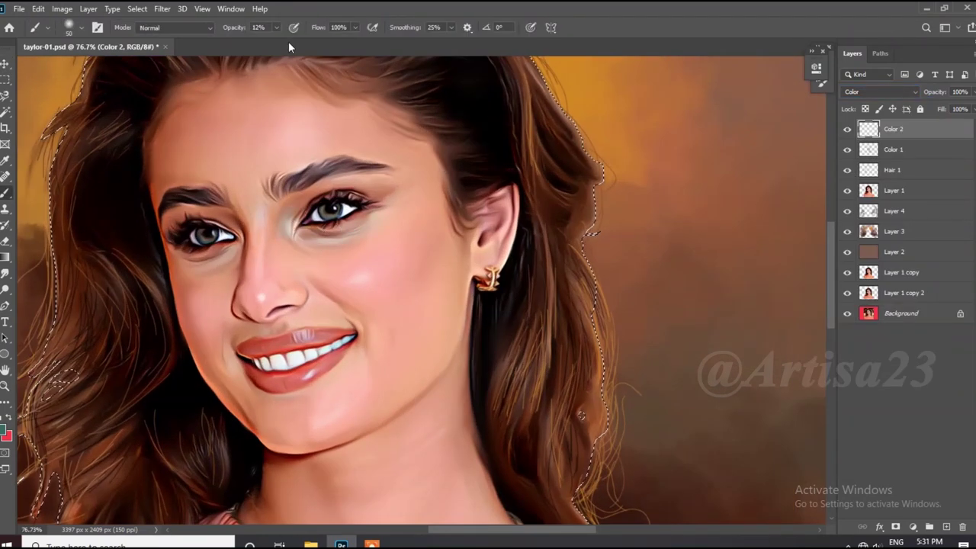
left_click(277, 28)
left_click_drag(275, 40, 271, 40)
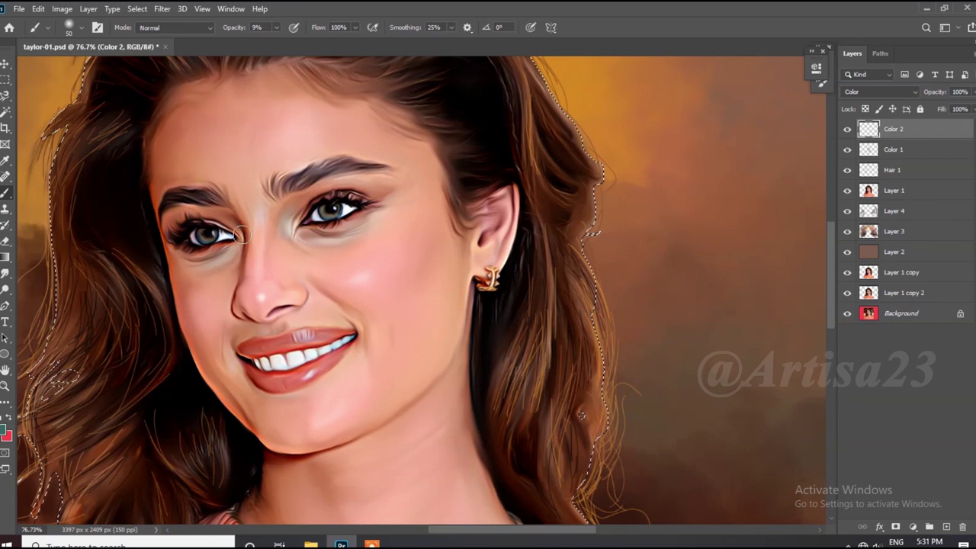
key("bracketright")
key("bracketright")
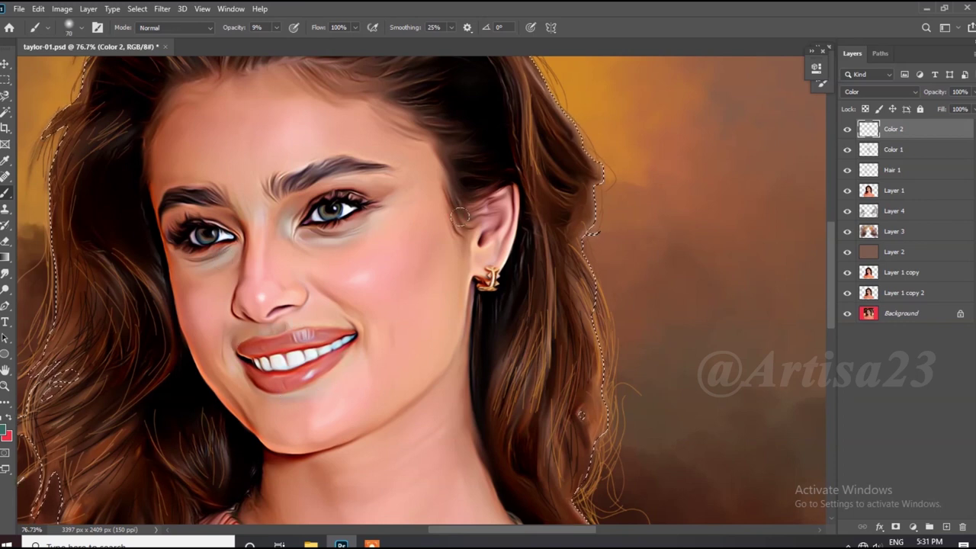
key("bracketleft")
key("bracketleft")
scroll(395, 304, "down", 1)
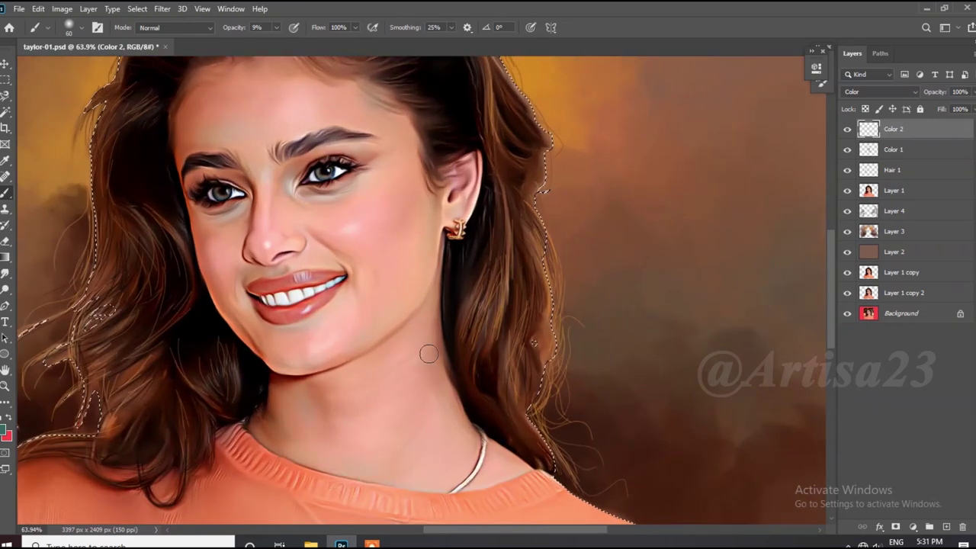
scroll(458, 452, "down", 1)
scroll(475, 224, "up", 2)
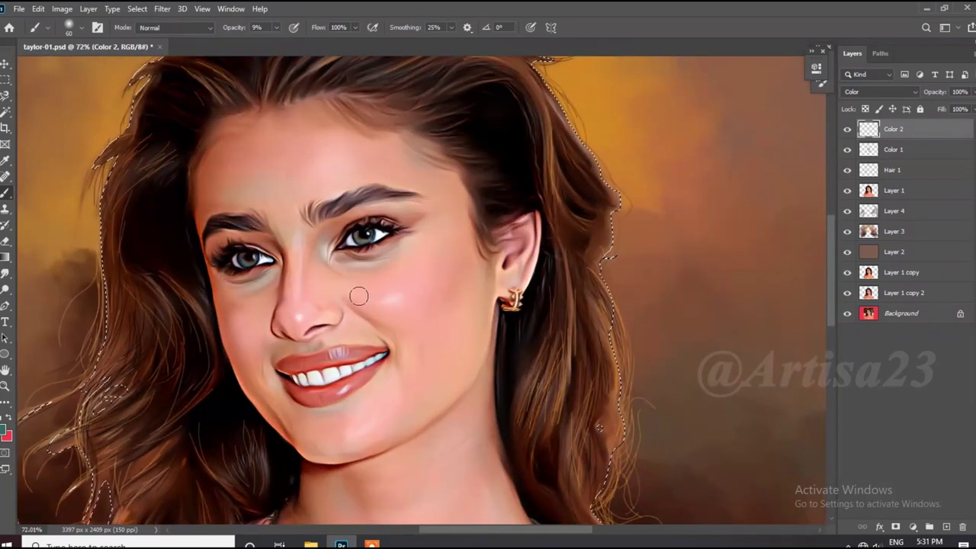
Smudge the teal tint, clear the selection with Ctrl+D, and save the document.
key("r")
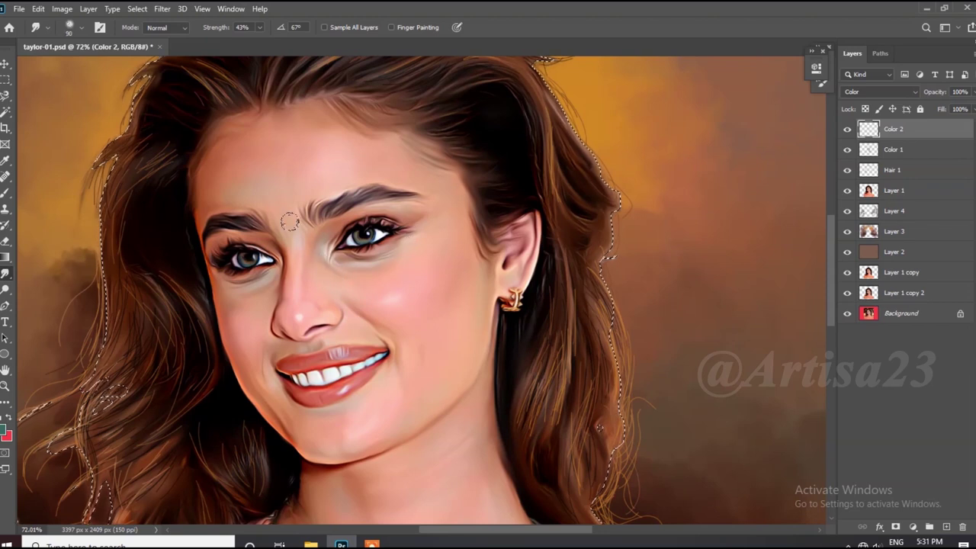
key("bracketleft")
key("bracketleft")
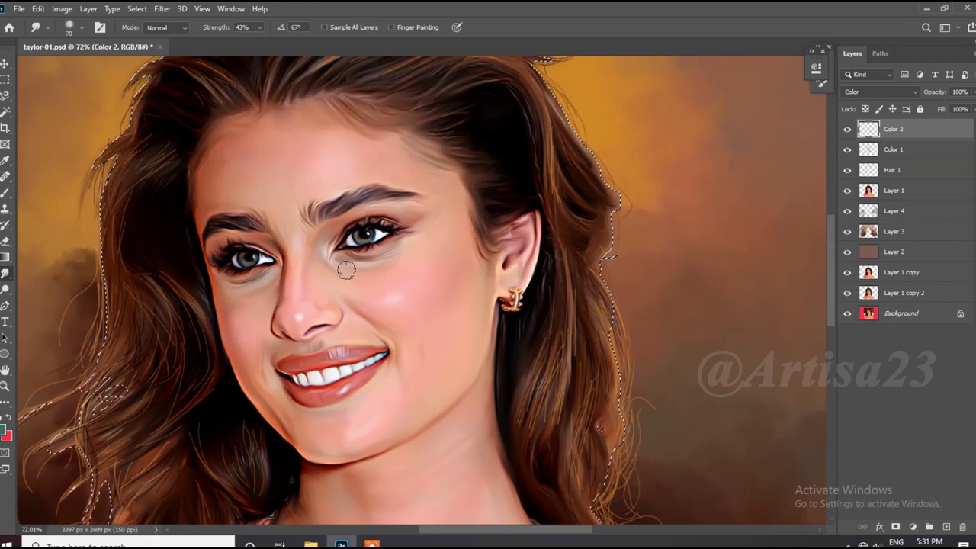
key("bracketleft")
key("bracketleft")
key("ctrl+d")
key("ctrl+0")
key("ctrl+s")
key("bracketright")
key("bracketright")
Fit the whole canvas in view and add a new empty layer above Color 2.
scroll(381, 404, "up", 3)
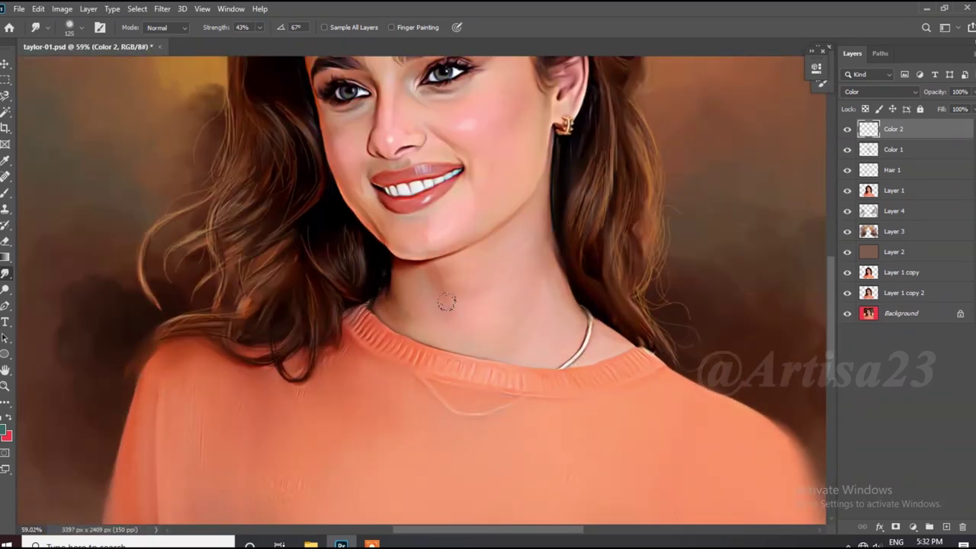
key("ctrl+0")
scroll(611, 153, "up", 1)
scroll(610, 153, "up", 2)
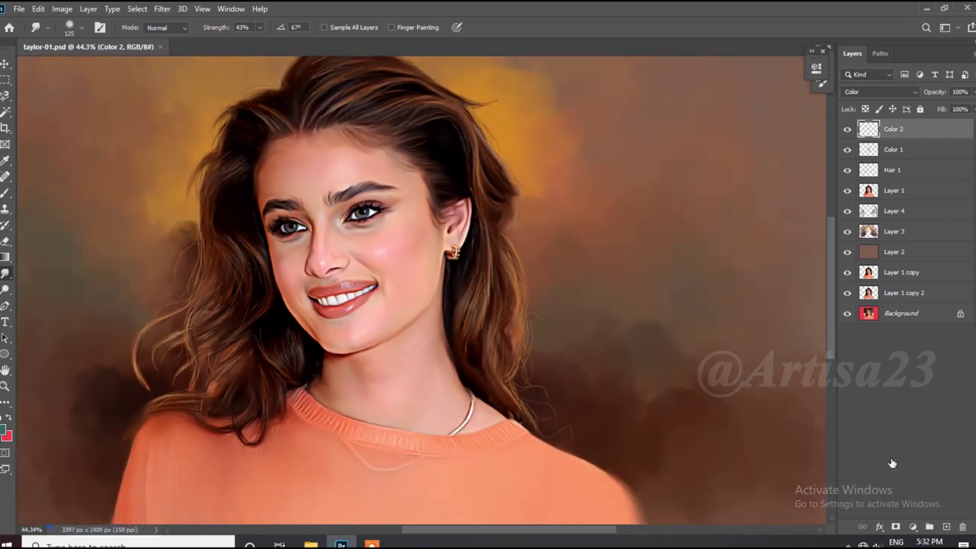
left_click(946, 527)
Rename the new layer to 'Colr 3'.
double_click(894, 129)
type("Colr 3")
key("Return")
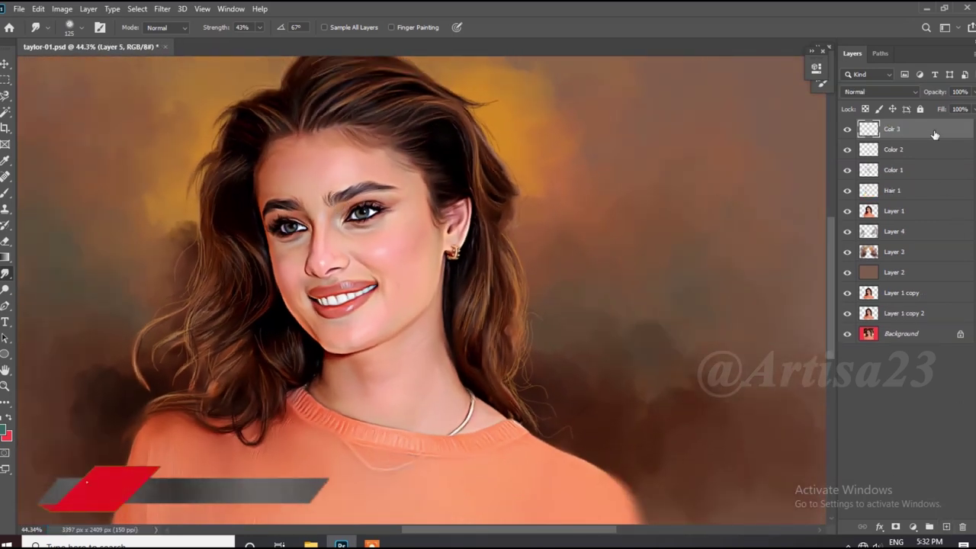
key("ctrl+0")
scroll(500, 195, "up", 1)
Set Colr 3 to Color blending and brush a faint muted-yellow tint over the cheek.
left_click(5, 432)
left_click_drag(788, 371, 782, 410)
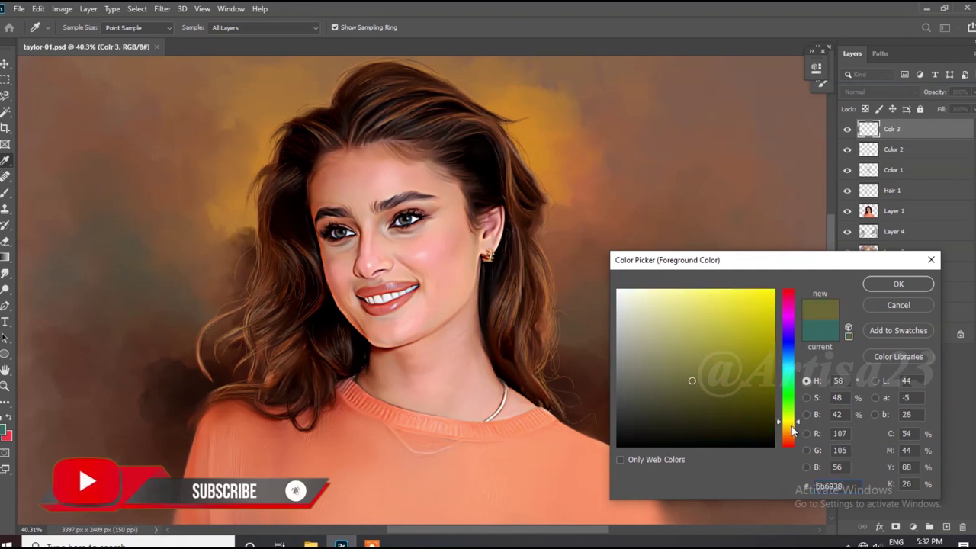
left_click(898, 284)
key("b")
left_click(881, 91)
left_click(854, 373)
scroll(436, 200, "up", 2)
mouse_move(435, 200)
left_mouse_down()
mouse_move(464, 283)
mouse_move(407, 403)
left_mouse_up()
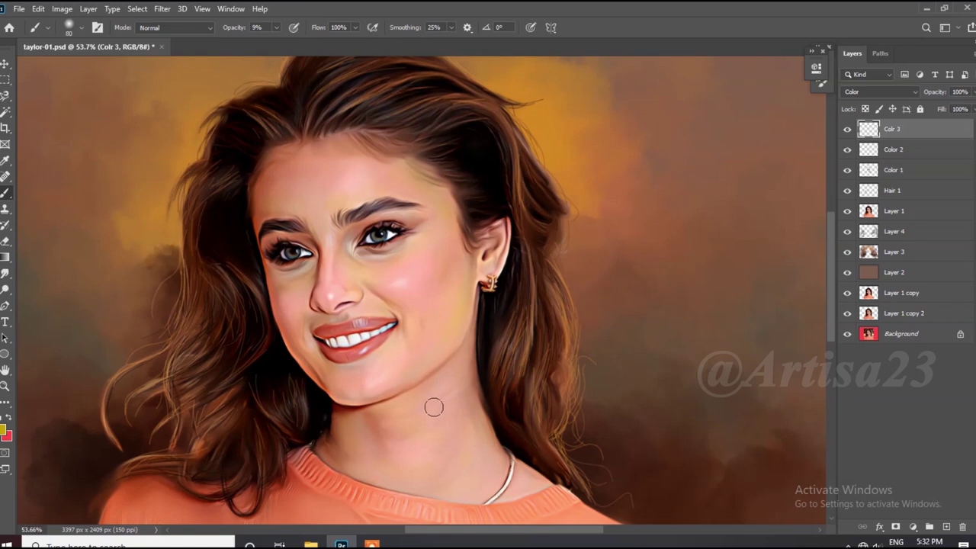
Save the portrait, then open Levels and close it without changes.
scroll(384, 186, "up", 1)
scroll(303, 185, "down", 1)
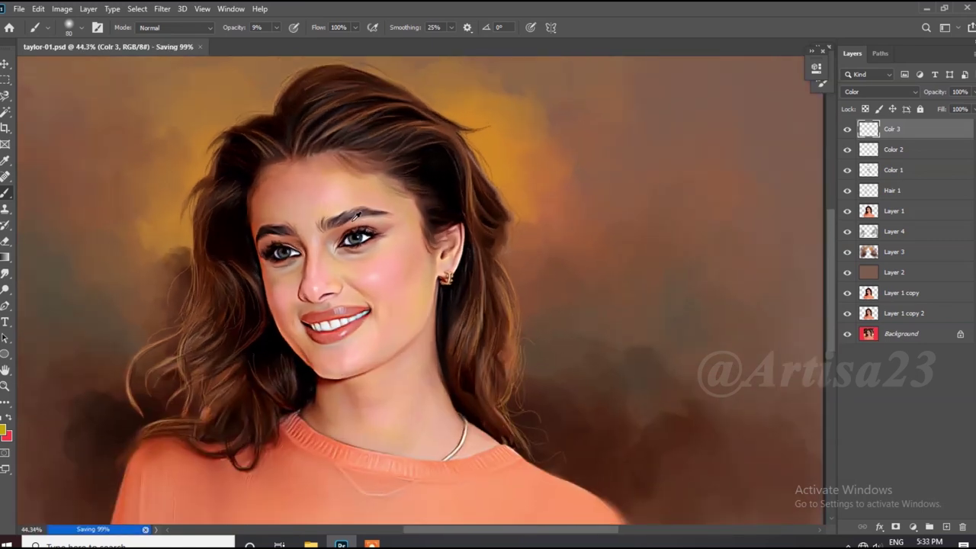
key("v")
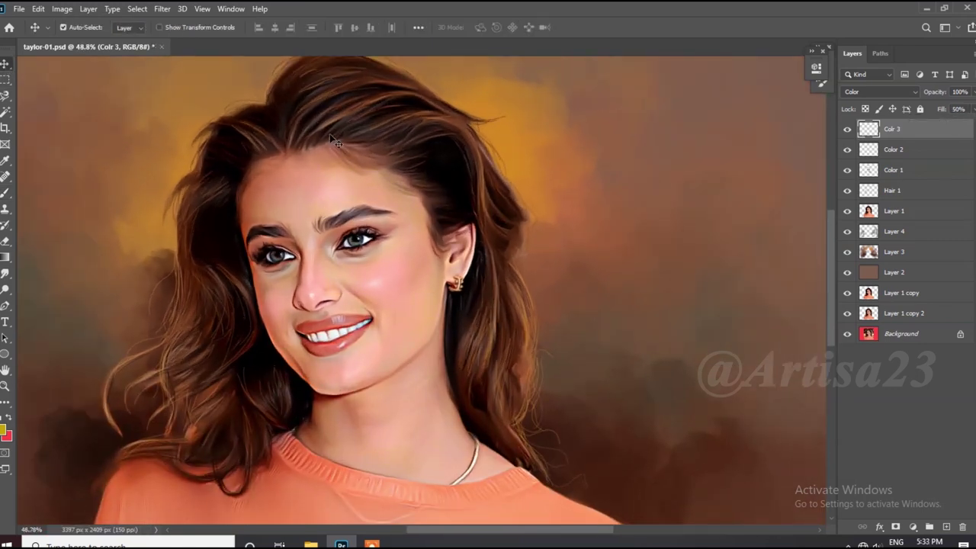
key("ctrl+s")
key("ctrl+minus")
left_click(62, 8)
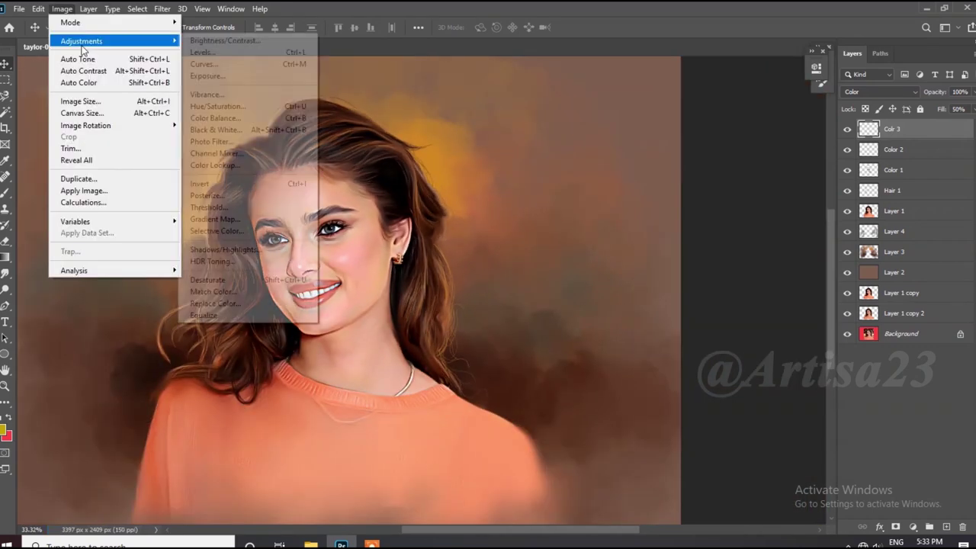
left_click(204, 60)
key("Escape")
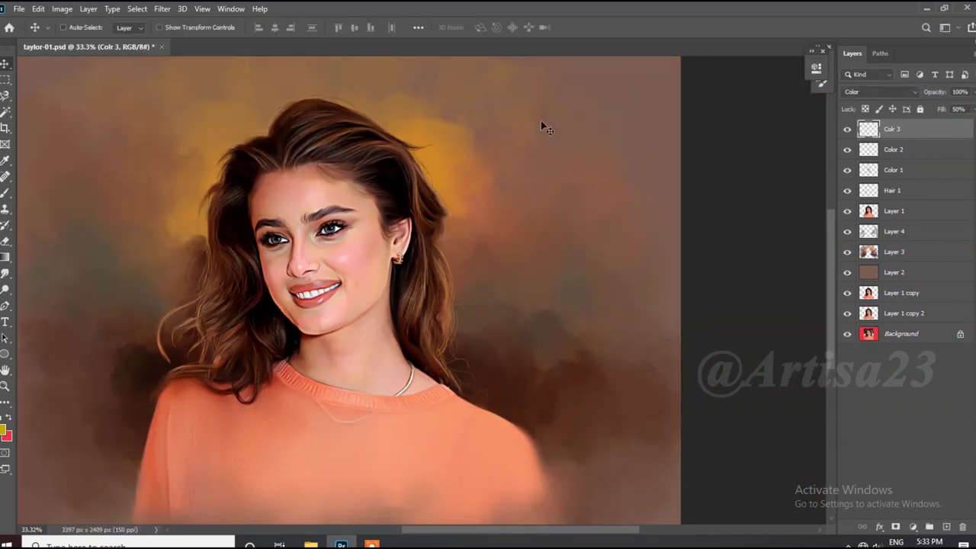
Add a new empty layer above Hair 1 for the lips.
scroll(620, 255, "down", 4)
scroll(610, 257, "up", 5)
scroll(610, 257, "up", 3)
left_click(892, 190)
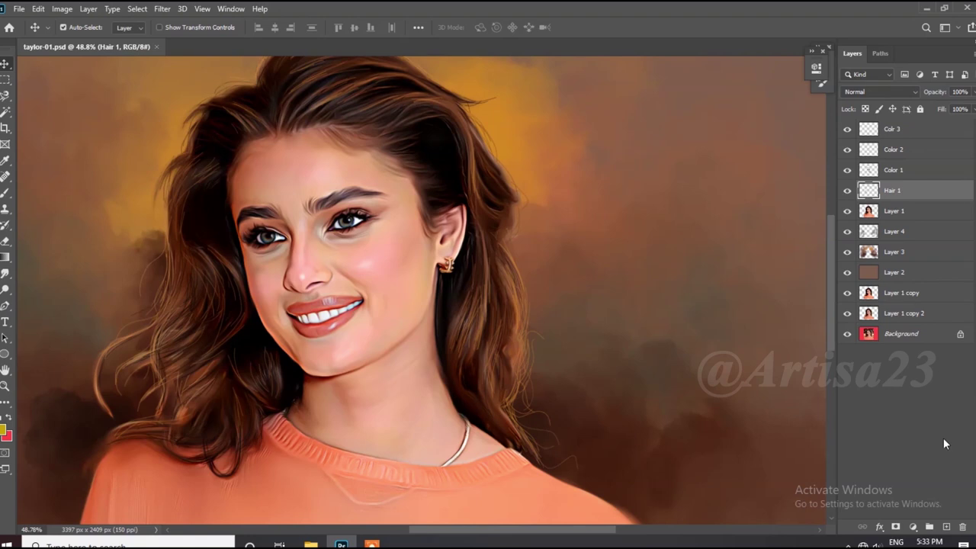
left_click(946, 526)
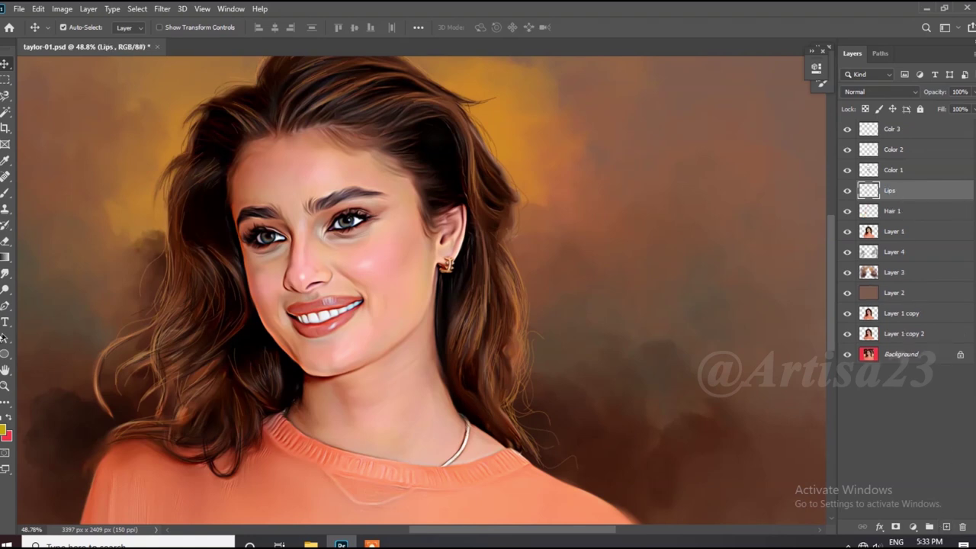
Set the foreground colour to a dark red.
left_click(5, 431)
left_click(791, 290)
left_click(764, 373)
left_click(899, 284)
Brush dark red over the upper lip, shrinking the brush for its edges and corner.
scroll(321, 297, "up", 3)
scroll(320, 298, "up", 2)
key("b")
left_click_drag(300, 41, 309, 41)
left_click_drag(335, 343, 439, 320)
key("bracketleft")
key("bracketleft")
key("bracketleft")
scroll(325, 339, "up", 1)
mouse_move(328, 336)
left_mouse_down()
mouse_move(449, 330)
mouse_move(366, 305)
mouse_move(319, 342)
mouse_move(290, 333)
mouse_move(215, 366)
mouse_move(465, 333)
mouse_move(191, 371)
mouse_move(224, 371)
mouse_move(315, 325)
mouse_move(401, 312)
mouse_move(541, 314)
left_mouse_up()
key("bracketleft")
Paint the lower lip dark red and darken the lip edges near the teeth.
key("bracketleft")
mouse_move(473, 324)
left_mouse_down()
mouse_move(192, 386)
mouse_move(241, 338)
mouse_move(357, 322)
left_mouse_up()
scroll(407, 183, "down", 1)
key("bracketright")
key("bracketright")
mouse_move(378, 413)
left_mouse_down()
mouse_move(457, 358)
mouse_move(351, 423)
mouse_move(192, 428)
mouse_move(277, 469)
left_mouse_up()
key("bracketleft")
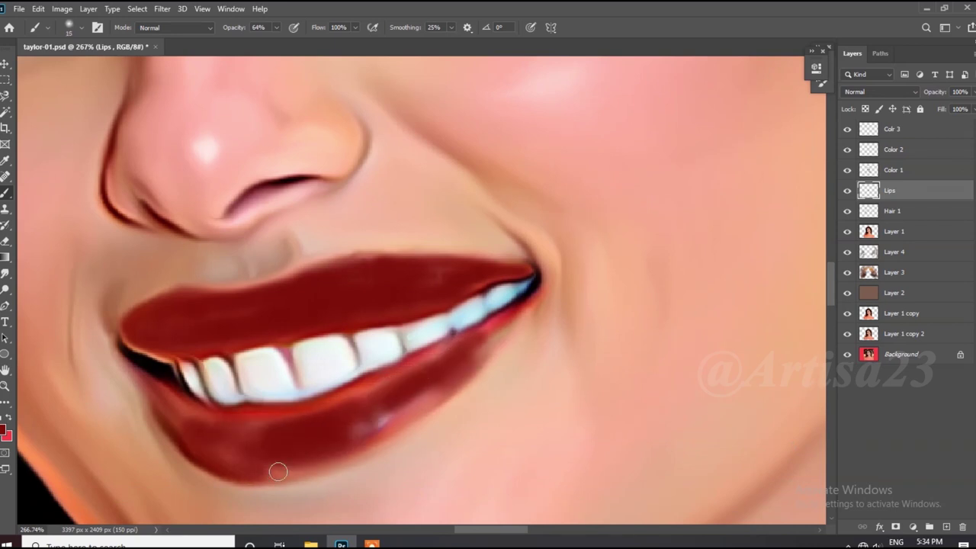
key("bracketleft")
left_click_drag(309, 412, 172, 402)
mouse_move(354, 412)
left_mouse_down()
mouse_move(479, 338)
mouse_move(446, 384)
mouse_move(427, 379)
mouse_move(275, 447)
left_mouse_up()
key("bracketright")
key("bracketright")
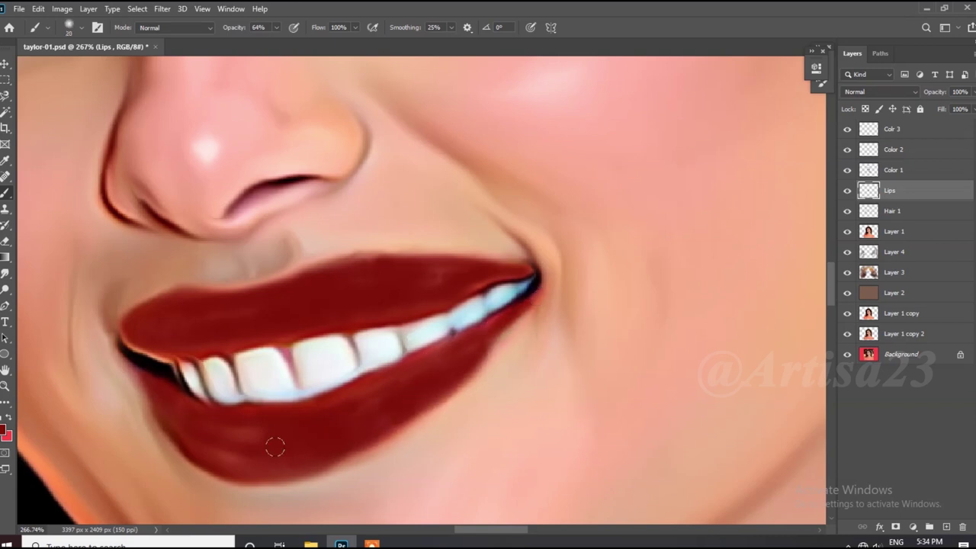
mouse_move(471, 348)
left_mouse_down()
mouse_move(395, 387)
mouse_move(492, 330)
left_mouse_up()
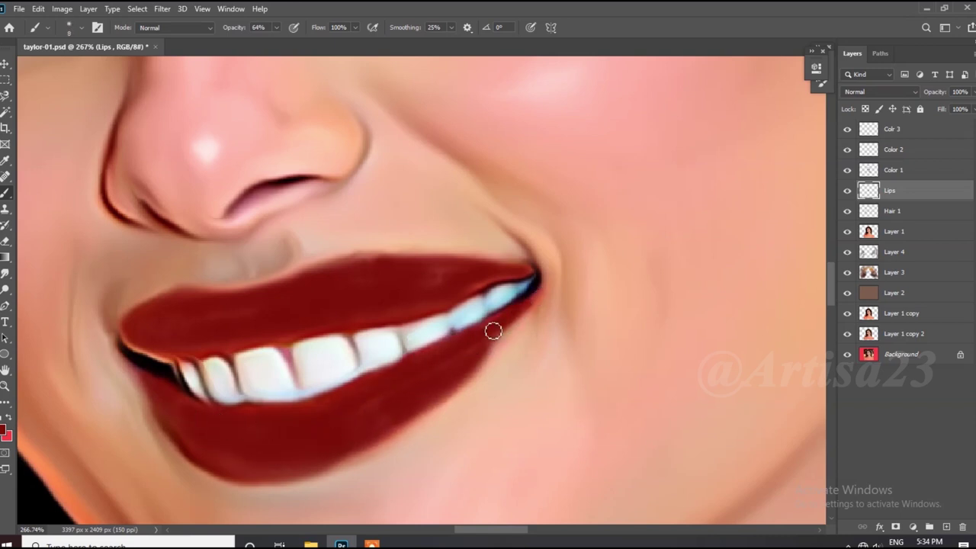
scroll(210, 417, "up", 2)
mouse_move(130, 322)
left_mouse_down()
mouse_move(286, 349)
mouse_move(648, 242)
left_mouse_up()
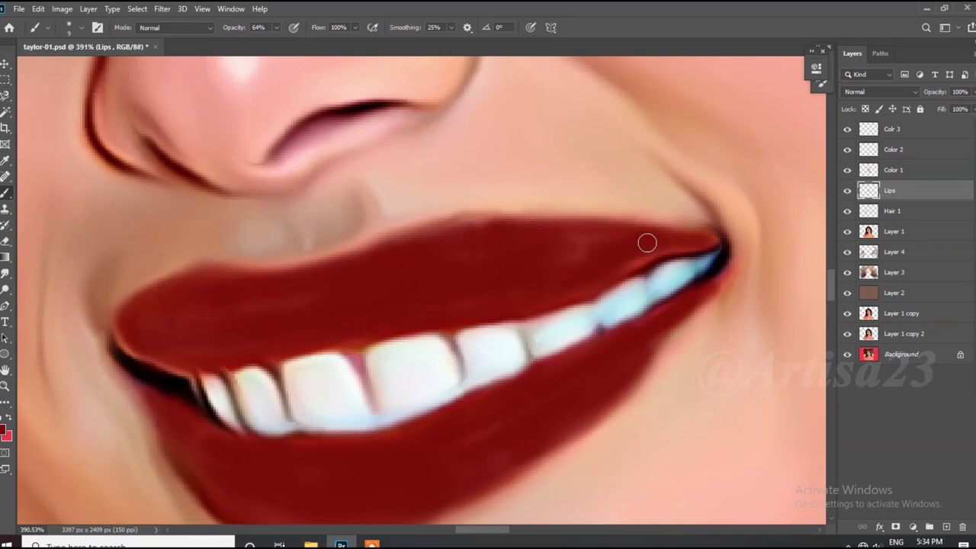
scroll(319, 319, "down", 5)
scroll(319, 319, "down", 3)
scroll(381, 305, "up", 3)
Set the Lips layer blend mode to Soft Light.
left_click(879, 91)
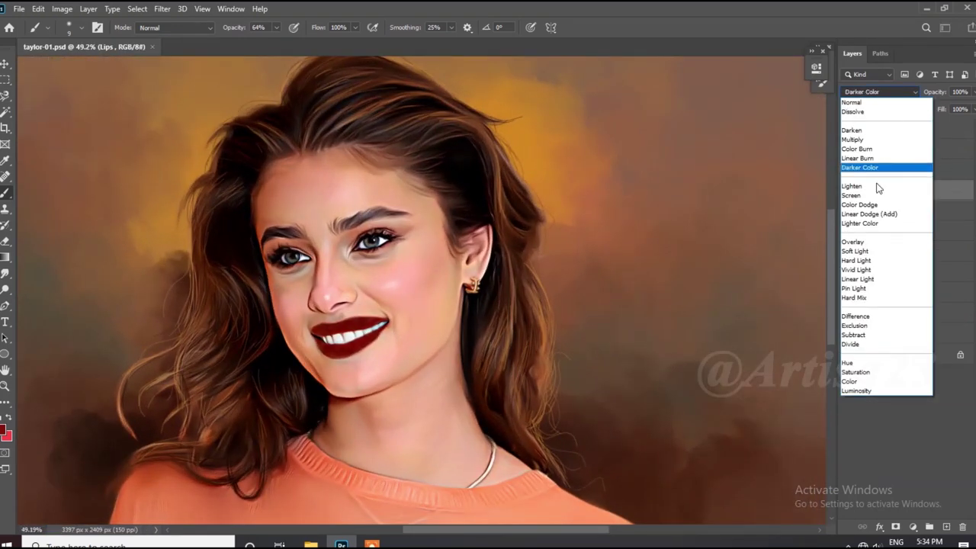
left_click(855, 251)
key("v")
scroll(445, 276, "down", 3)
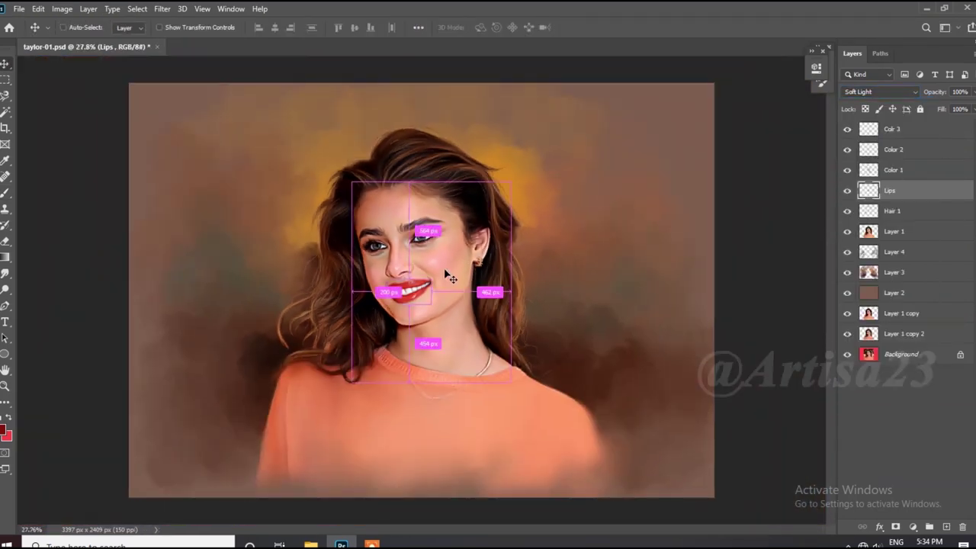
scroll(447, 277, "up", 2)
Shift the lips to a brighter red with a negative Hue/Saturation hue, then add a layer above.
left_click(62, 8)
left_click(222, 99)
left_click_drag(792, 177, 772, 181)
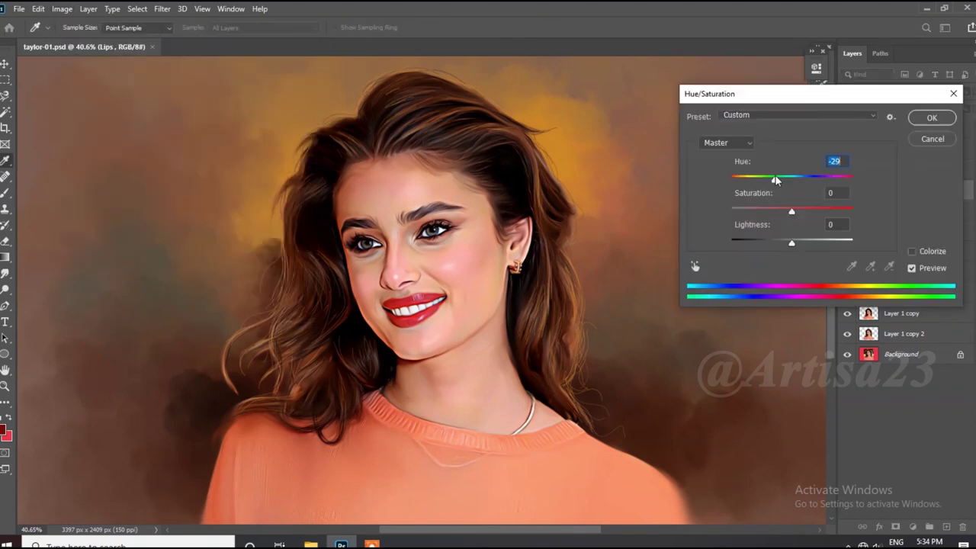
left_click(932, 118)
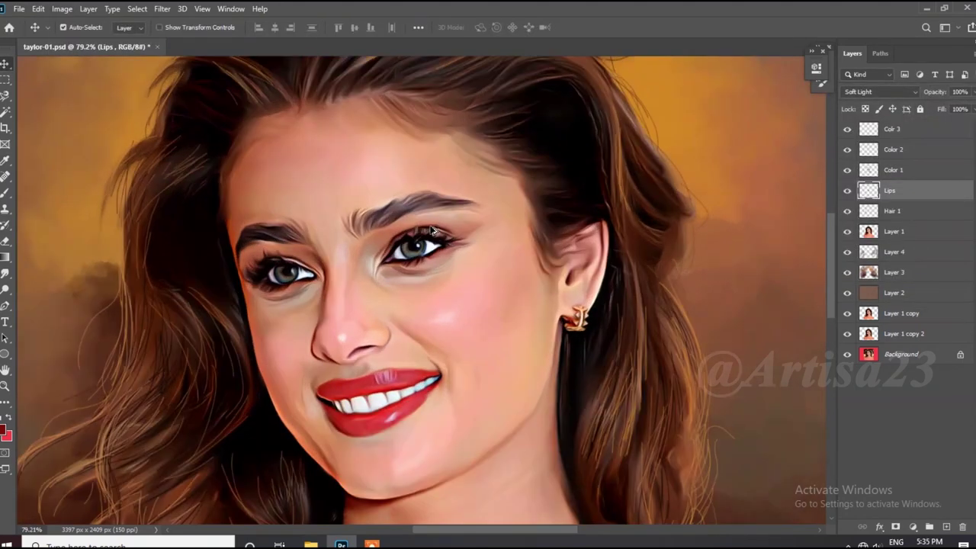
scroll(448, 213, "up", 5)
left_click(948, 526)
type("Eyess")
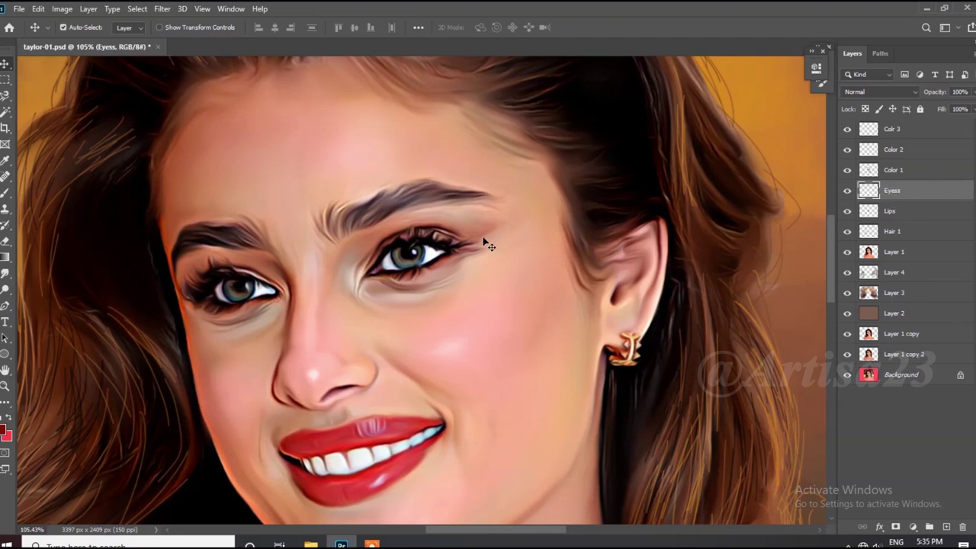
Brush a darker lower-right edge onto the left eye's iris.
scroll(483, 241, "up", 2)
key("b")
scroll(390, 249, "up", 2)
scroll(390, 249, "up", 2)
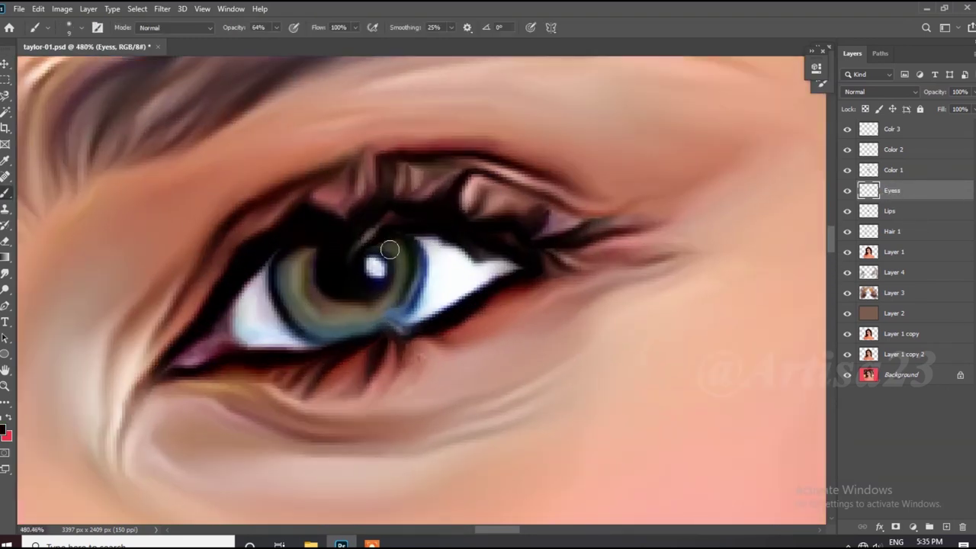
left_click_drag(420, 297, 327, 341)
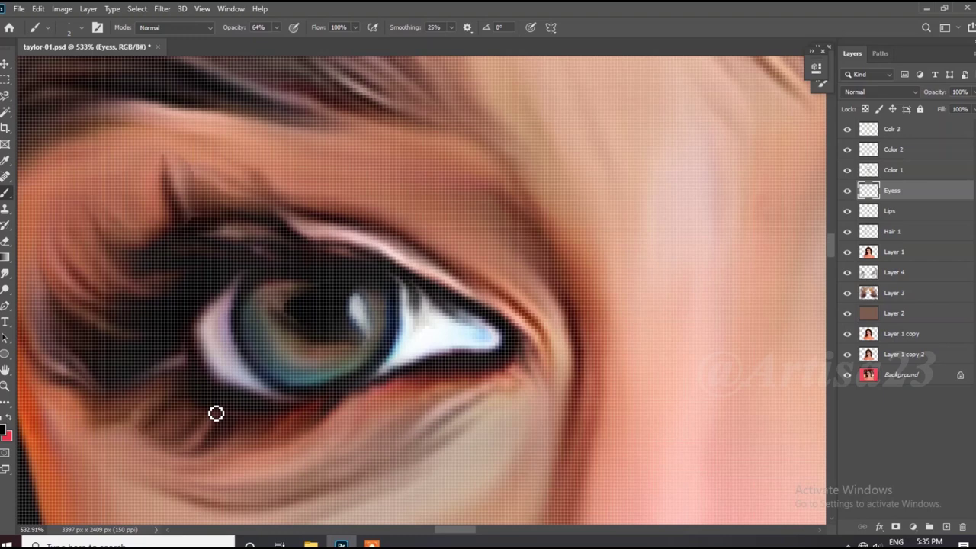
Tint the tip of the eye-corner highlight pink.
scroll(473, 351, "down", 3)
scroll(534, 343, "up", 4)
scroll(534, 344, "up", 2)
mouse_move(455, 313)
left_mouse_down()
mouse_move(414, 278)
mouse_move(432, 306)
mouse_move(404, 343)
left_mouse_up()
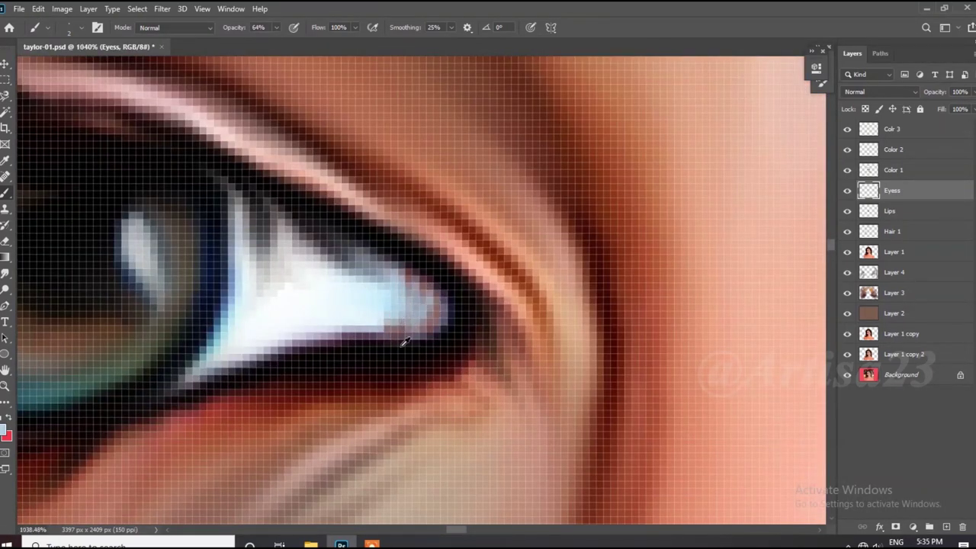
scroll(404, 342, "down", 5)
scroll(305, 320, "down", 2)
Save the portrait and select Layer 1 with the Smudge tool.
key("ctrl+s")
scroll(200, 313, "up", 1)
scroll(217, 335, "up", 2)
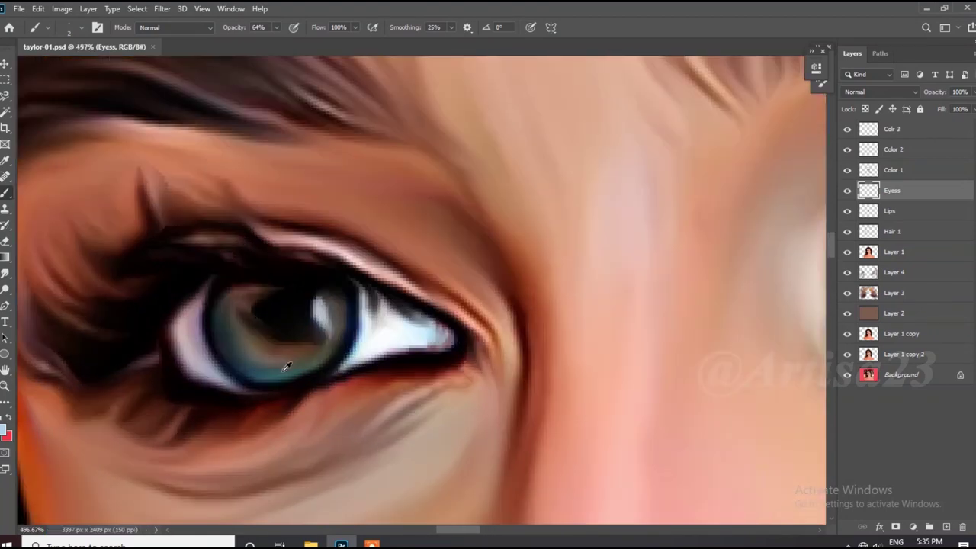
scroll(297, 286, "down", 2)
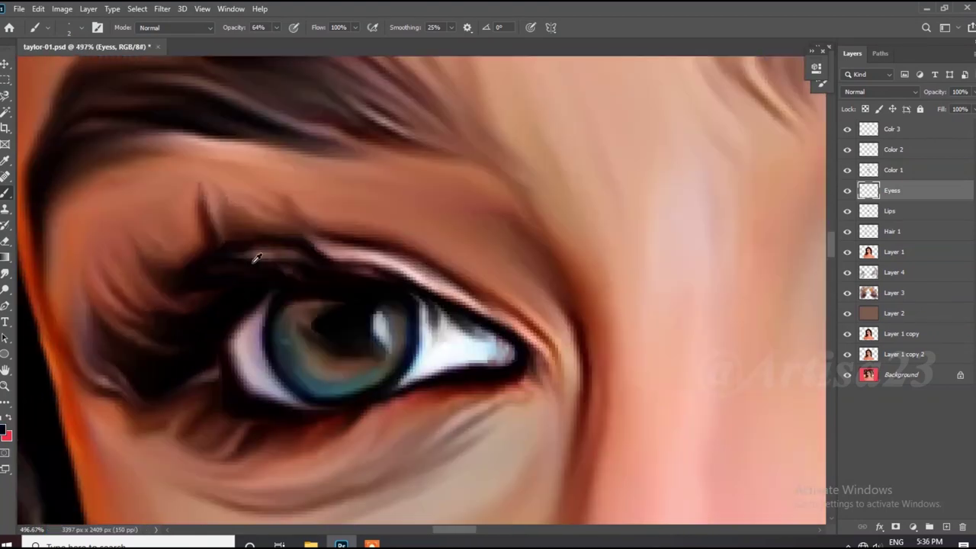
scroll(254, 257, "up", 1)
left_click(6, 273)
left_click(894, 251)
Smudge the skin around both eyes on Layer 1, adjusting the brush size.
key("bracketleft")
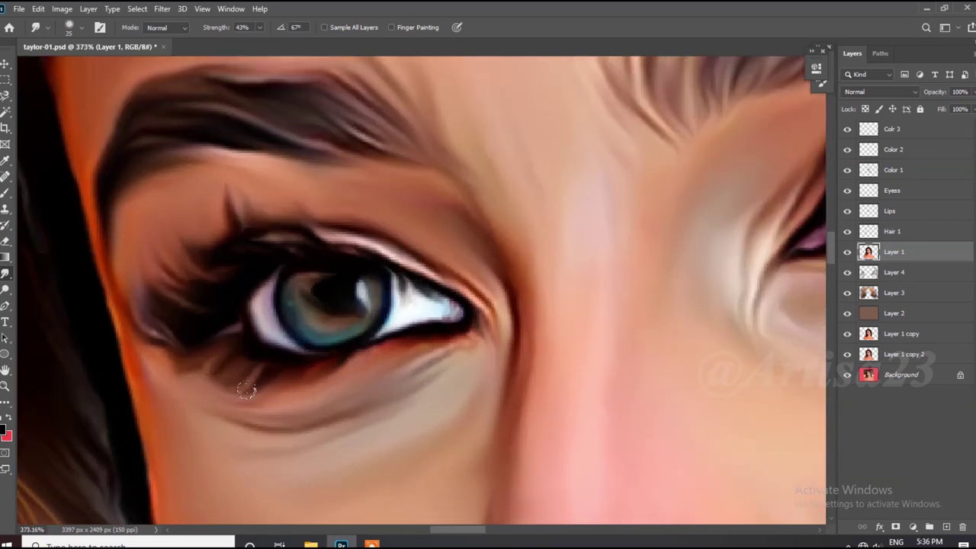
scroll(181, 290, "down", 2)
scroll(392, 295, "up", 3)
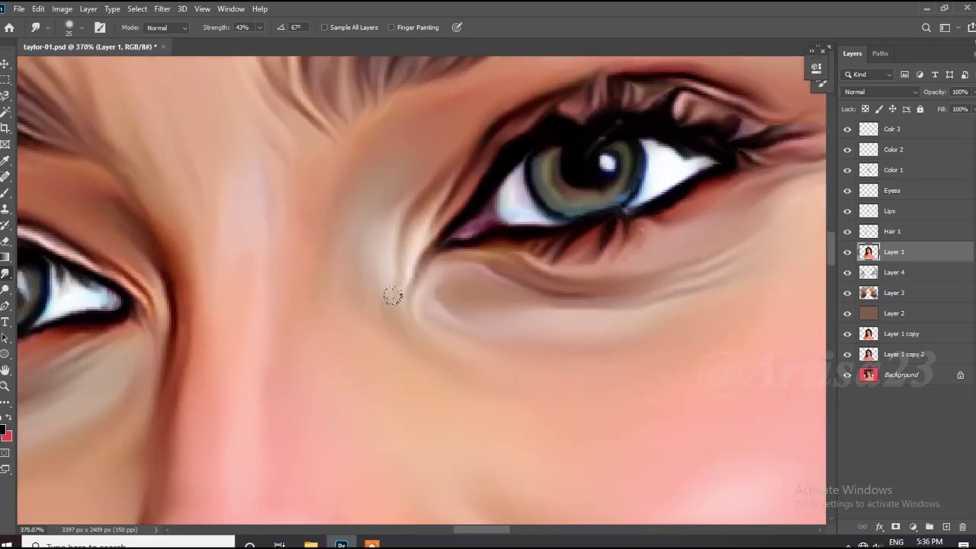
scroll(375, 246, "right", 2)
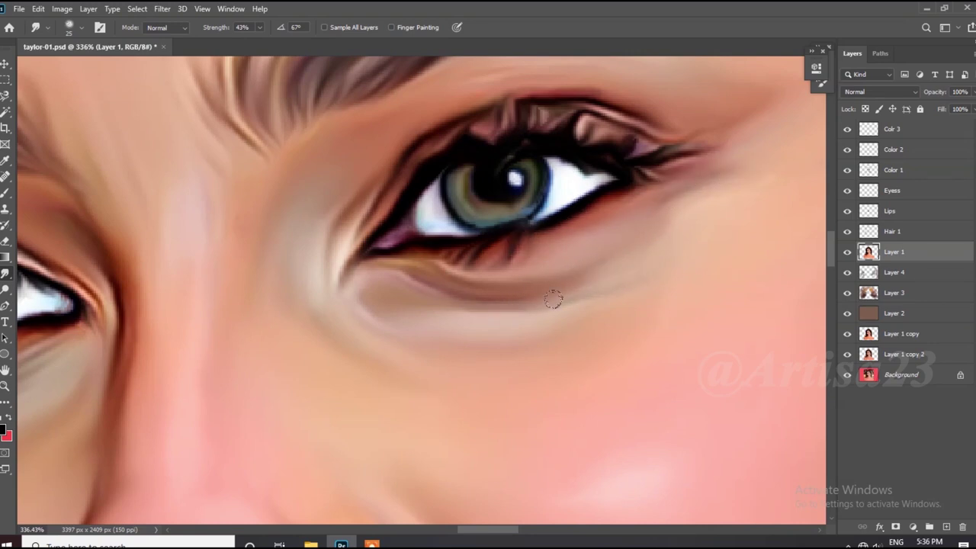
scroll(556, 295, "down", 2)
scroll(318, 307, "up", 3)
key("bracketleft")
key("bracketleft")
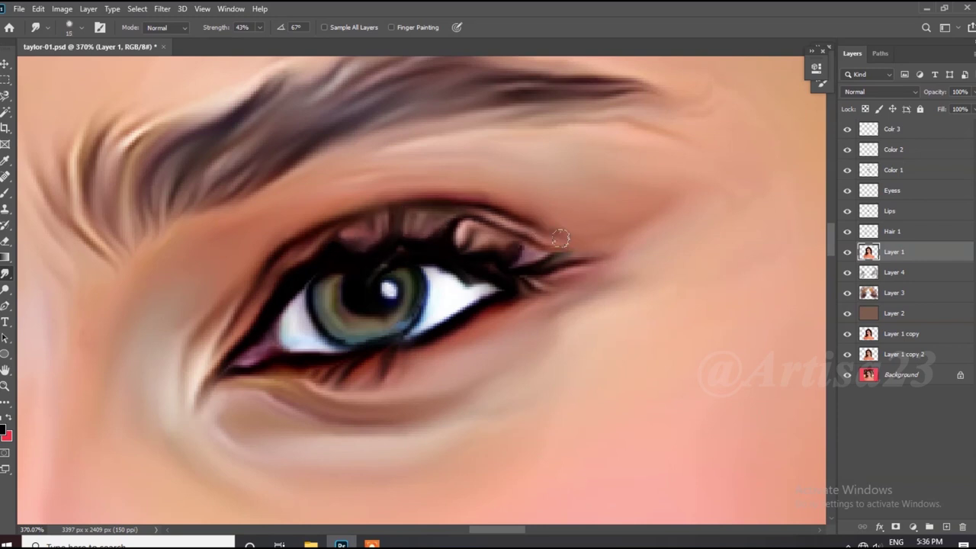
scroll(506, 248, "down", 1)
key("bracketright")
scroll(443, 128, "down", 3)
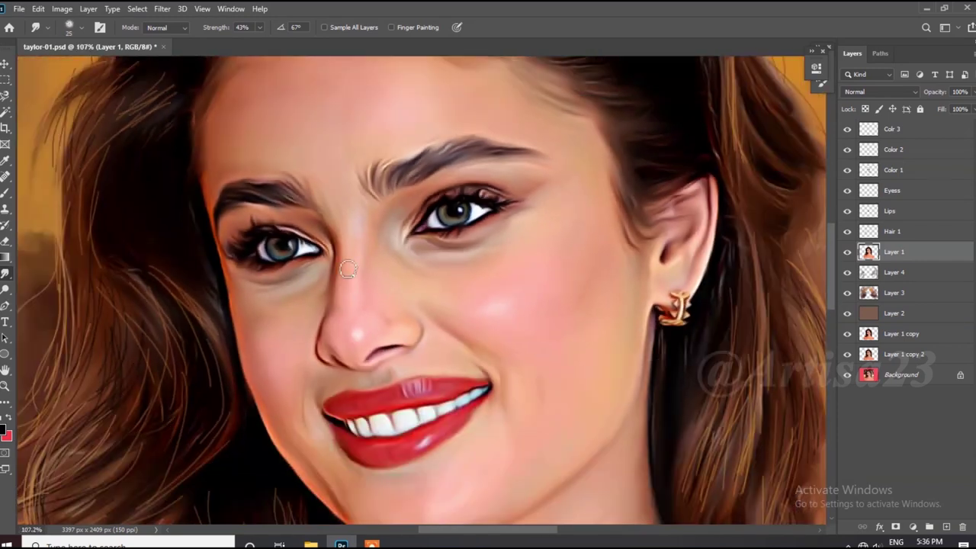
Add a new empty layer above Eyess and start naming it Furr.
scroll(344, 283, "up", 1)
scroll(344, 283, "down", 2)
scroll(380, 268, "down", 2)
scroll(380, 268, "up", 1)
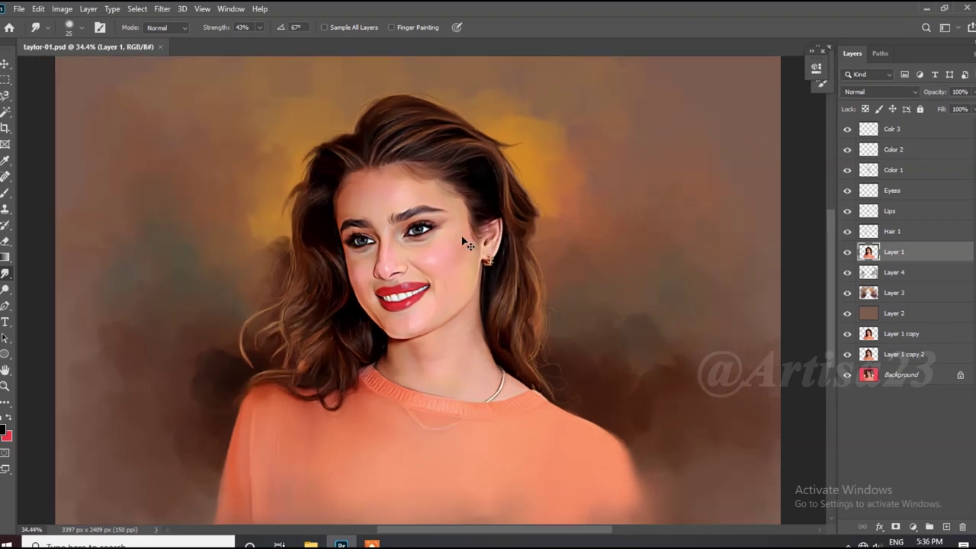
scroll(432, 247, "up", 1)
scroll(407, 282, "up", 1)
scroll(406, 296, "up", 1)
scroll(406, 296, "up", 2)
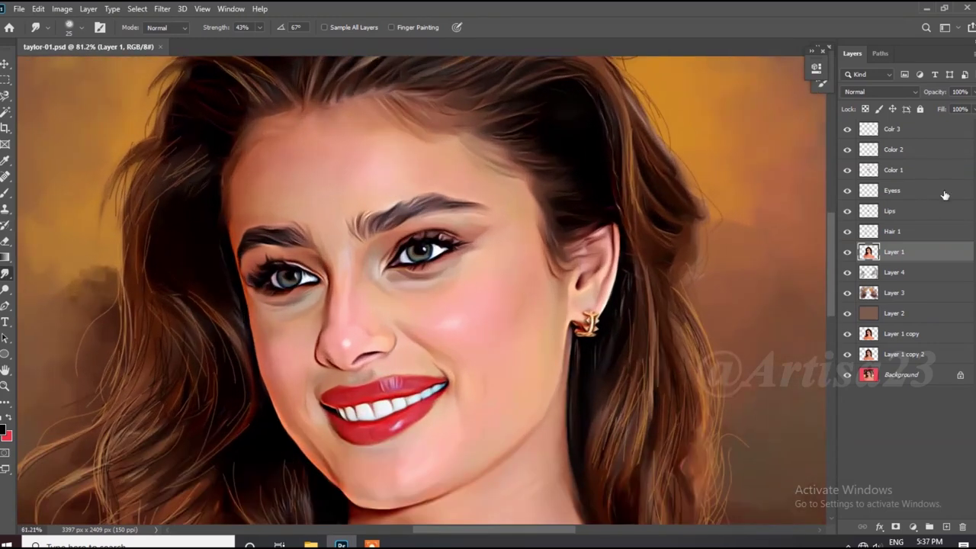
left_click(894, 192)
key("ctrl+shift+alt+n")
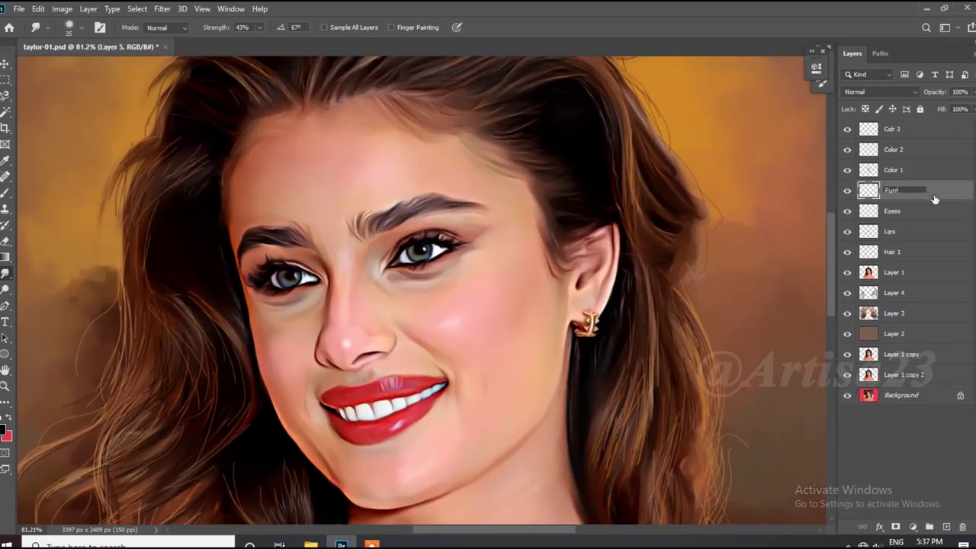
Confirm the layer name Furr and set the brush opacity to 78%.
key("Return")
key("b")
key("F5")
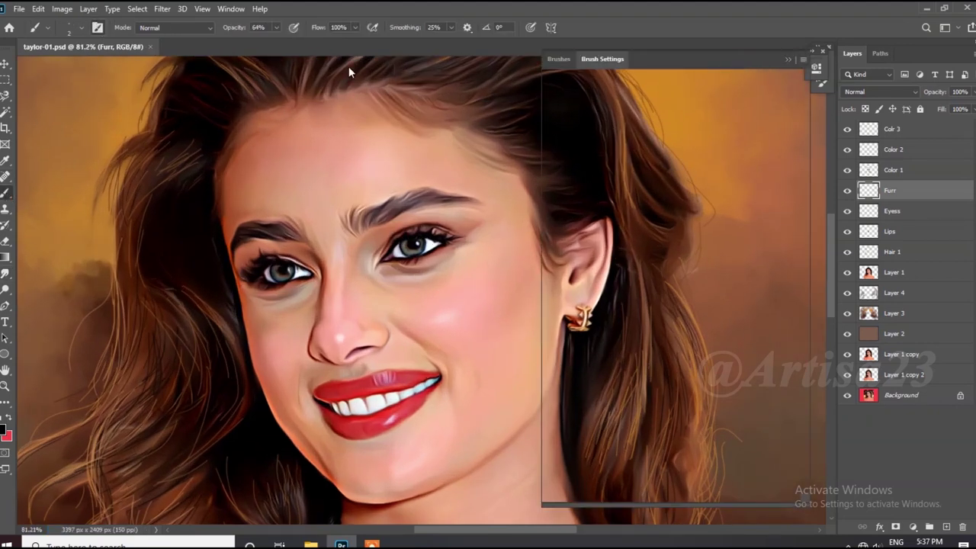
left_click(788, 59)
left_click(275, 28)
left_click_drag(280, 43, 291, 43)
Paint dark lash strokes above the upper eyelid and at its outer end.
scroll(370, 146, "up", 2)
scroll(369, 146, "up", 3)
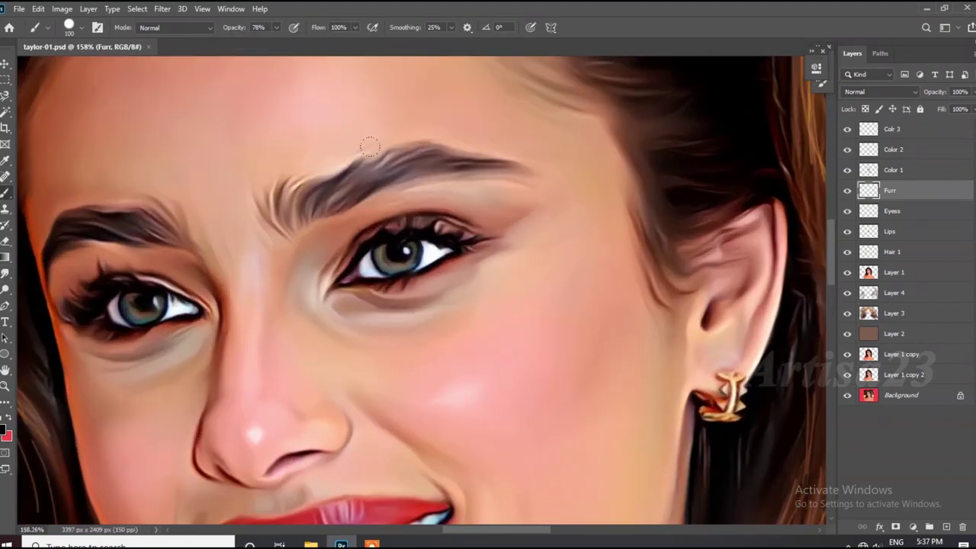
scroll(450, 242, "up", 10)
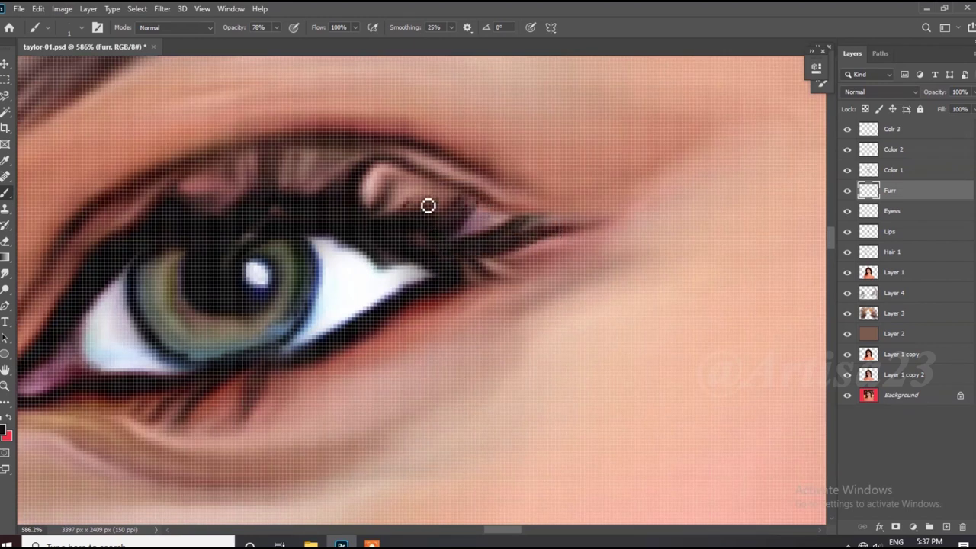
scroll(402, 187, "down", 1)
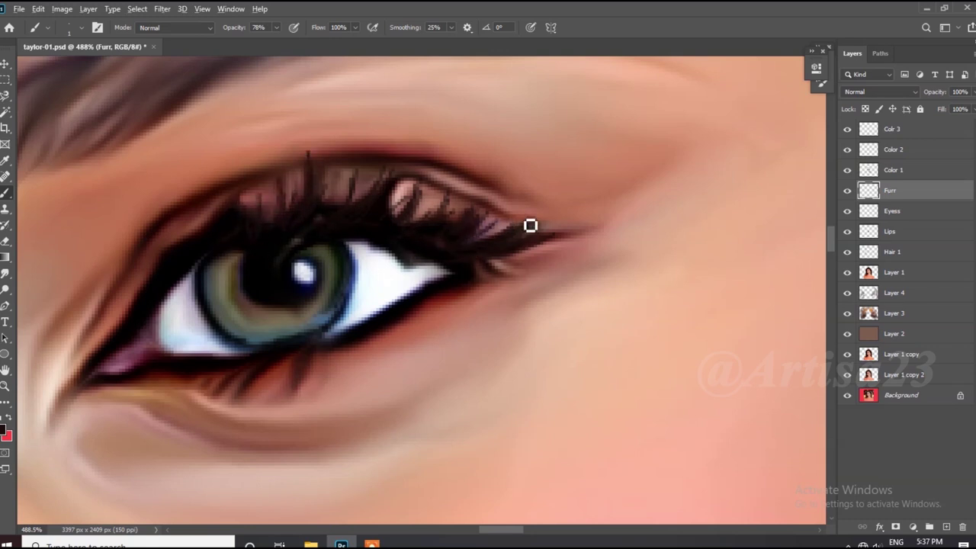
scroll(529, 225, "down", 1)
scroll(625, 178, "down", 1)
scroll(626, 178, "up", 2)
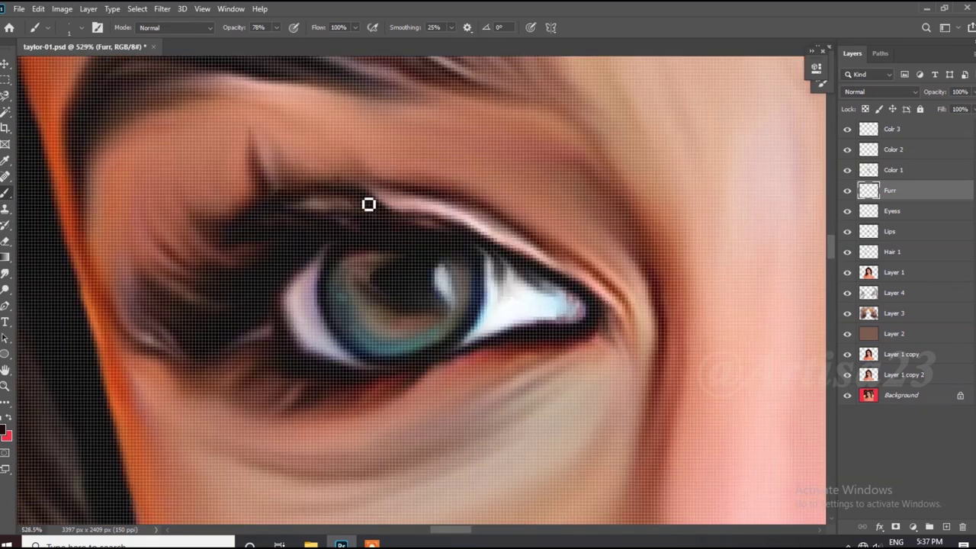
mouse_move(284, 183)
left_mouse_down()
mouse_move(274, 149)
mouse_move(246, 131)
left_mouse_up()
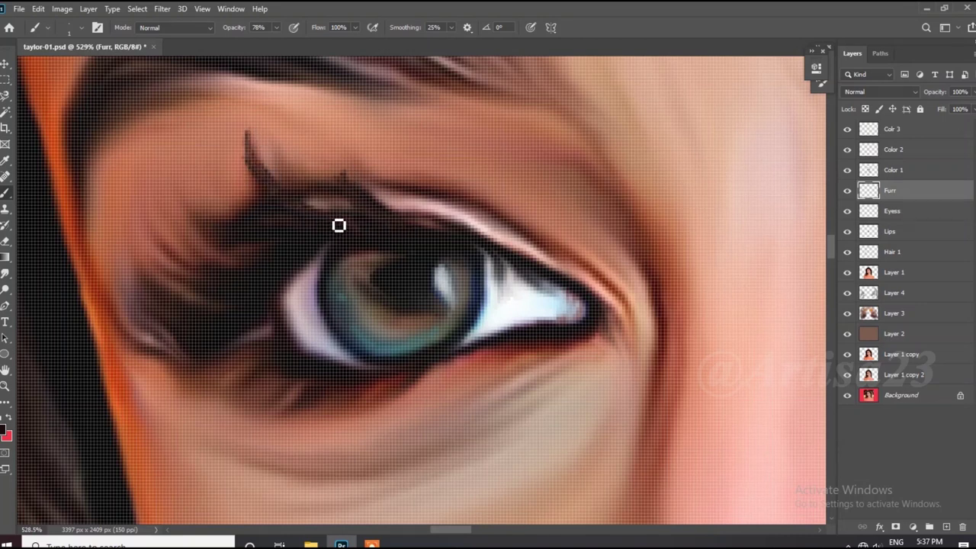
left_click_drag(218, 230, 184, 200)
left_click_drag(218, 286, 183, 246)
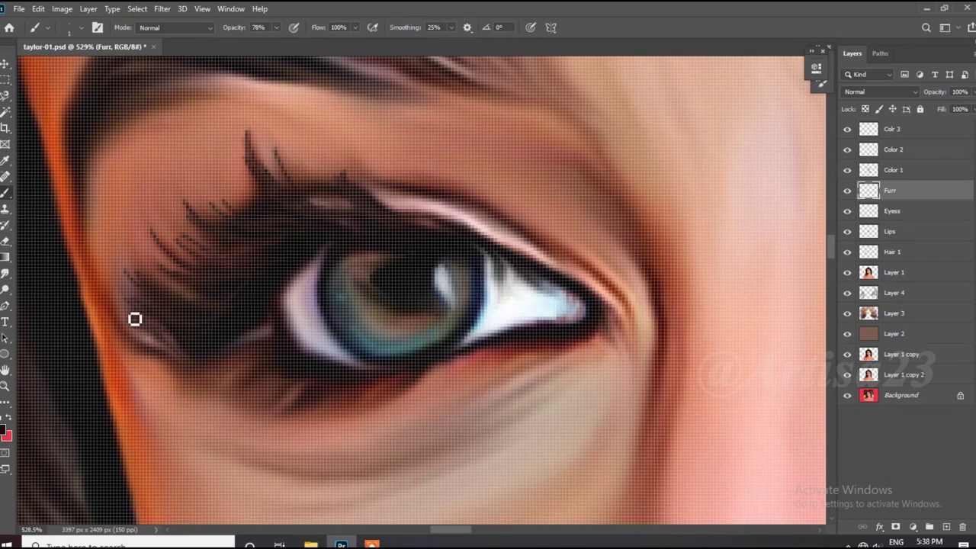
Darken the lower-lid lashes, then add a new empty layer at the top of the stack.
left_click_drag(164, 344, 260, 330)
scroll(237, 279, "up", 1)
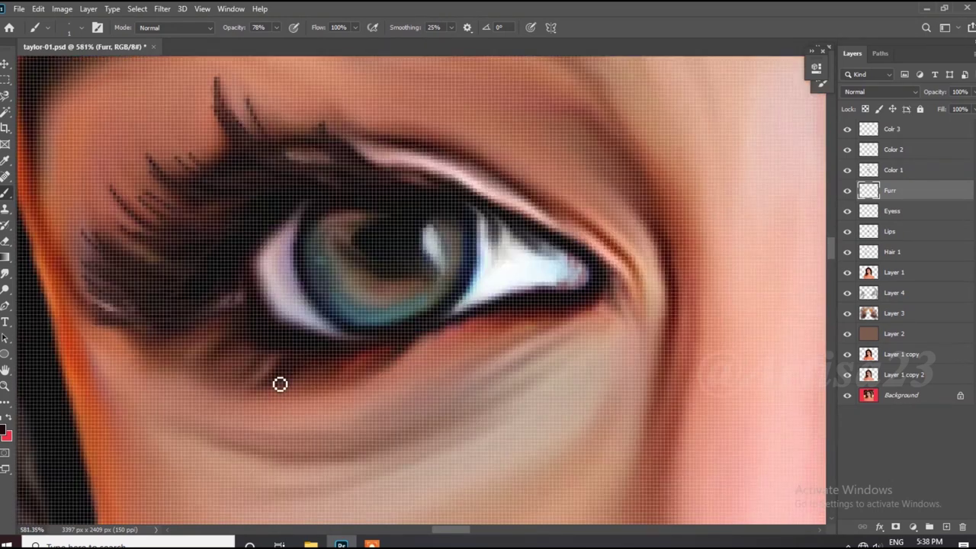
left_click_drag(462, 328, 457, 340)
scroll(283, 347, "right", 3)
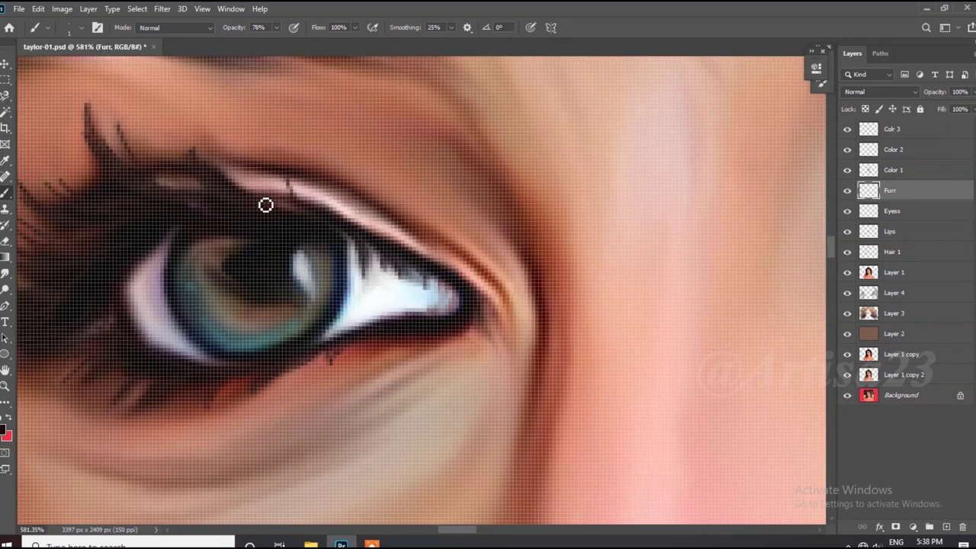
scroll(266, 203, "down", 5)
scroll(464, 274, "up", 5)
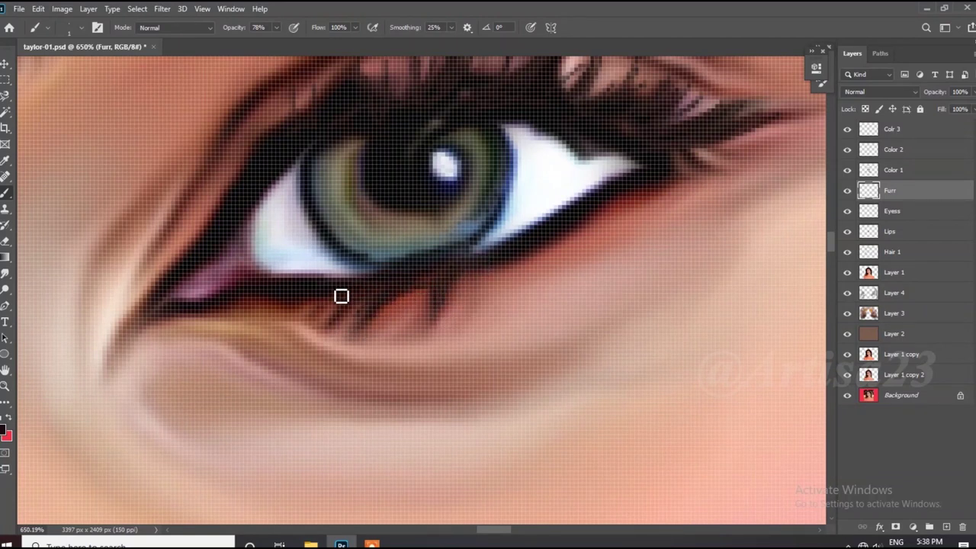
scroll(475, 270, "down", 3)
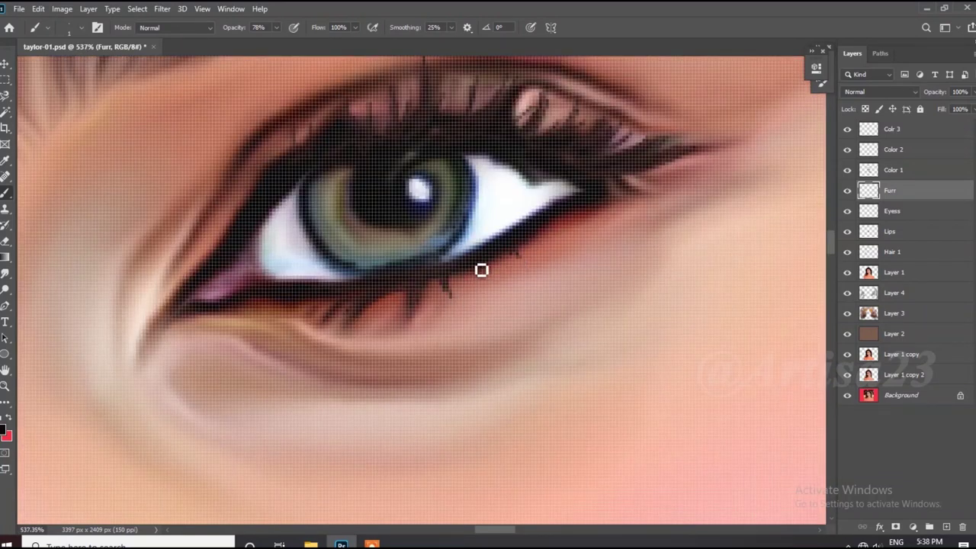
scroll(481, 270, "down", 1)
scroll(457, 229, "down", 5)
scroll(397, 245, "up", 1)
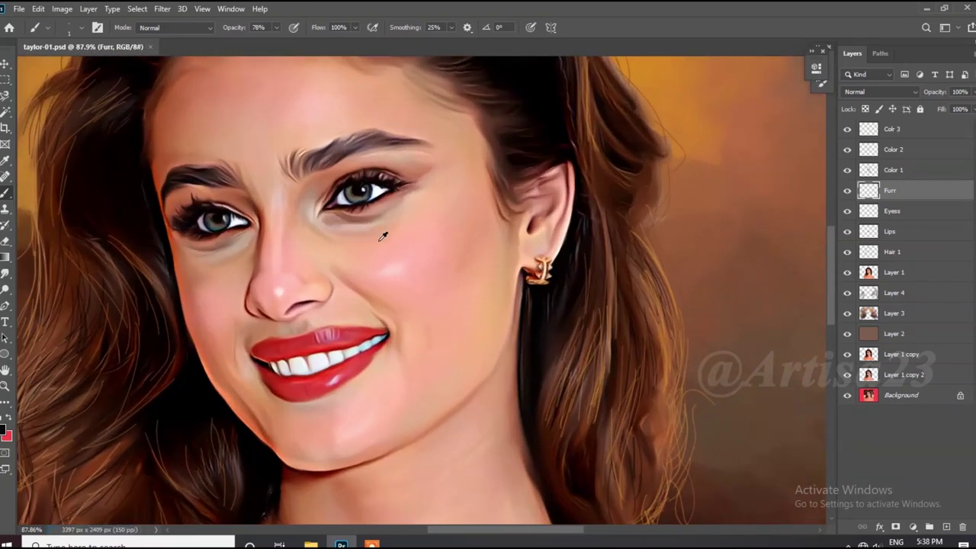
scroll(384, 250, "down", 2)
scroll(383, 249, "up", 1)
scroll(383, 249, "up", 1)
left_click(947, 527)
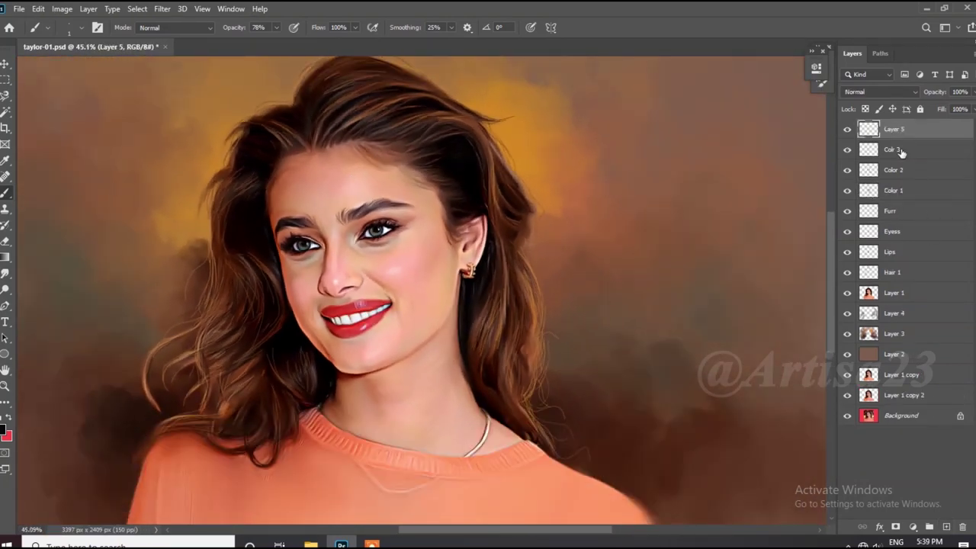
type("Light")
Name the new layer Light and set white as the painting colour.
key("Return")
scroll(517, 130, "down", 2)
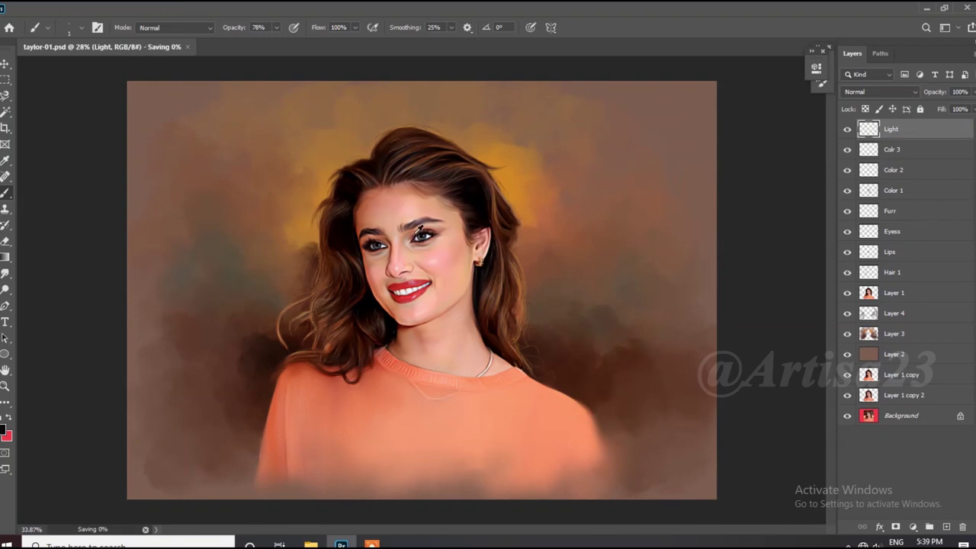
scroll(516, 131, "up", 2)
key("i")
left_click(899, 284)
key("b")
Choose a light highlight colour and brush a bright highlight onto the nose tip.
scroll(431, 225, "up", 1)
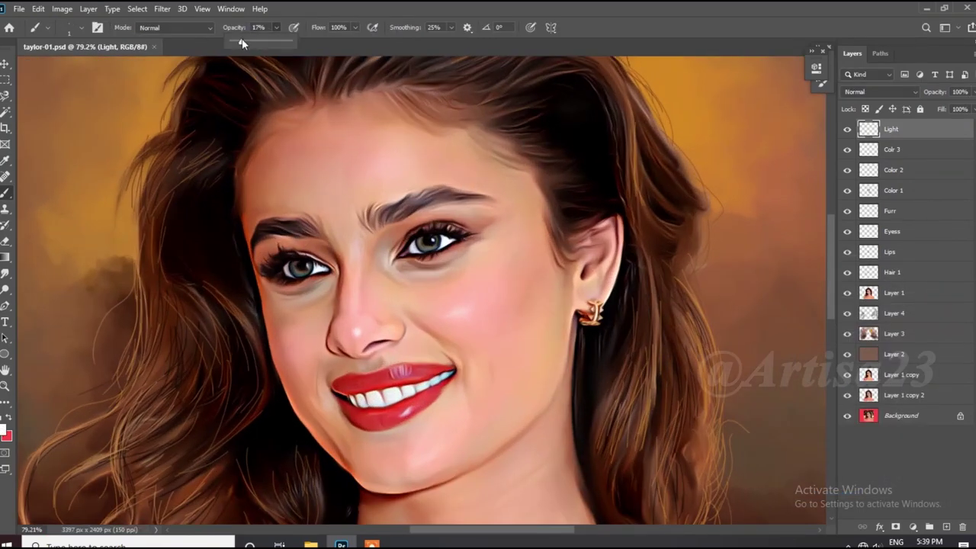
scroll(431, 225, "up", 4)
scroll(432, 225, "up", 1)
scroll(458, 272, "down", 3)
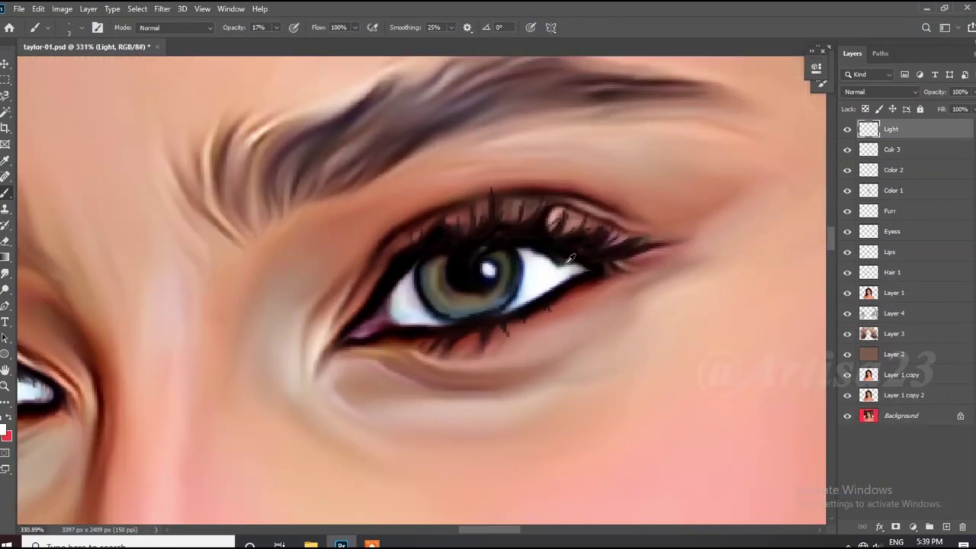
scroll(425, 293, "up", 3)
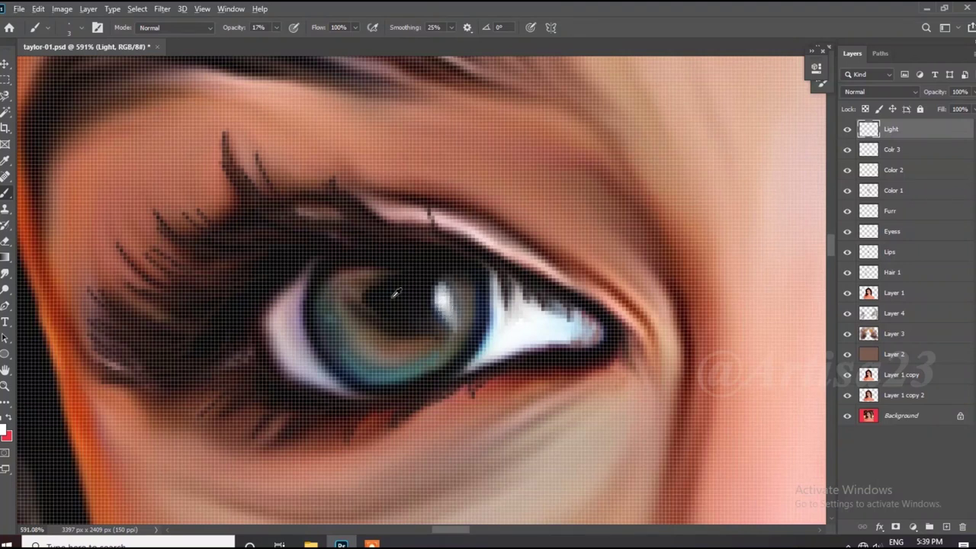
scroll(415, 282, "down", 3)
scroll(458, 259, "up", 1)
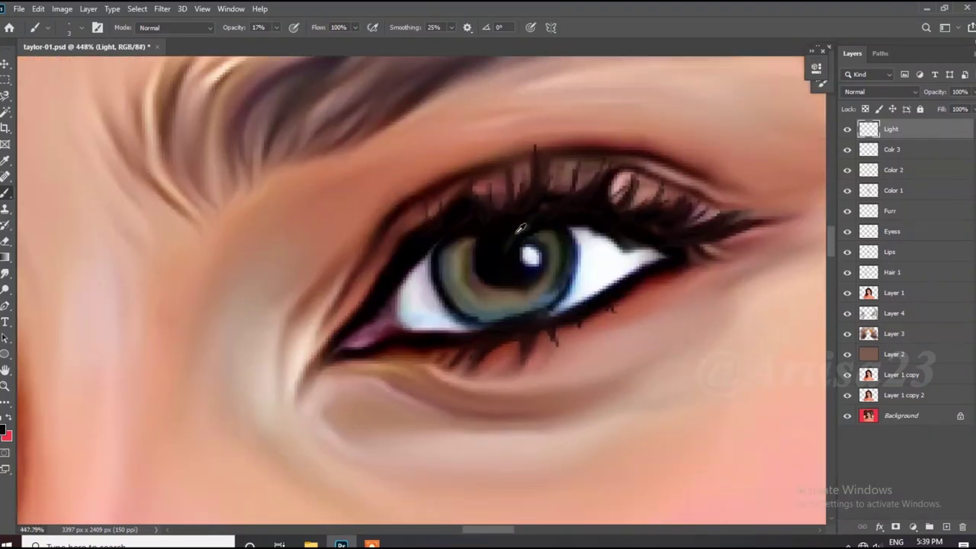
scroll(192, 315, "up", 1)
scroll(193, 314, "up", 1)
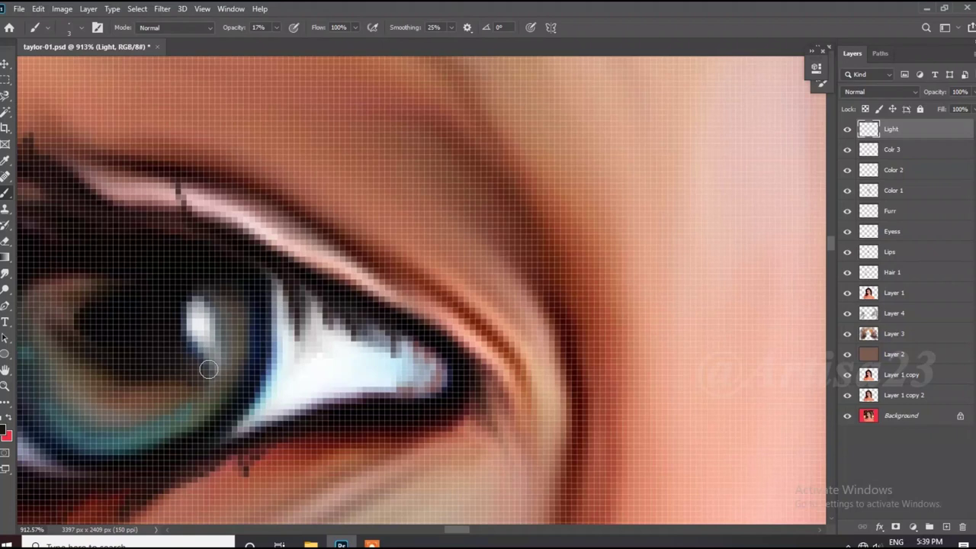
scroll(199, 321, "down", 1)
left_click(215, 309, "alt")
scroll(292, 279, "down", 3)
scroll(292, 280, "down", 1)
key("ctrl+s")
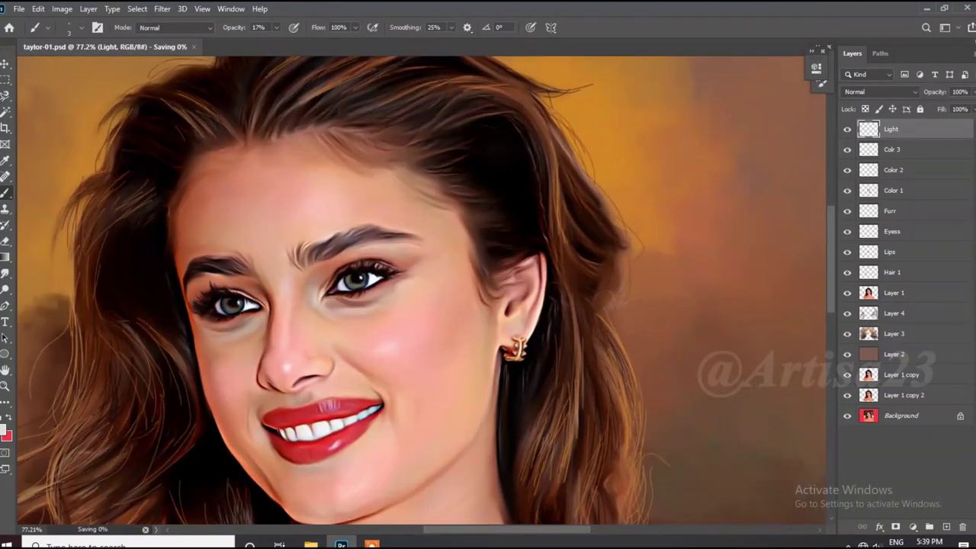
left_click(5, 432)
key("Return")
scroll(302, 343, "up", 1)
scroll(302, 343, "up", 1)
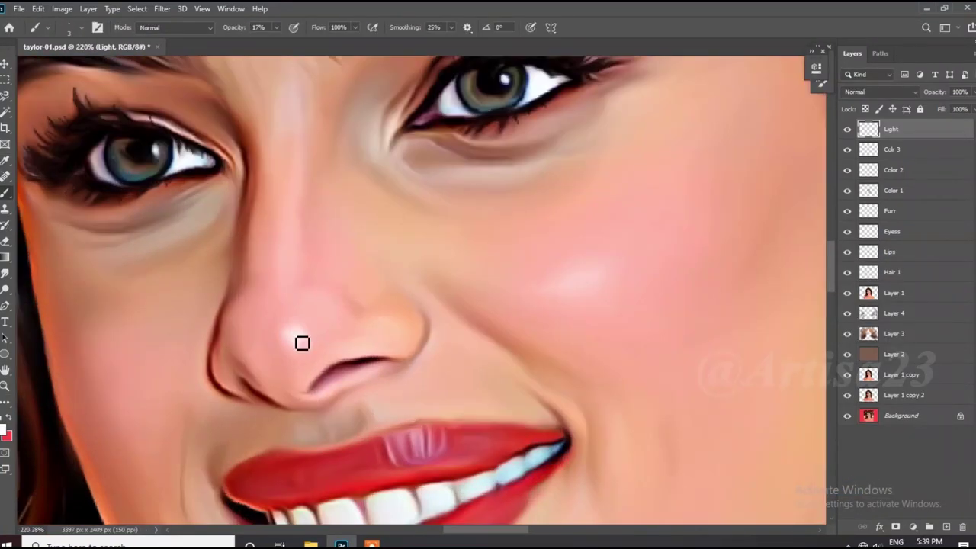
left_click_drag(292, 332, 301, 336)
Shrink the brush to size 10 and paint a pale highlight on the upper ear.
left_click(97, 27)
left_click(788, 59)
key("bracketleft")
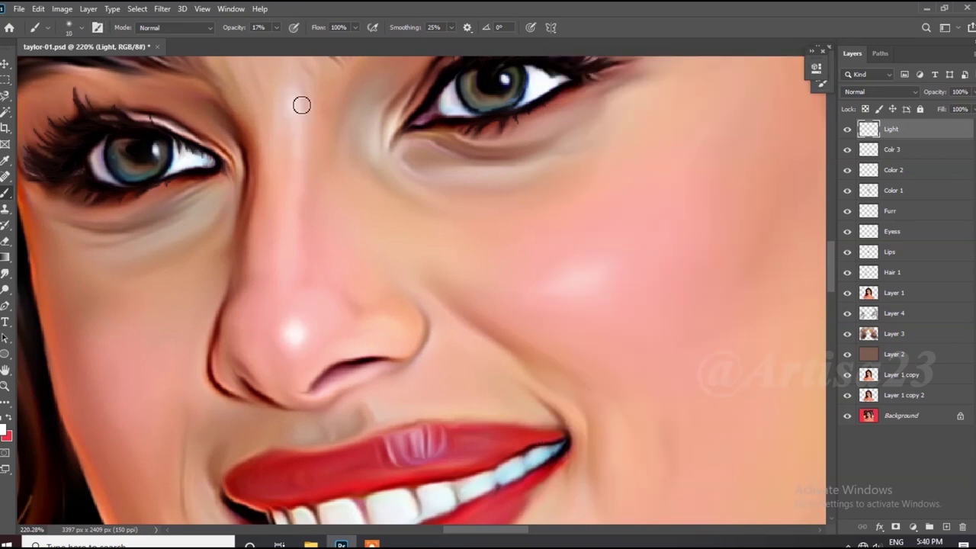
scroll(318, 266, "down", 2)
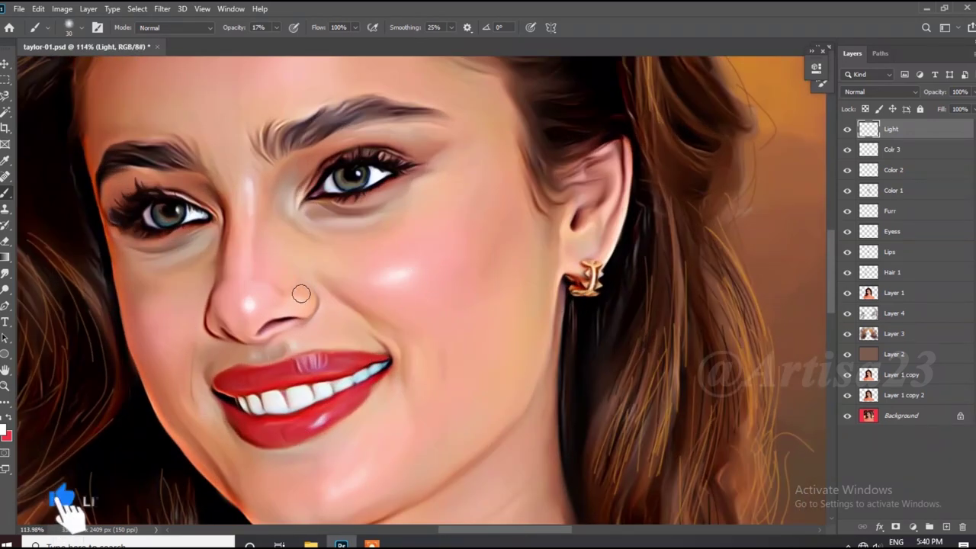
scroll(301, 294, "down", 1)
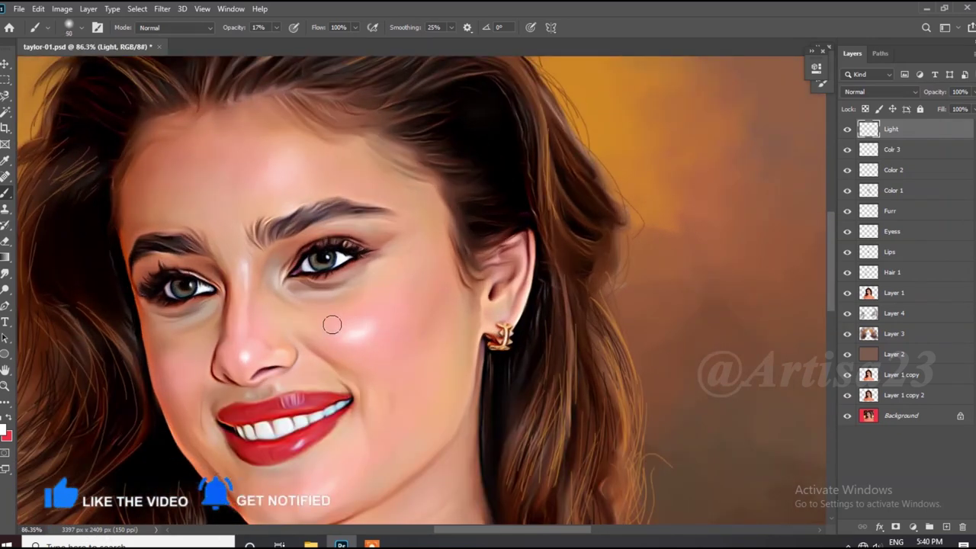
scroll(332, 325, "down", 1)
key("bracketleft")
scroll(392, 361, "down", 1)
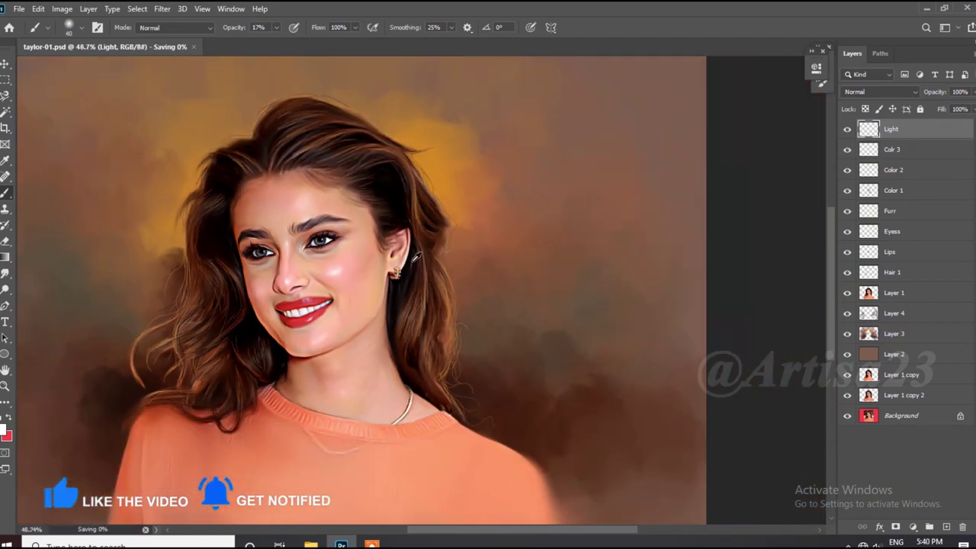
scroll(533, 236, "up", 2)
key("bracketleft")
key("bracketleft")
key("bracketleft")
left_click_drag(379, 232, 382, 240)
Blend the highlights with the Smudge tool enlarged to size 45.
key("bracketright")
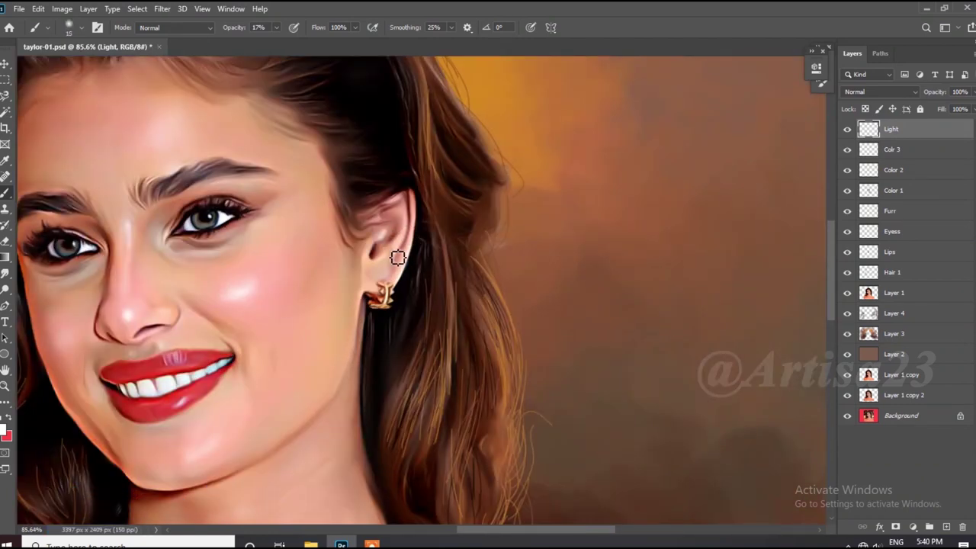
scroll(380, 300, "down", 1)
key("r")
scroll(280, 171, "up", 1)
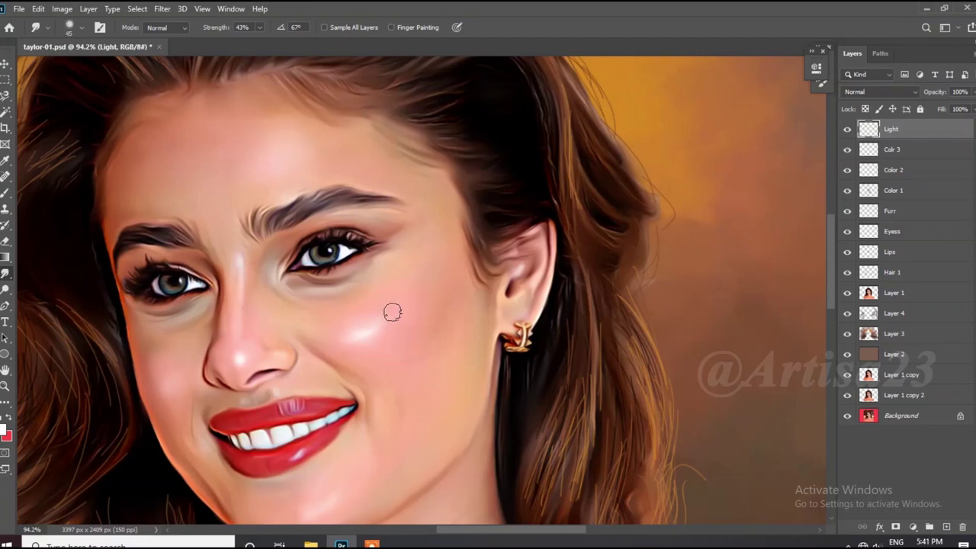
scroll(266, 310, "down", 3)
key("bracketright")
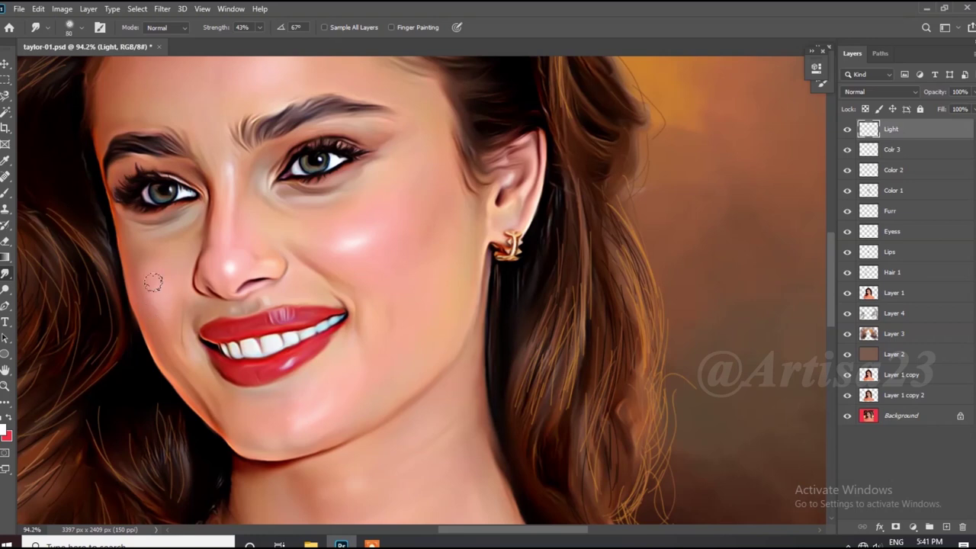
scroll(321, 276, "down", 3)
scroll(305, 278, "up", 2)
Paint light highlight streaks across the upper lip with the brush.
key("b")
scroll(297, 281, "up", 2)
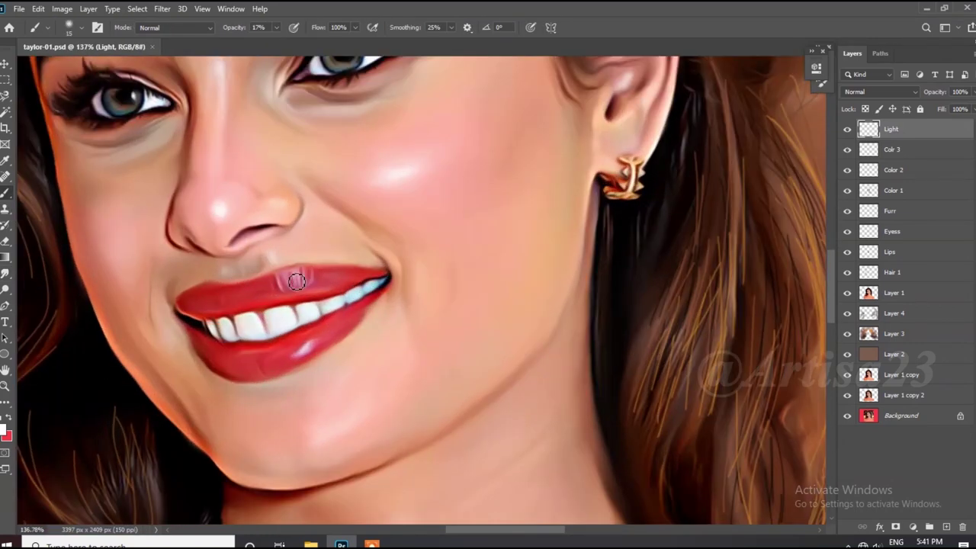
scroll(297, 281, "up", 2)
scroll(297, 281, "up", 2)
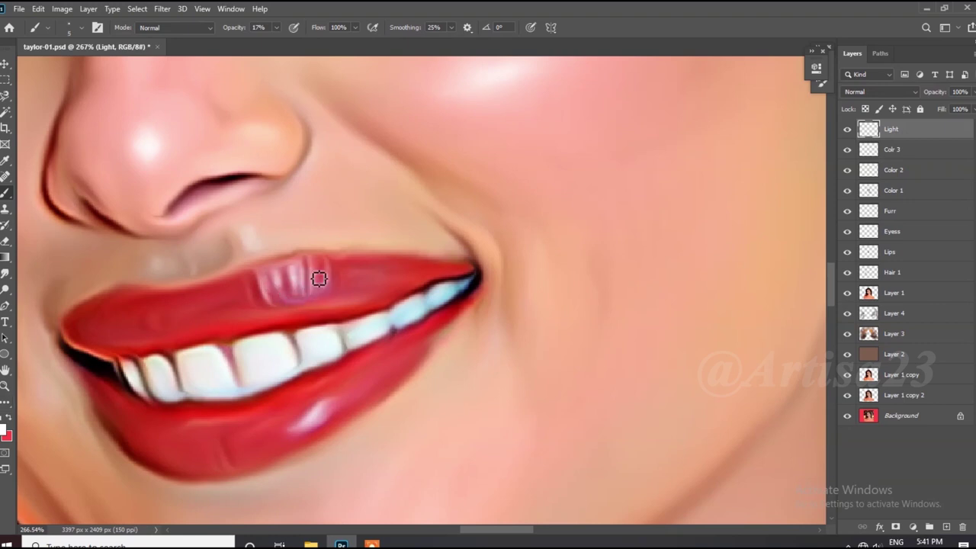
mouse_move(336, 410)
left_mouse_down()
mouse_move(246, 453)
mouse_move(189, 414)
left_mouse_up()
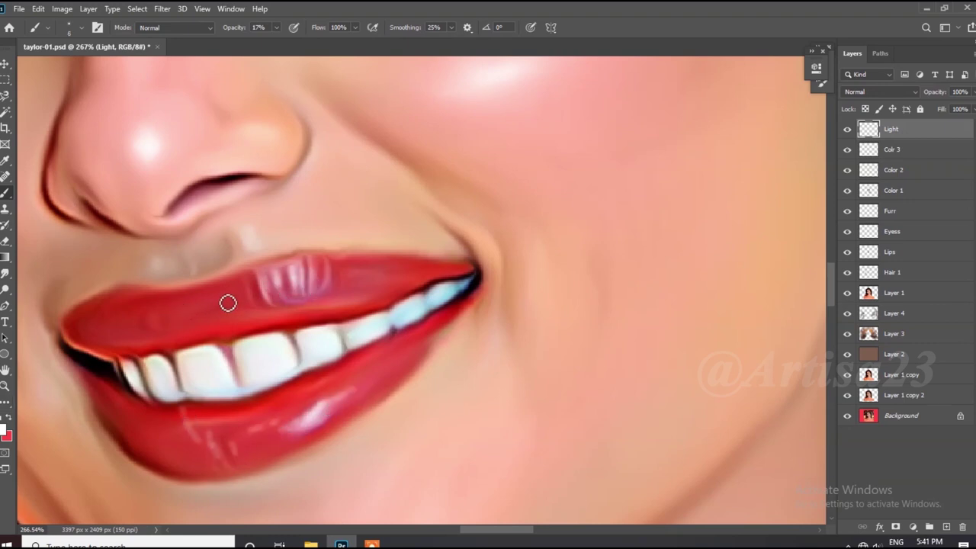
scroll(286, 297, "down", 2)
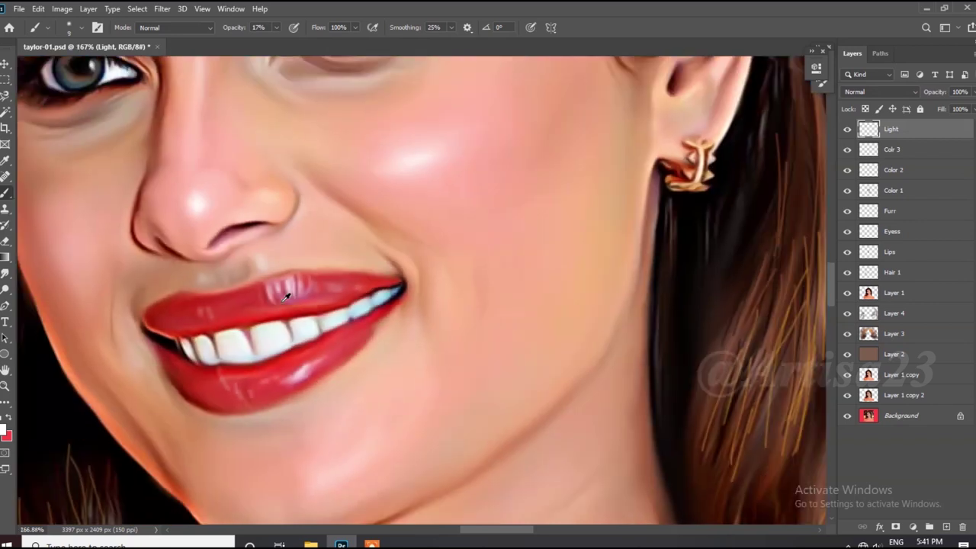
scroll(286, 298, "down", 3)
scroll(565, 307, "down", 3)
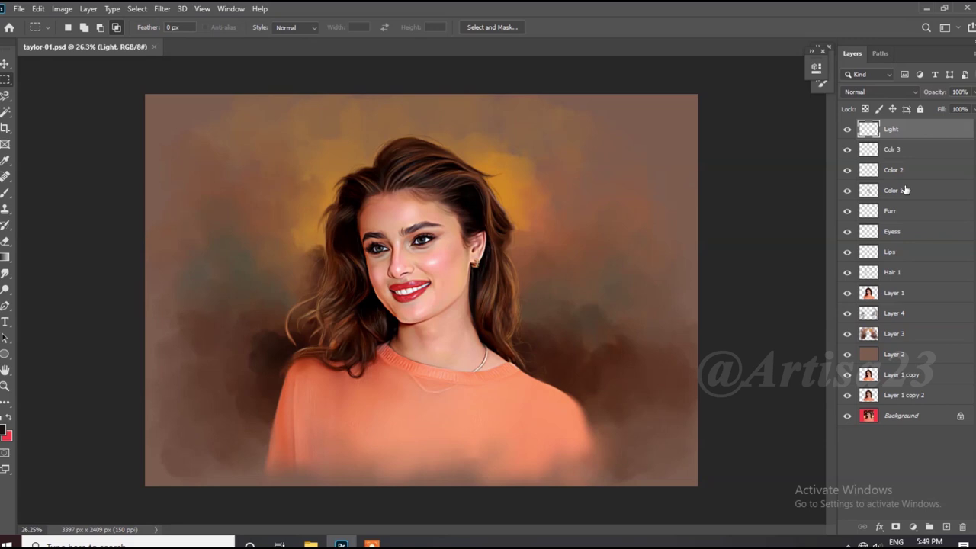
Add a new layer named Color 4 and set it to Color blending.
left_click(903, 150)
key("ctrl+shift+alt+n")
type("Color 4")
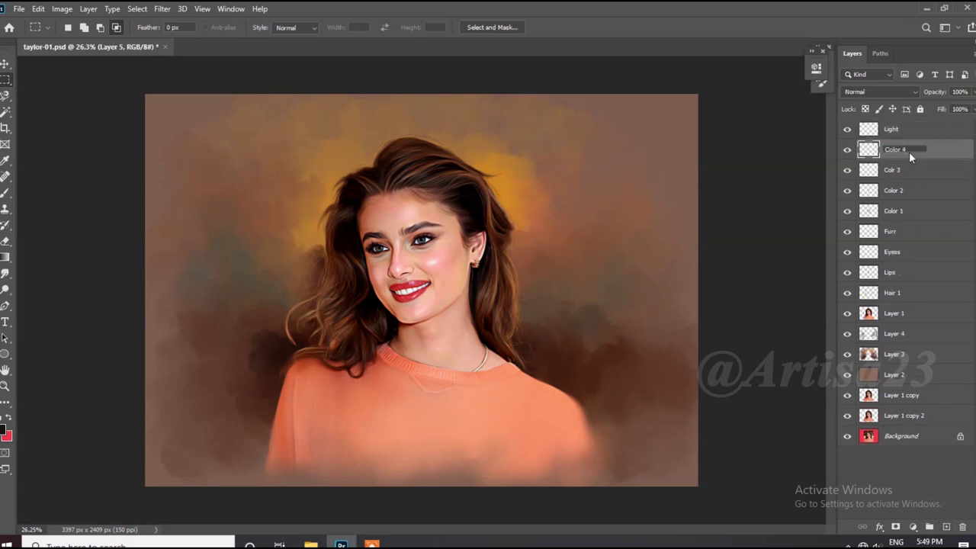
key("Return")
scroll(406, 305, "up", 1)
scroll(406, 305, "up", 1)
left_click(5, 433)
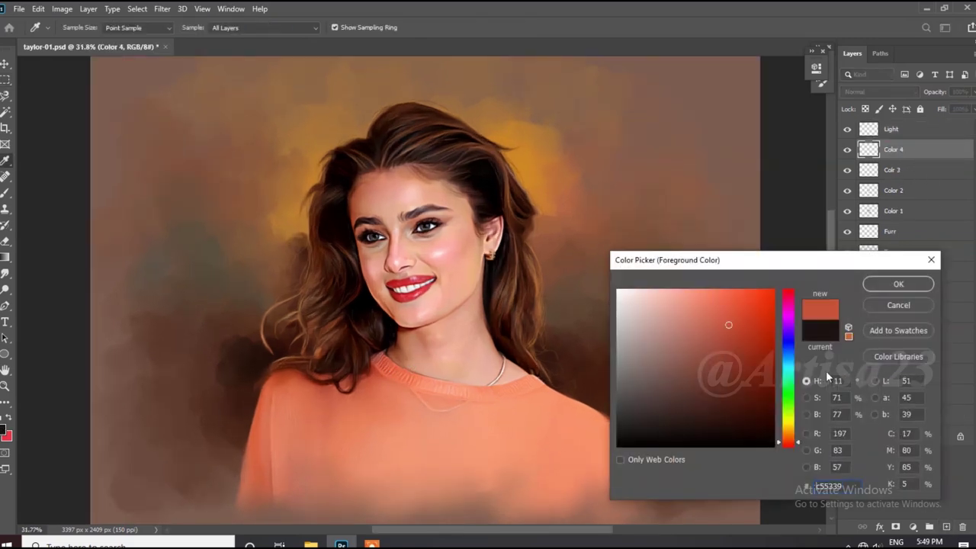
left_click(898, 284)
left_click(881, 91)
left_click(870, 386)
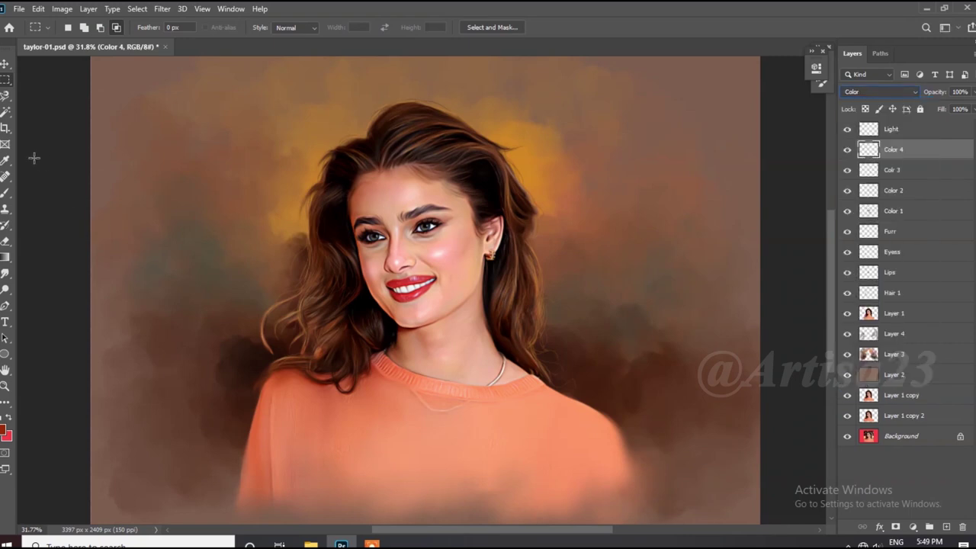
Raise the brush opacity and pick a dark reddish-brown painting colour.
key("b")
scroll(526, 391, "up", 2)
scroll(526, 391, "down", 1)
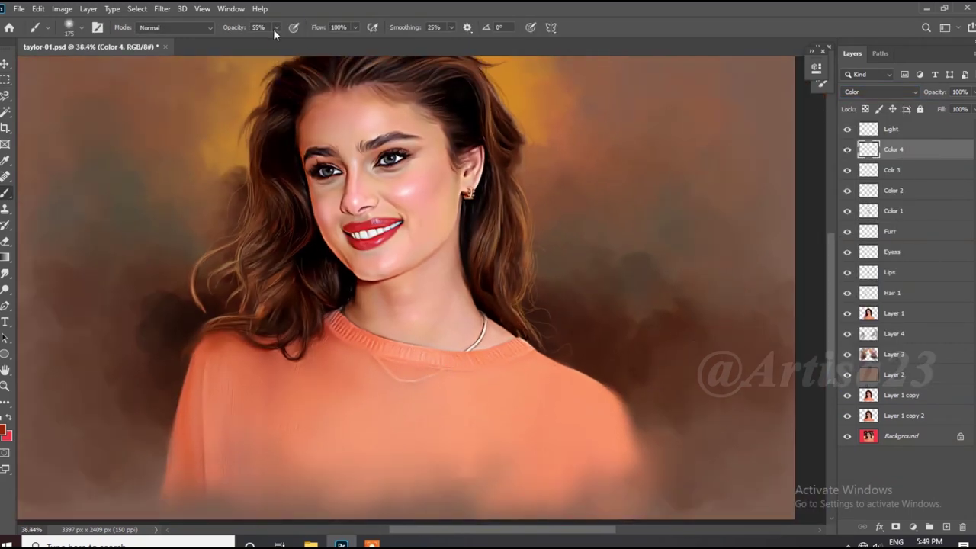
key("2")
key("5")
left_click(6, 432)
left_click(899, 284)
left_click(6, 432)
left_click(739, 395)
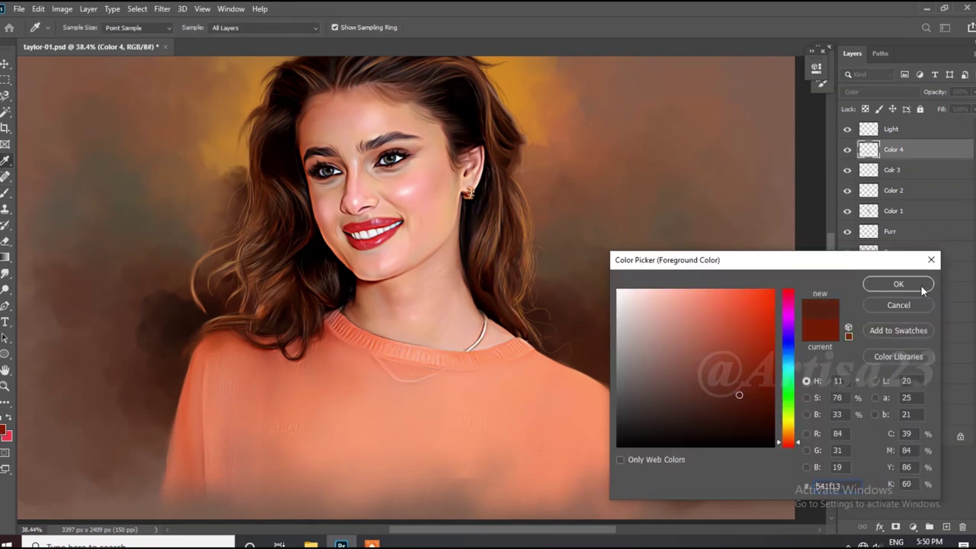
left_click(899, 284)
scroll(352, 329, "up", 1)
Switch Color 4 to Overlay and smudge the left-shoulder red patch into the sweater.
left_click(881, 91)
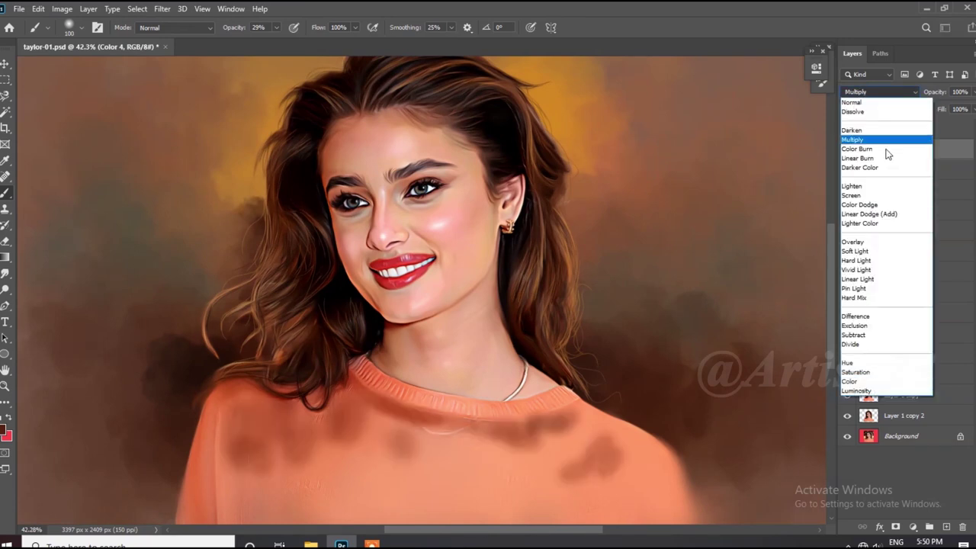
left_click(883, 189)
scroll(459, 442, "down", 2)
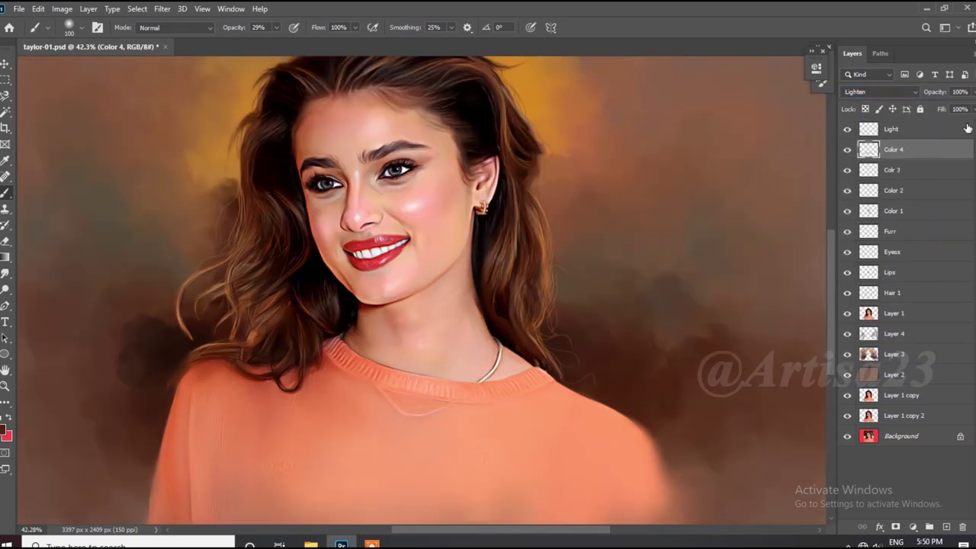
scroll(562, 380, "down", 1)
left_click(892, 94)
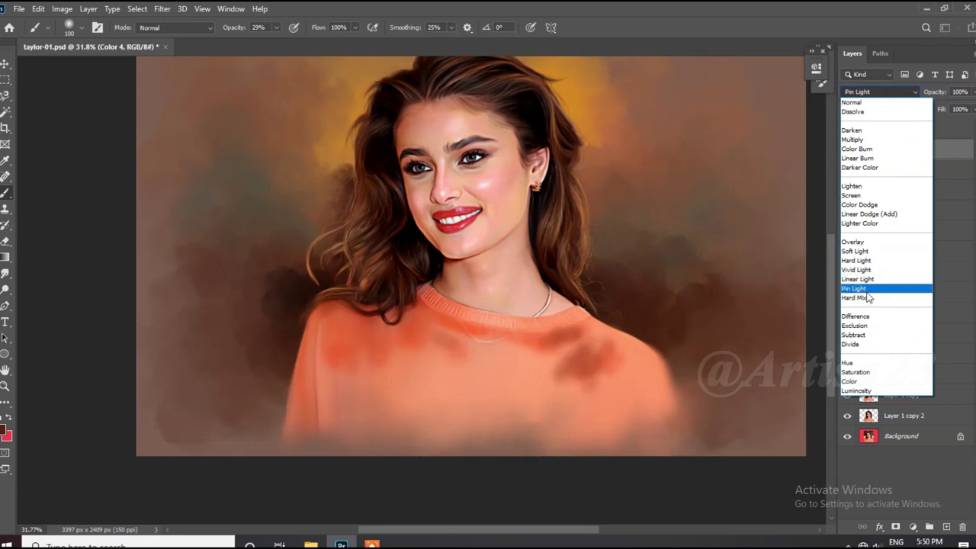
left_click(856, 243)
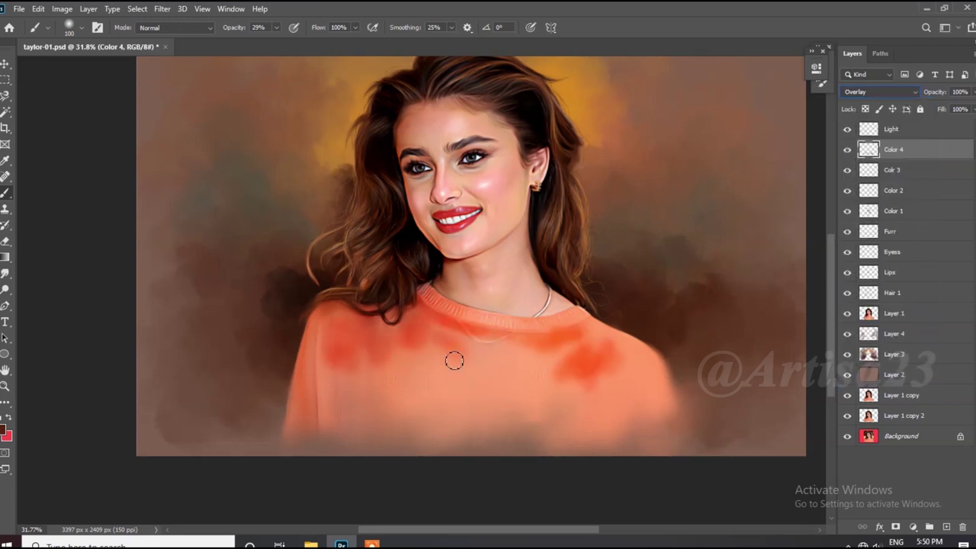
key("r")
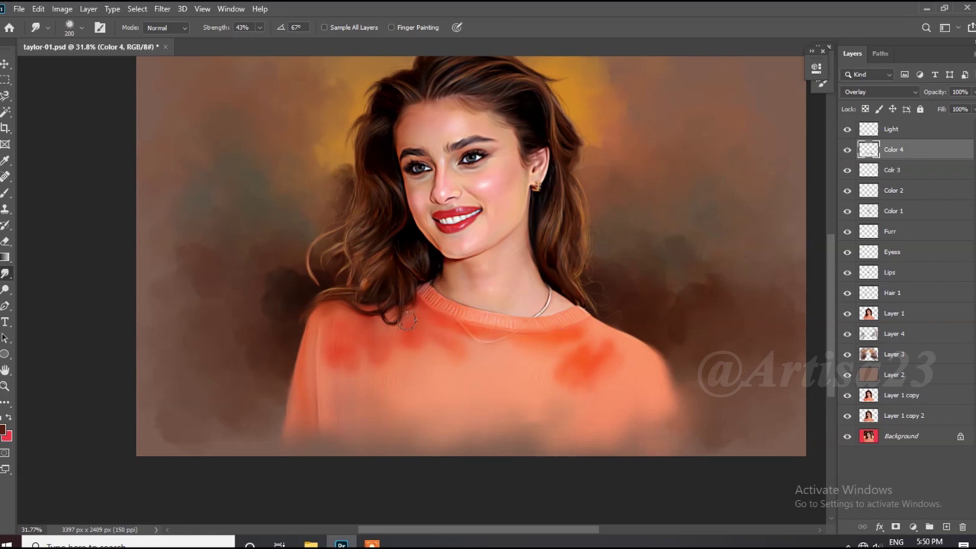
left_click_drag(362, 355, 351, 385)
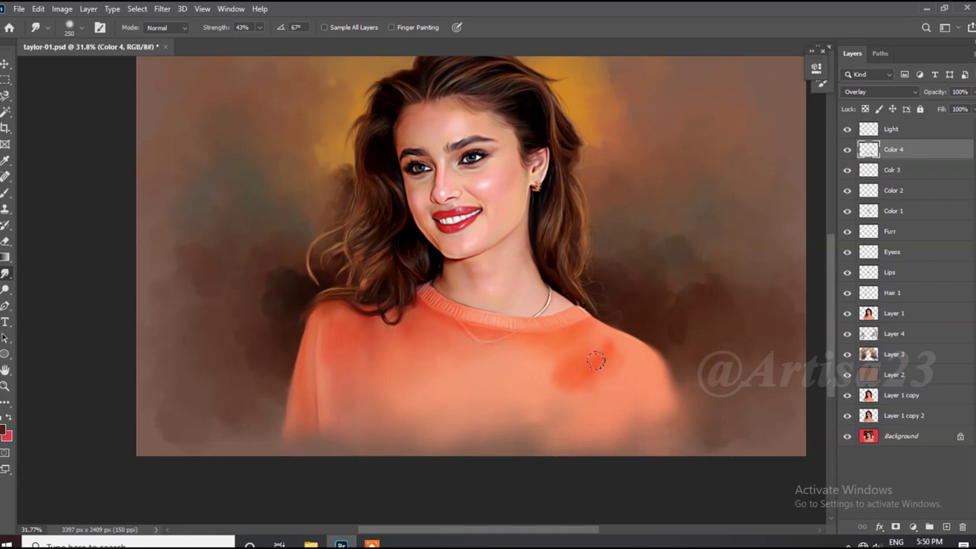
key("bracketright")
Apply Levels, then shift the Hue slider left in Hue/Saturation on Color 4.
left_click(55, 9)
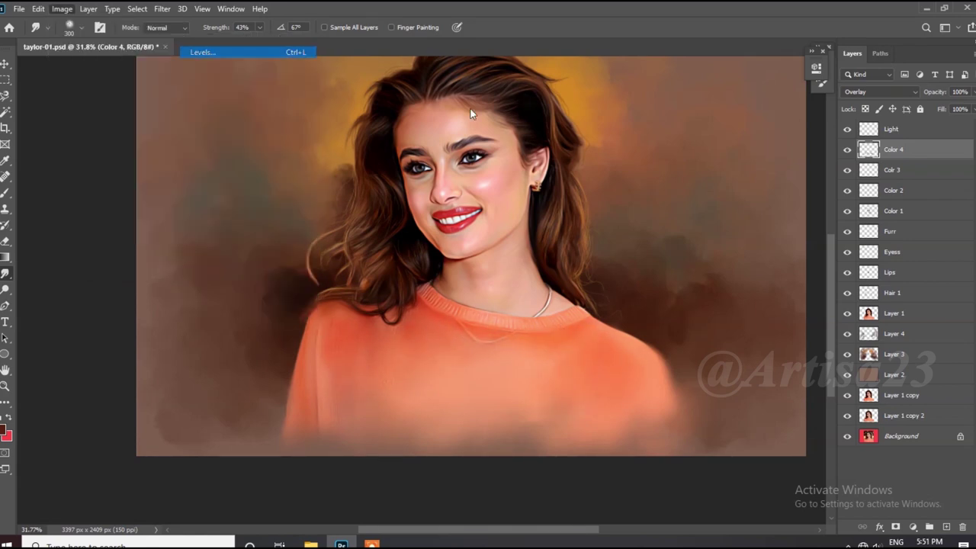
key("ctrl+l")
key("Return")
left_click(62, 8)
mouse_move(81, 40)
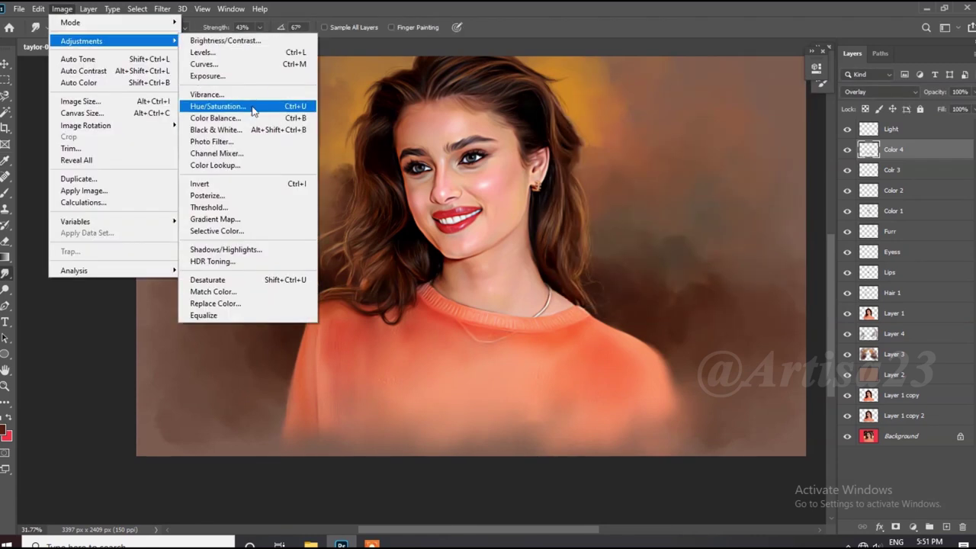
left_click(252, 107)
left_click_drag(792, 178, 758, 181)
key("Return")
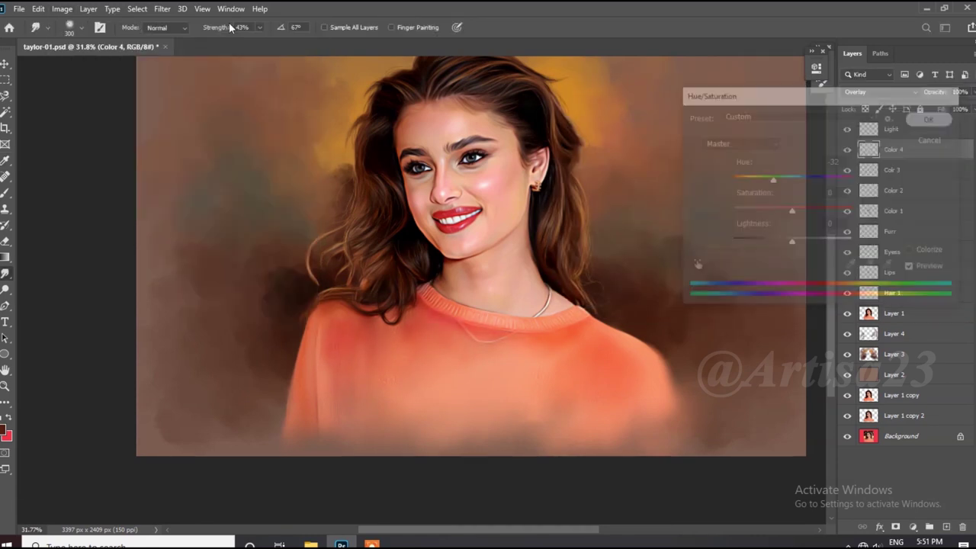
Reopen Levels and zoom into the painting to inspect the sweater.
left_click(61, 8)
left_click(203, 51)
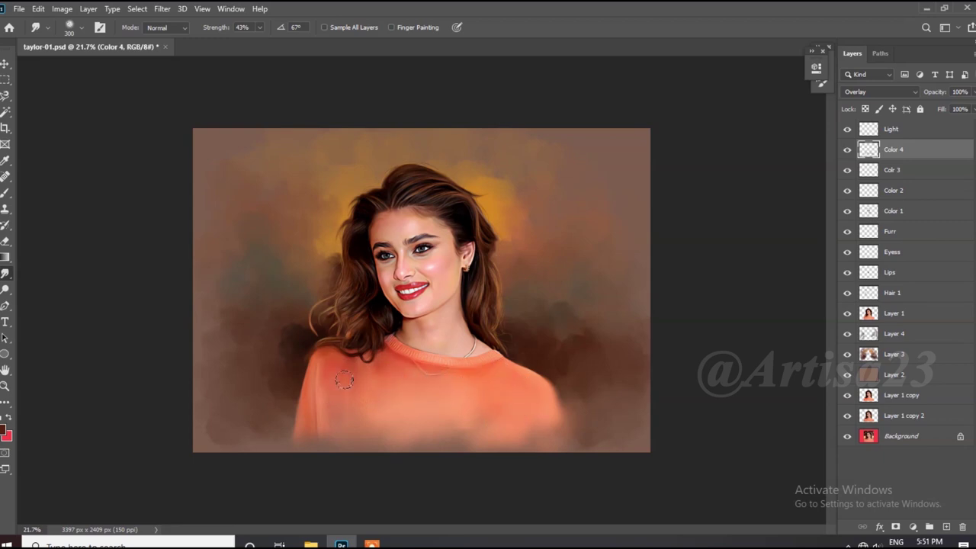
key("ctrl+plus")
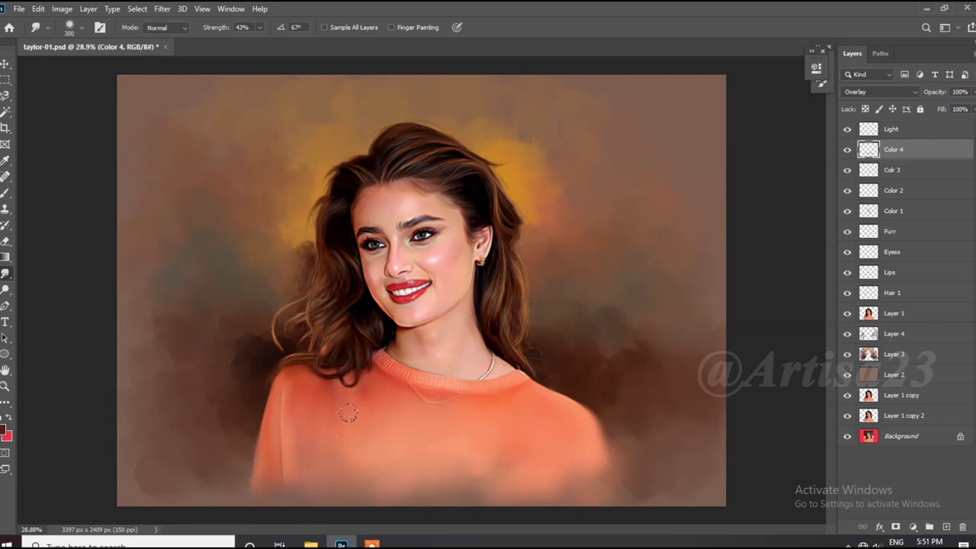
scroll(570, 356, "down", 2)
scroll(436, 321, "up", 2)
scroll(660, 307, "down", 2)
scroll(547, 250, "up", 1)
scroll(548, 250, "down", 1)
scroll(638, 296, "down", 1)
Group the layers from Light down to Layer 2 and keep a hidden backup copy.
left_click(892, 129)
left_click(914, 379, "shift")
key("ctrl+g")
key("ctrl+j")
left_click(848, 140)
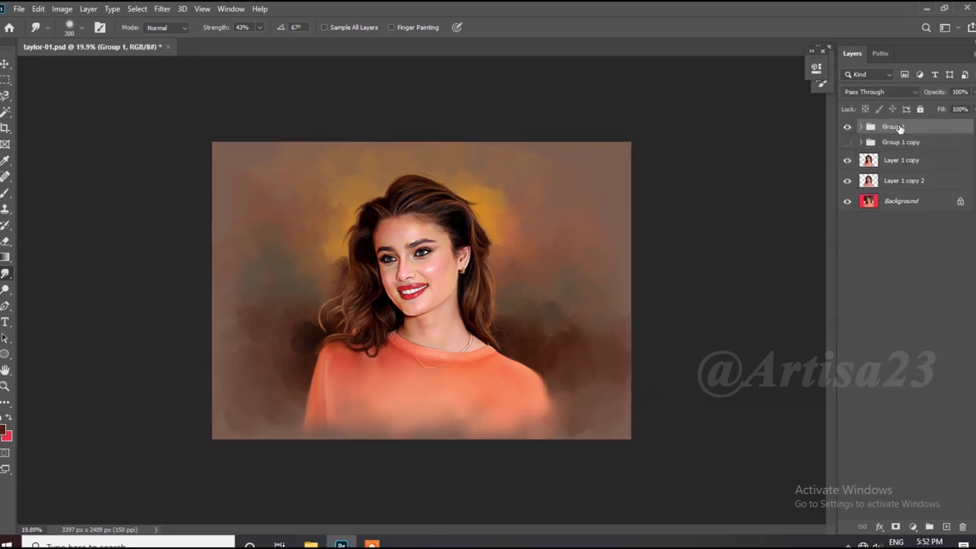
Ungroup the working layers, merge the colour layers into Light, and merge Layer 3 with Layer 4.
right_click(877, 128)
left_click(845, 107)
left_click(896, 312, "shift")
right_click(897, 312)
left_click(763, 374)
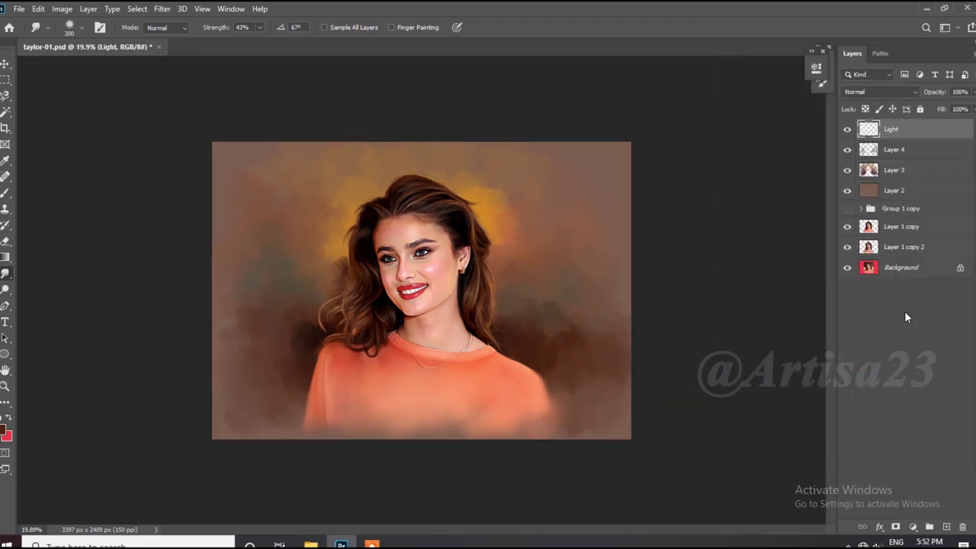
left_click(892, 151)
left_click(889, 172, "shift")
right_click(889, 172)
left_click(763, 374)
Add a layer mask to Light and brush the glow above the hair brighter.
left_click(889, 130)
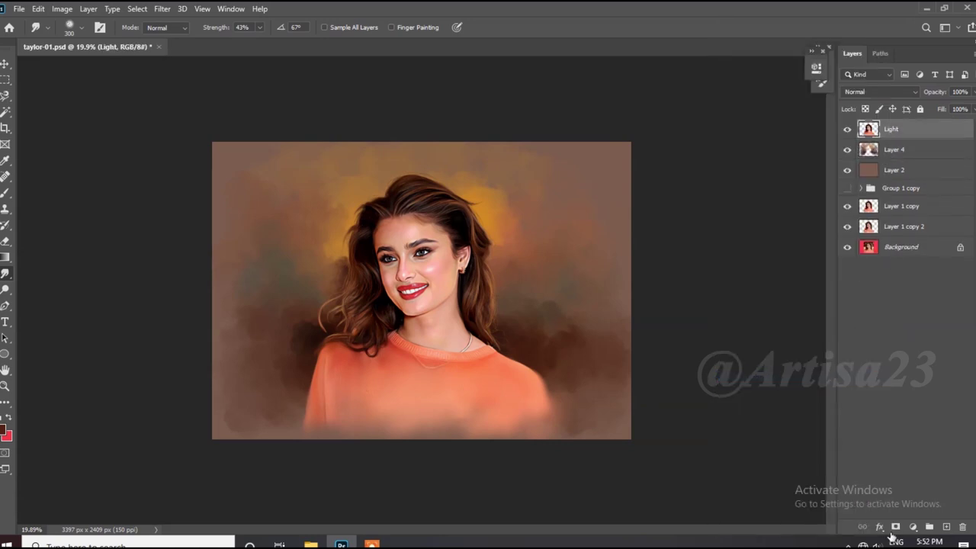
left_click(897, 529)
key("b")
scroll(501, 226, "up", 1)
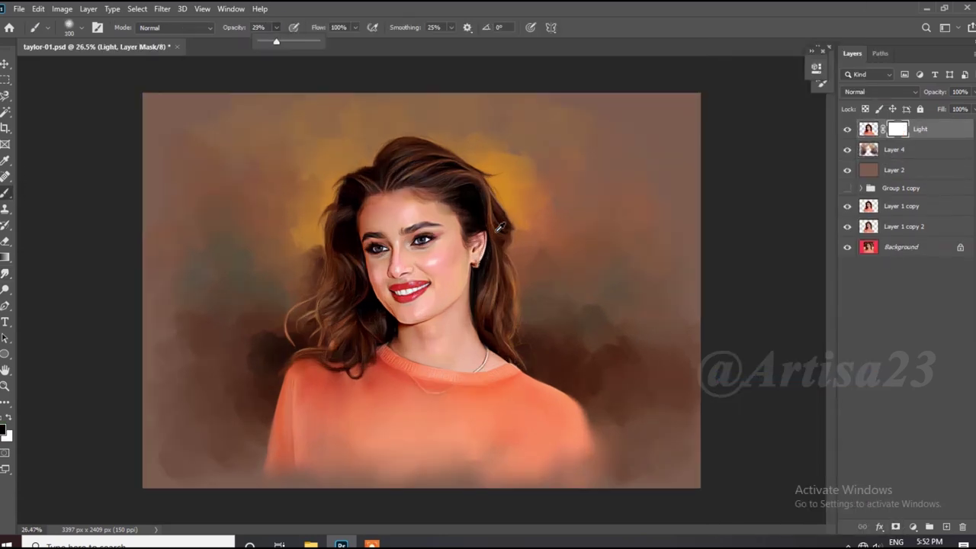
scroll(444, 201, "up", 1)
key("bracketright")
key("bracketright")
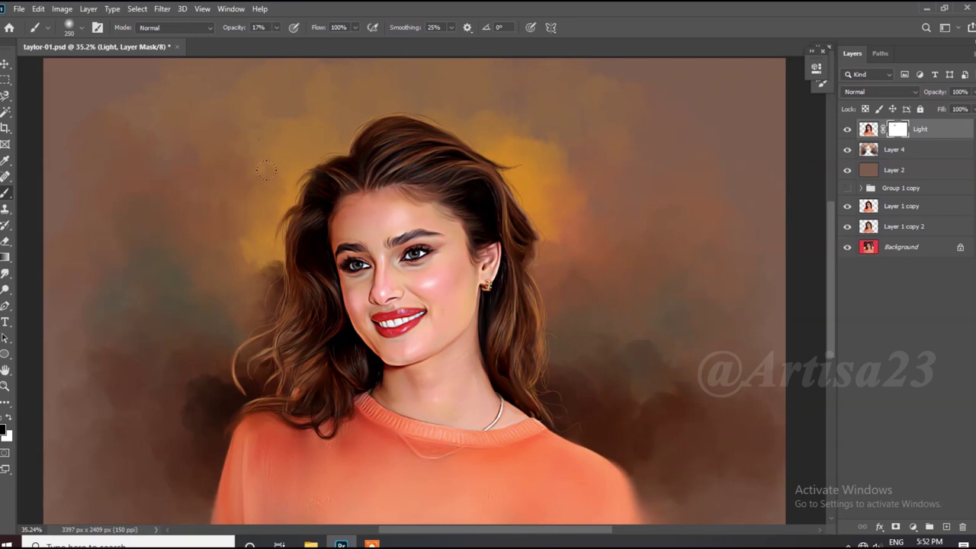
left_click_drag(531, 201, 532, 194)
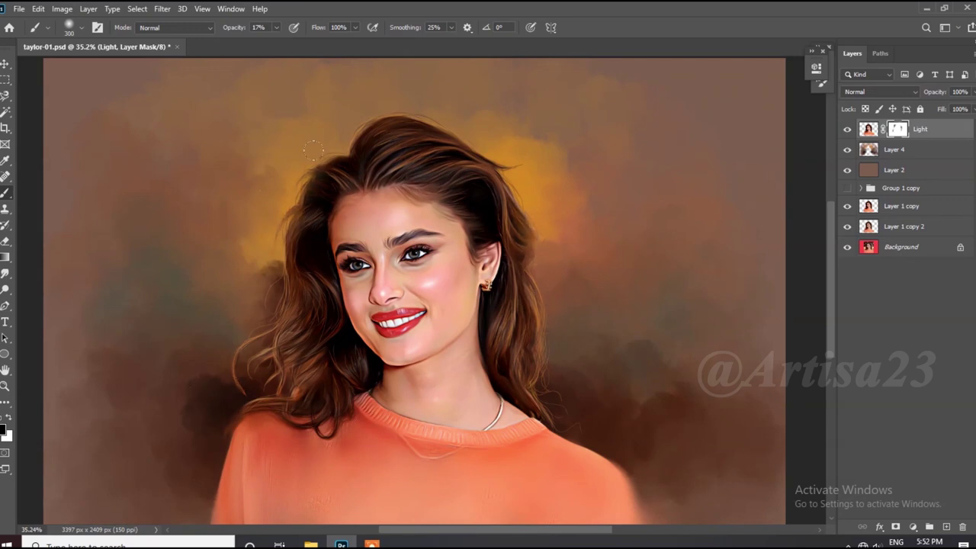
key("bracketright")
scroll(315, 377, "down", 1)
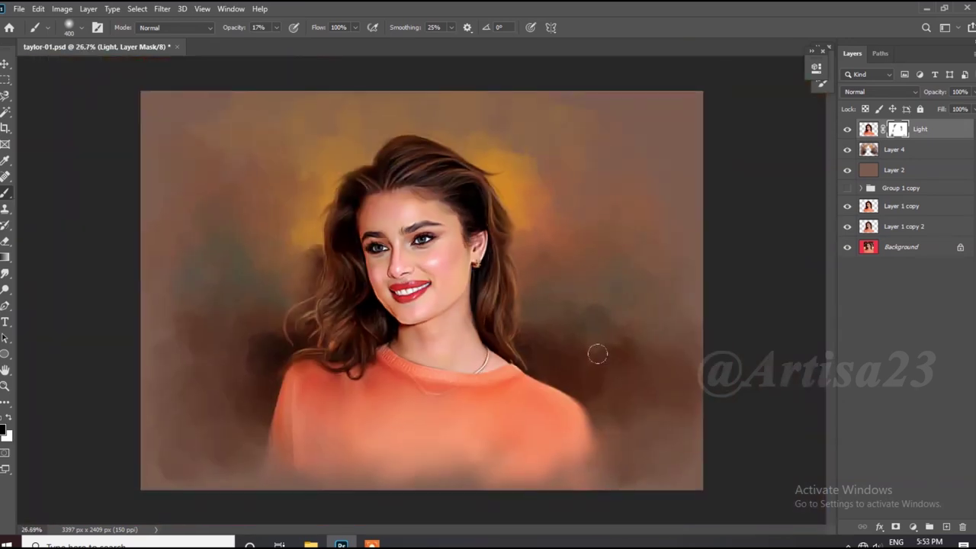
Group Light through Layer 2, duplicate it, and merge Group 1 into one layer.
left_click(910, 170, "shift")
key("ctrl+g")
key("ctrl+j")
right_click(897, 129)
left_click(819, 496)
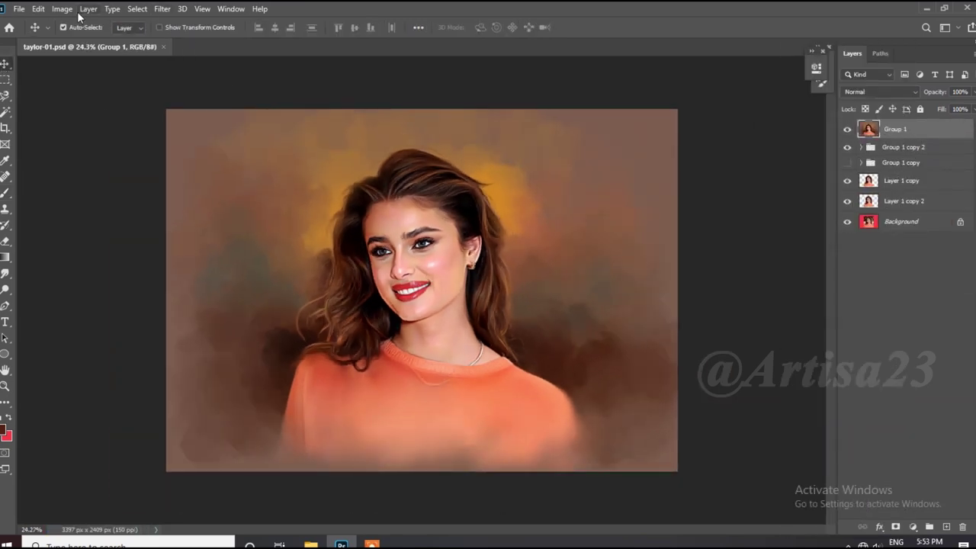
Brighten the portrait's highlights by moving the Levels white input slider.
left_click(64, 8)
mouse_move(82, 40)
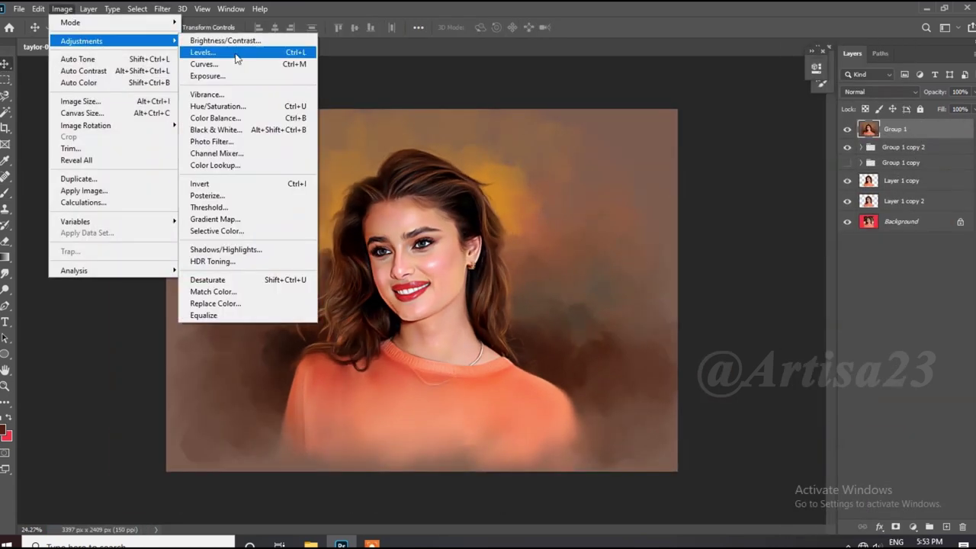
left_click(202, 48)
left_click_drag(725, 226, 719, 225)
key("Return")
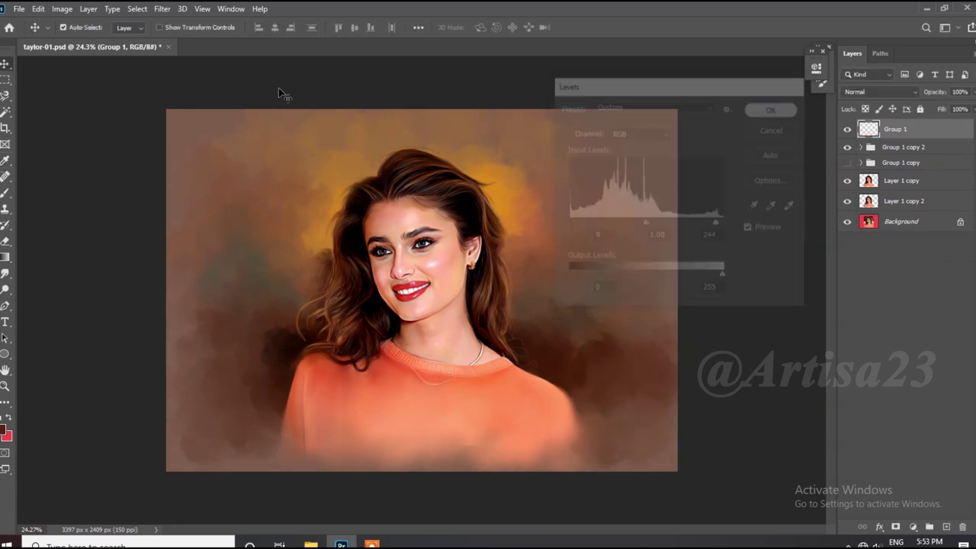
Apply Color Balance with Cyan-Red +6 on the Midtones.
left_click(63, 8)
left_click(239, 120)
left_click_drag(708, 152, 707, 150)
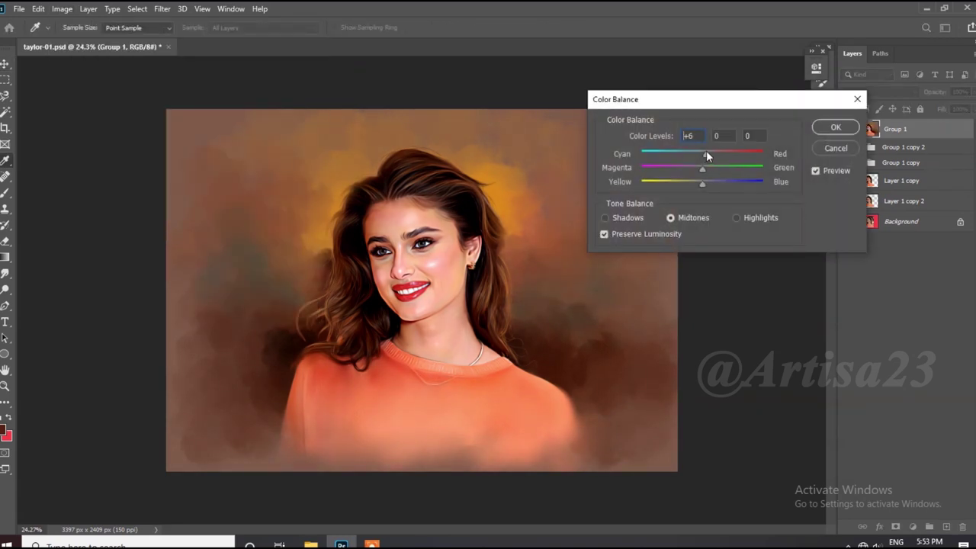
key("Return")
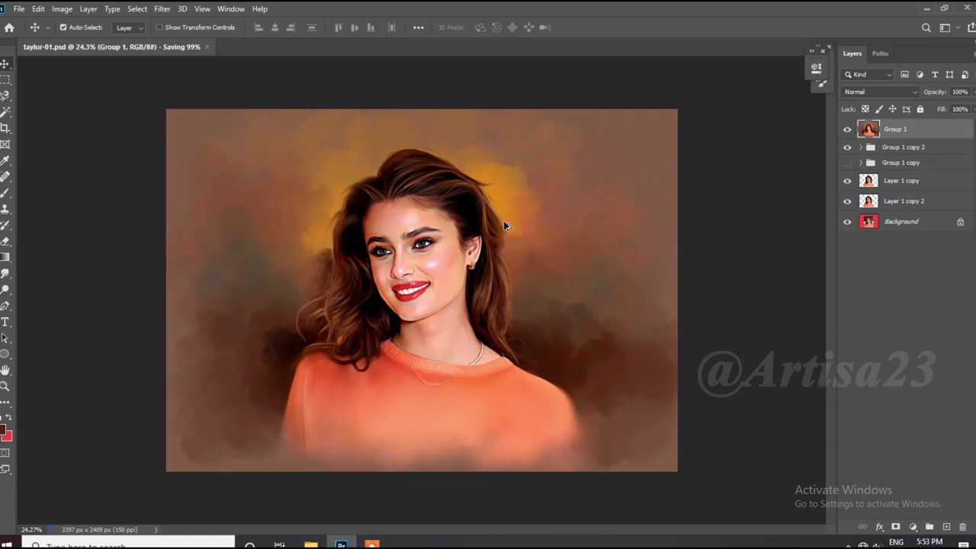
left_click(62, 8)
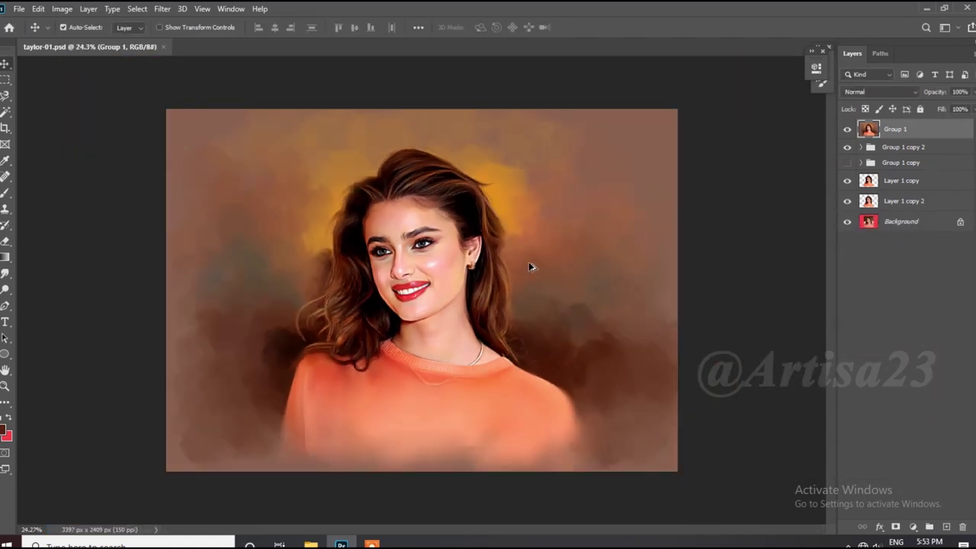
scroll(531, 266, "down", 1)
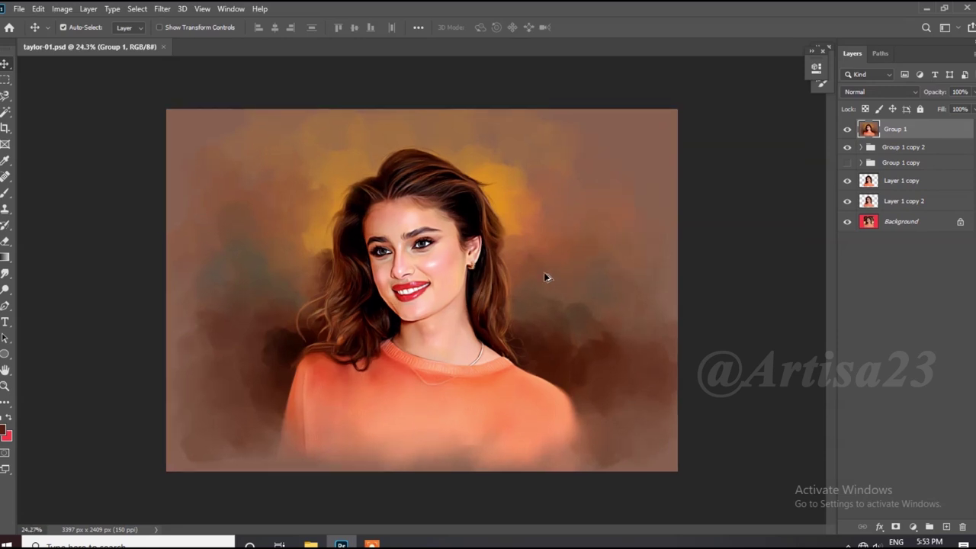